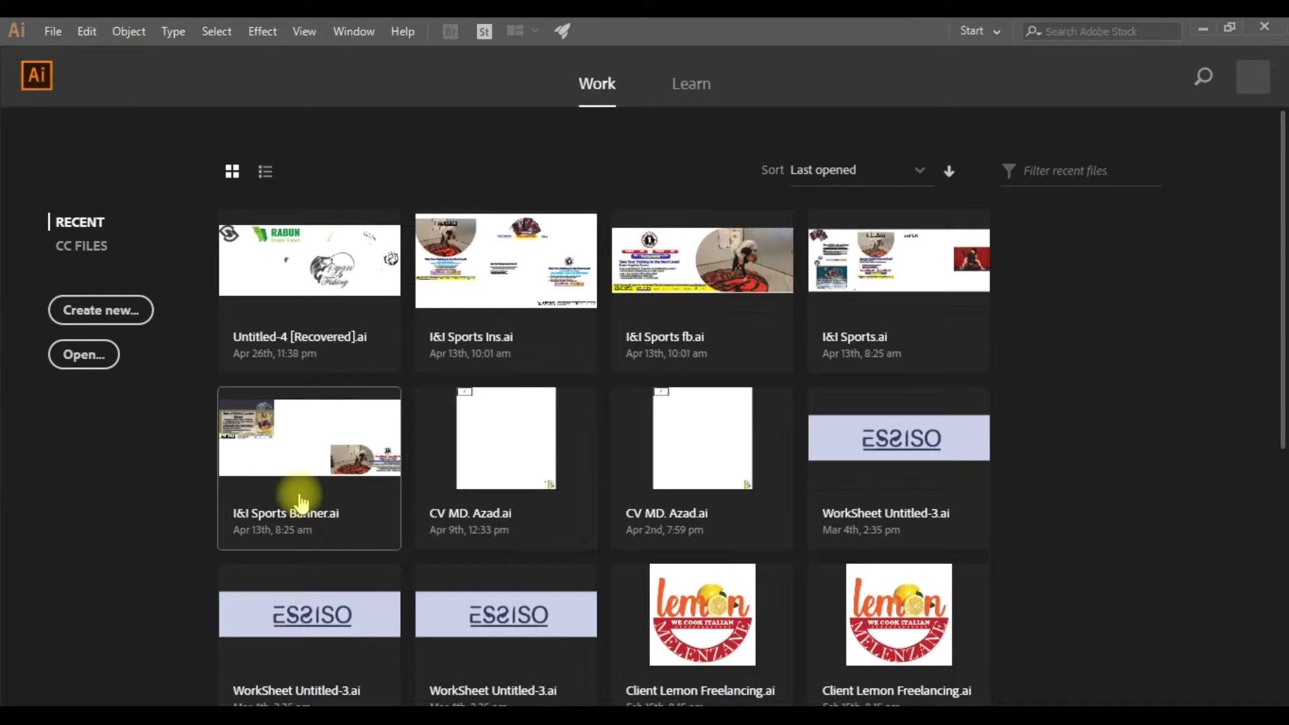
# - Create a new document from the A4 preset with a blank artboard
pyautogui.click(131, 312)
pyautogui.click(594, 255)
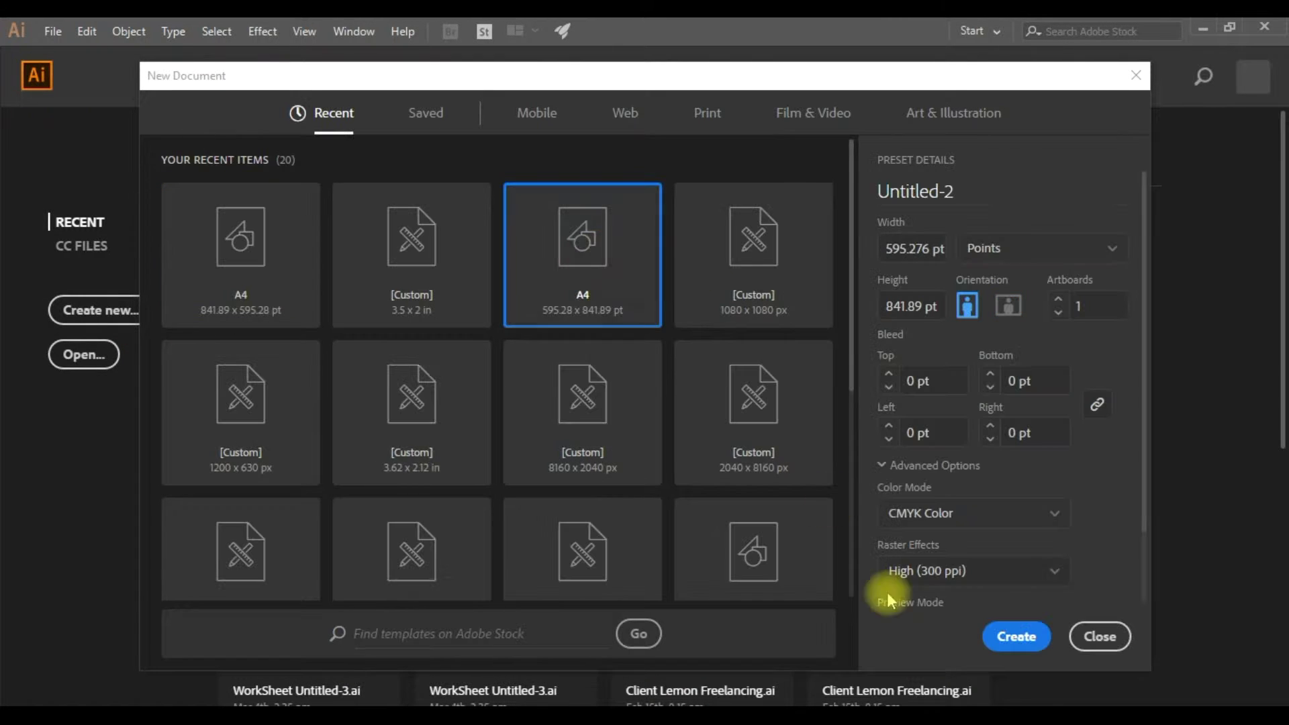
pyautogui.click(1012, 641)
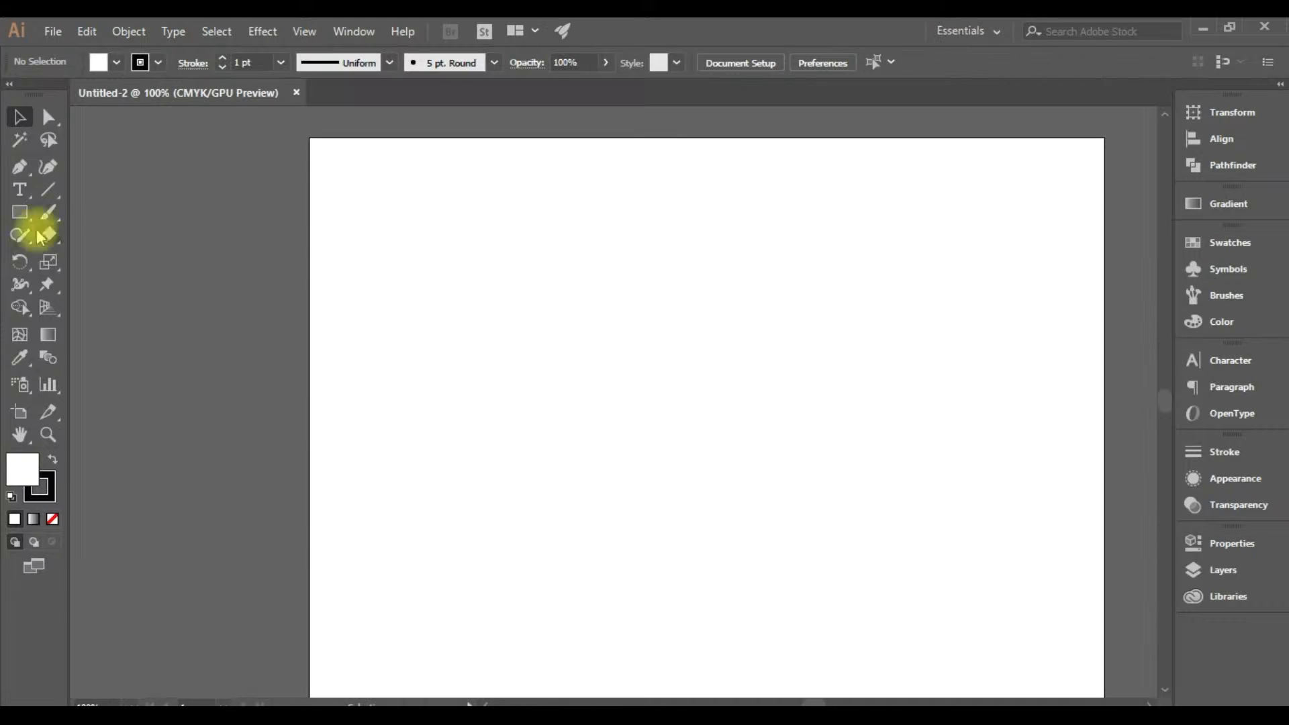
# - Draw a circle on the artboard and fill it orange from the Swatches
pyautogui.moveTo(26, 221); pyautogui.dragTo(80, 259)
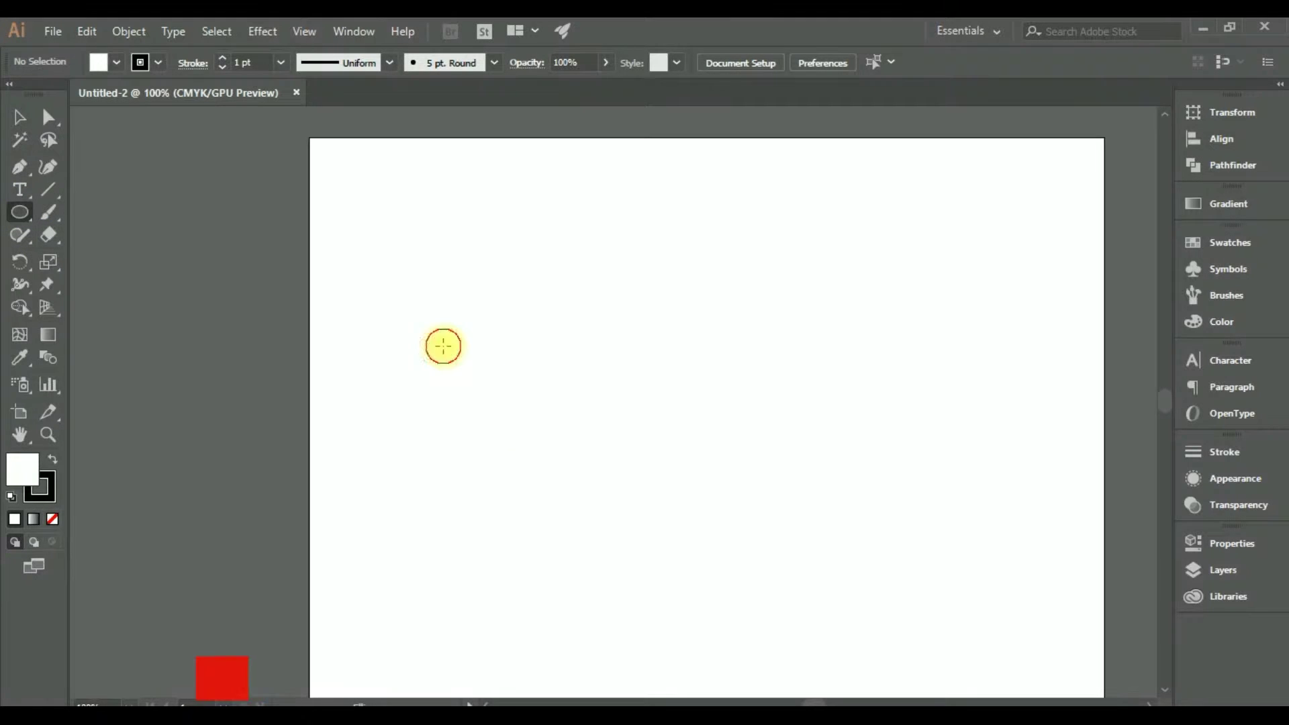
pyautogui.moveTo(440, 345); pyautogui.dragTo(663, 549)
pyautogui.click(52, 519)
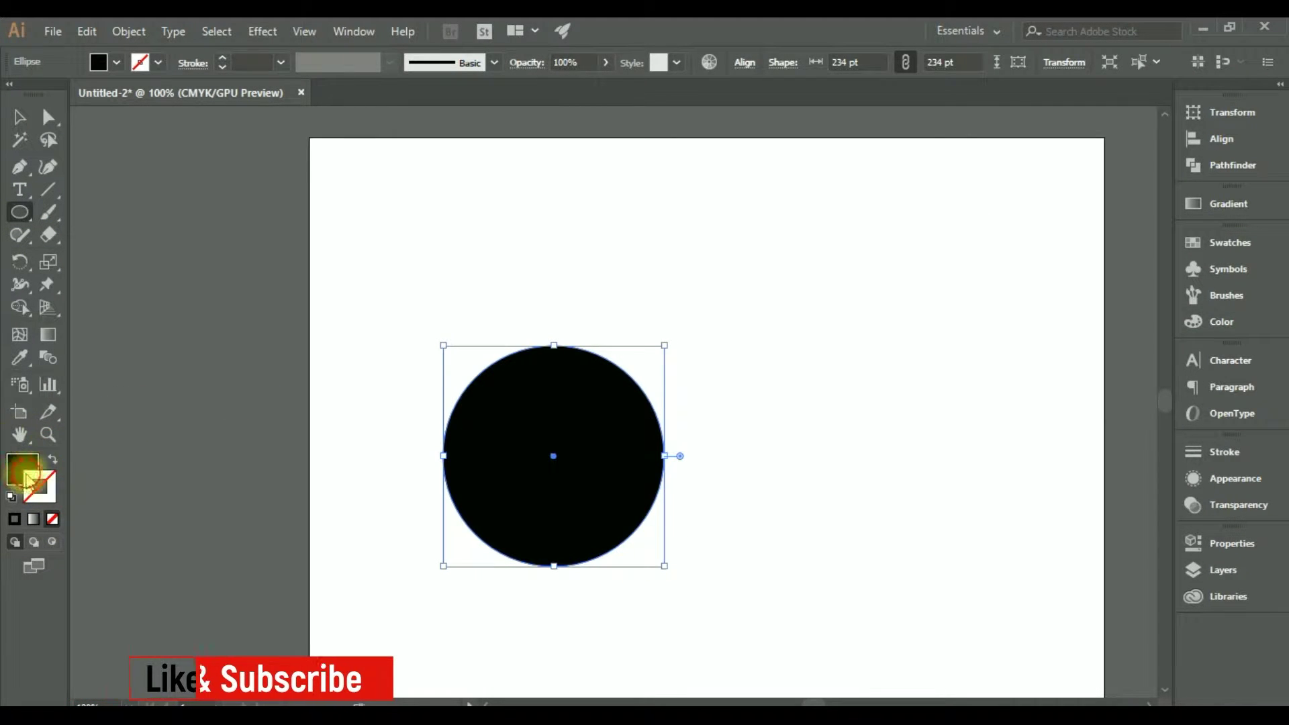
pyautogui.click(1226, 243)
pyautogui.click(1126, 292)
pyautogui.click(1139, 236)
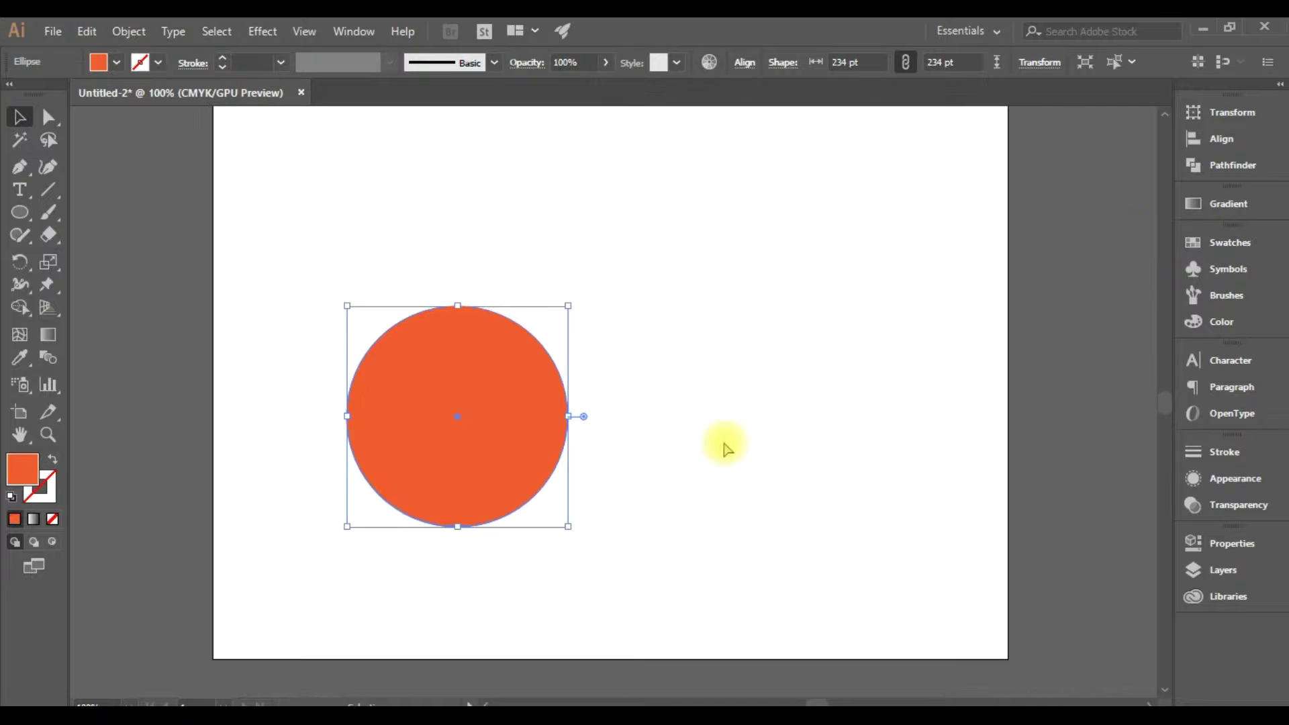
# - Cut a smaller inner circle out with Pathfinder Minus Front, then scale the ring down
pyautogui.moveTo(568, 526); pyautogui.dragTo(550, 494)
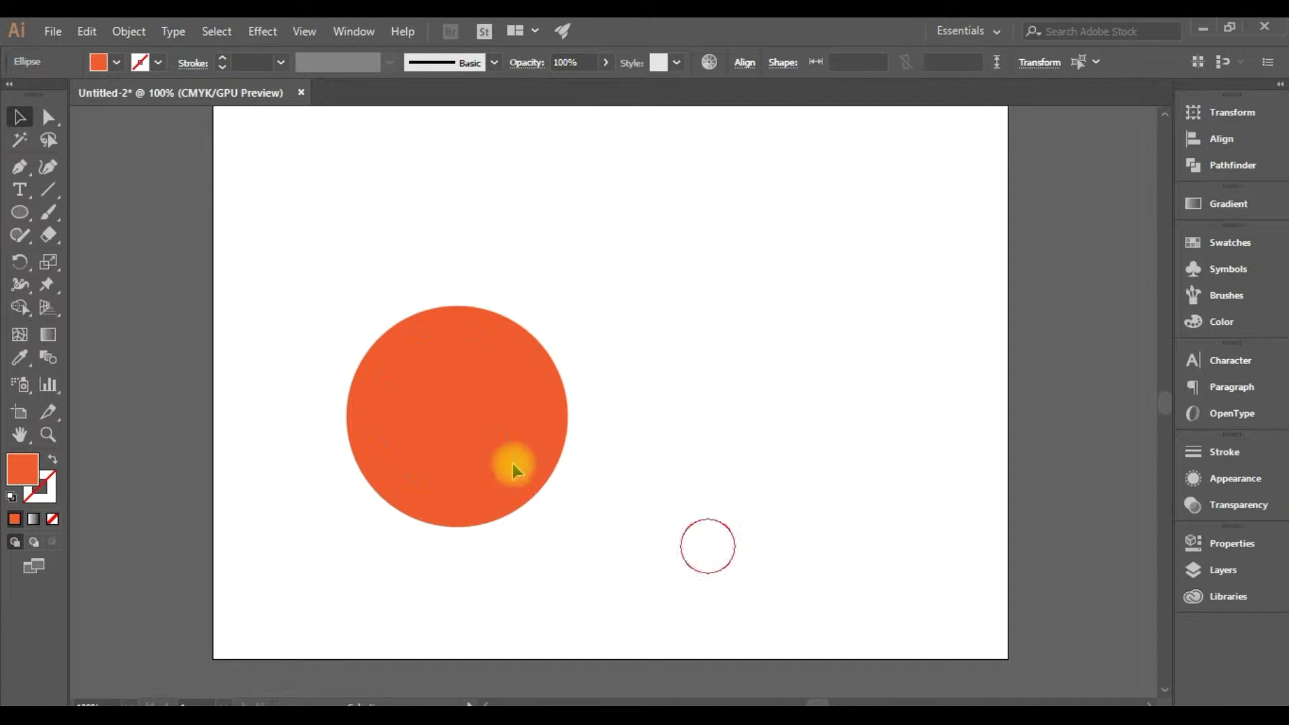
pyautogui.click(1232, 166)
pyautogui.click(1007, 152)
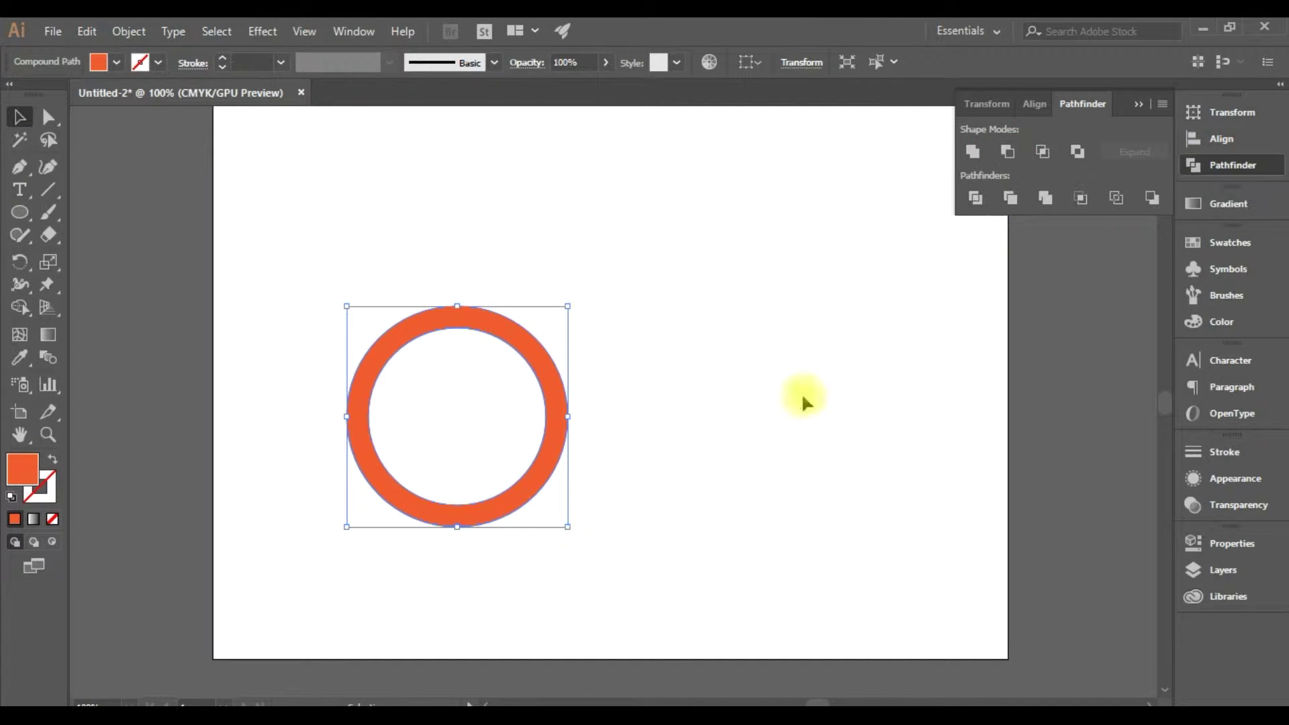
pyautogui.moveTo(570, 529); pyautogui.dragTo(508, 468)
pyautogui.scroll(3, 504, 413)
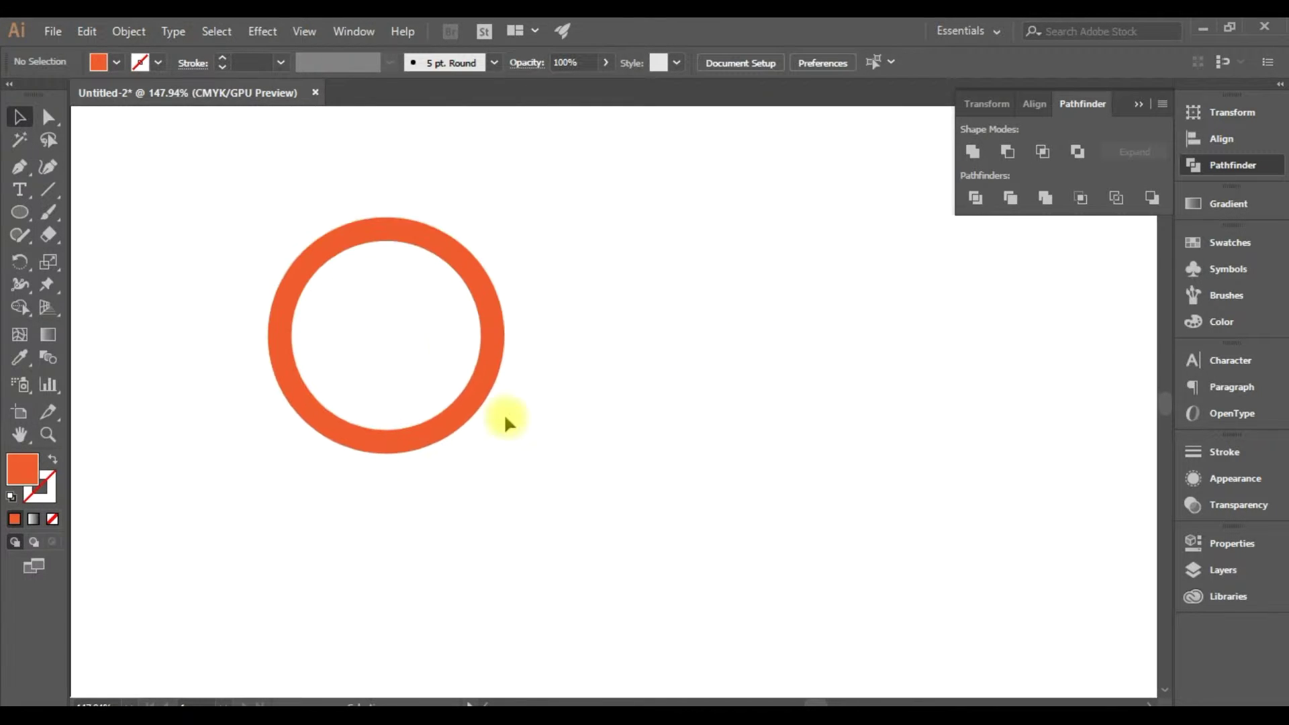
# - Draw a dark blue rectangle stem aligned with the ring's left side
pyautogui.scroll(-5, 604, 409)
pyautogui.scroll(3, 186, 366)
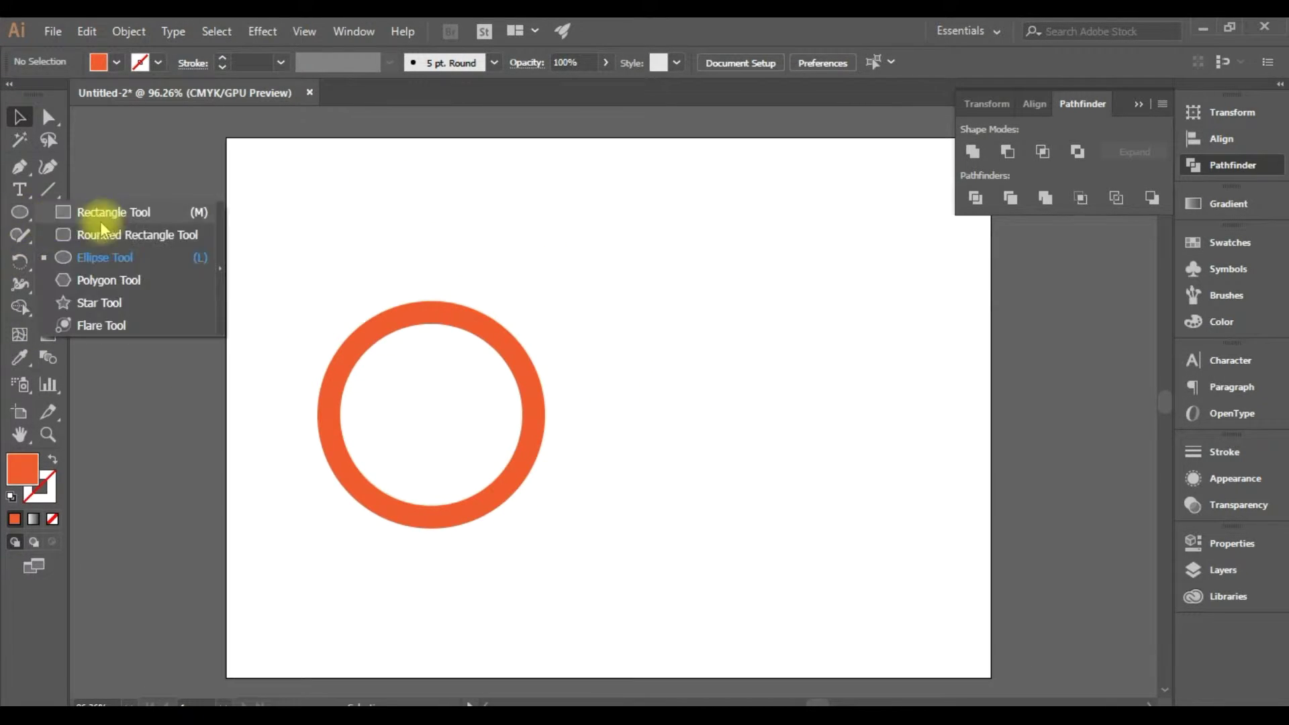
pyautogui.moveTo(19, 212); pyautogui.dragTo(98, 211)
pyautogui.scroll(3, 476, 294)
pyautogui.moveTo(336, 597); pyautogui.dragTo(336, 598)
pyautogui.click(20, 117)
pyautogui.scroll(5, 662, 294)
pyautogui.click(1231, 243)
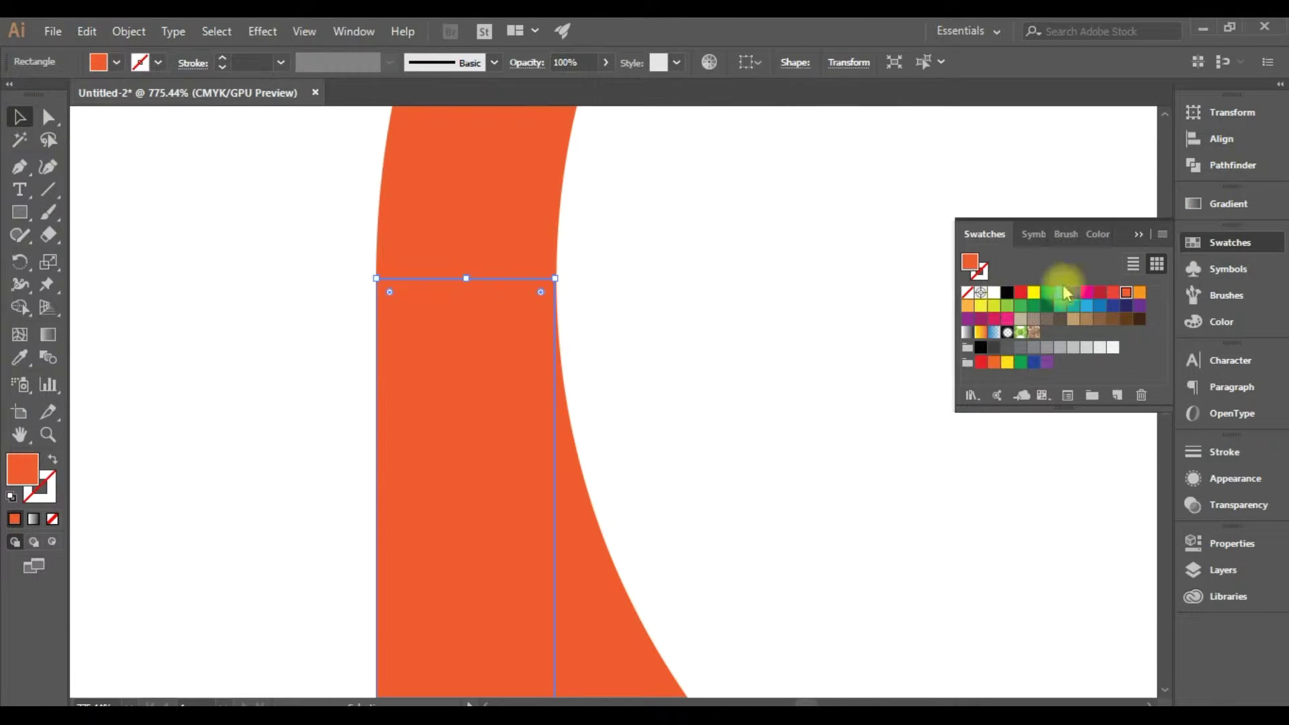
pyautogui.click(1072, 292)
pyautogui.scroll(5, 426, 285)
pyautogui.scroll(3, 446, 279)
pyautogui.moveTo(504, 345); pyautogui.dragTo(507, 347)
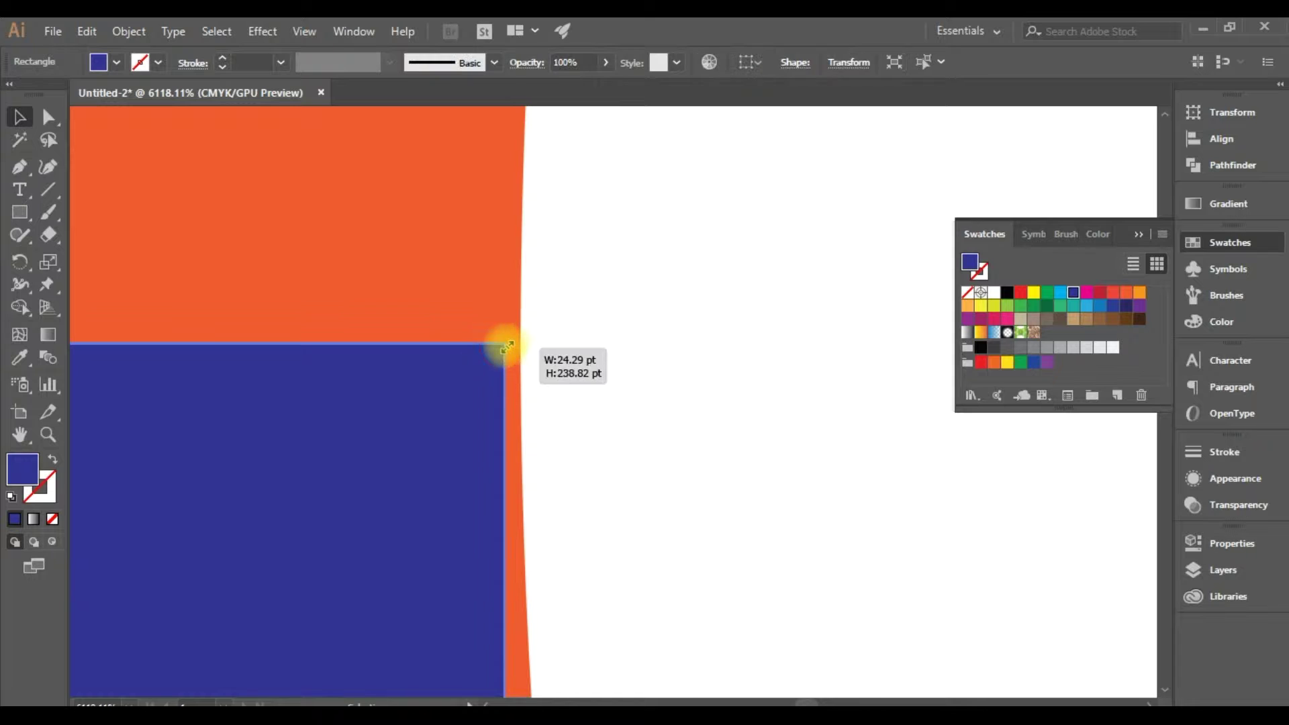
# - Unite the ring and the stem into one shape with Pathfinder
pyautogui.hotkey('ctrl', 'shift', 'a')
pyautogui.scroll(-10, 573, 376)
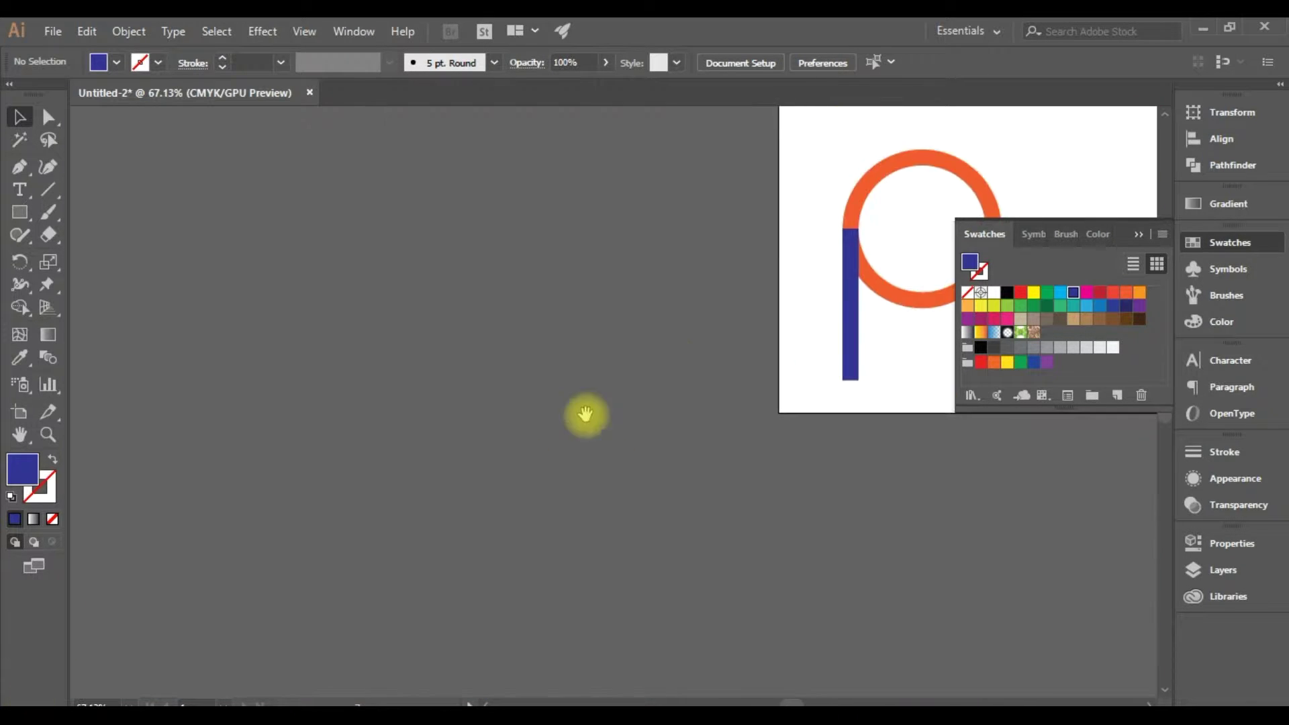
pyautogui.scroll(-5, 437, 504)
pyautogui.moveTo(357, 201); pyautogui.dragTo(604, 510)
pyautogui.click(1232, 165)
pyautogui.click(973, 152)
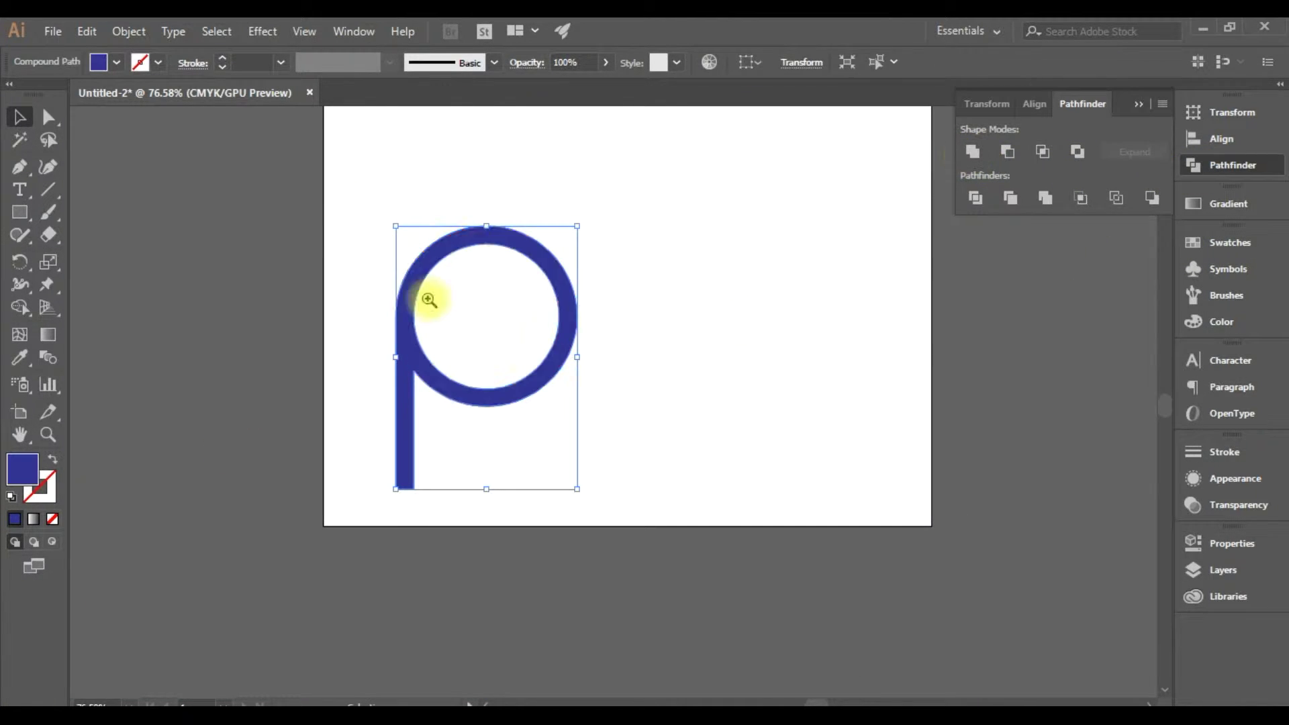
pyautogui.scroll(3, 463, 322)
# - Draw a rectangle inside the bowl and narrow it to the bowl's inner edge
pyautogui.click(19, 213)
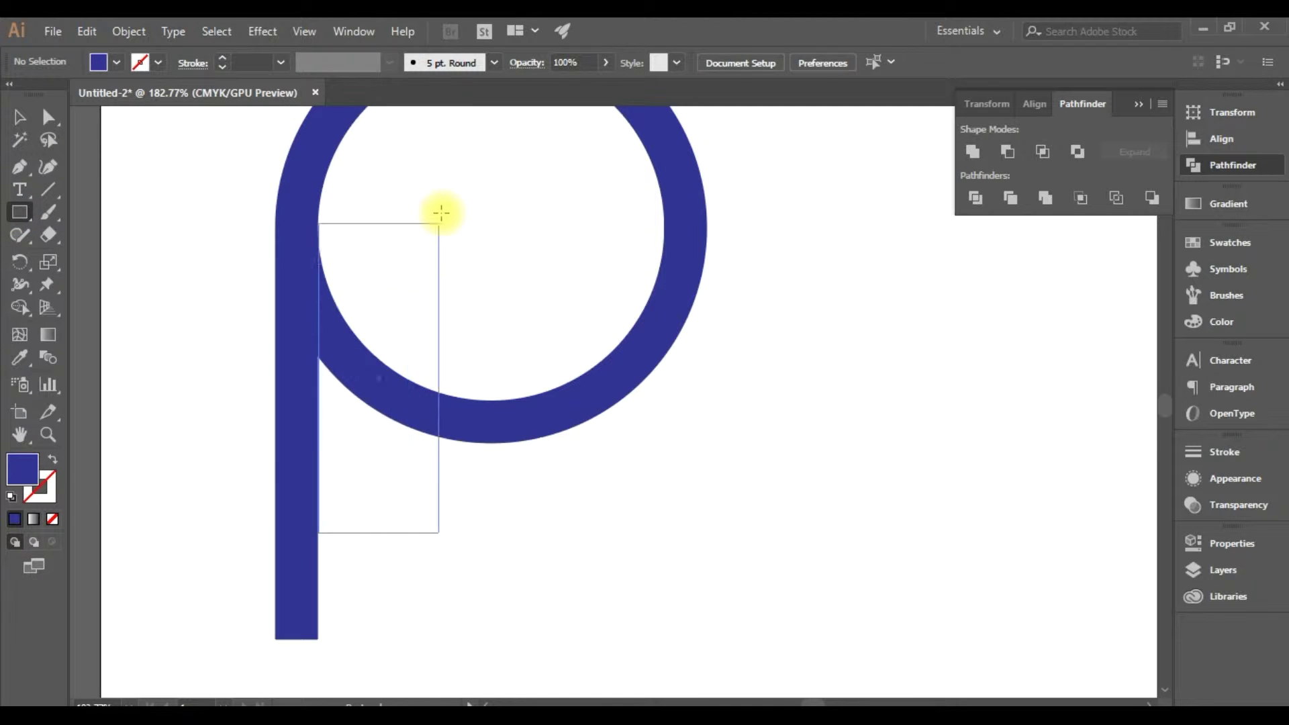
pyautogui.moveTo(435, 238); pyautogui.dragTo(443, 182)
pyautogui.scroll(8, 841, 302)
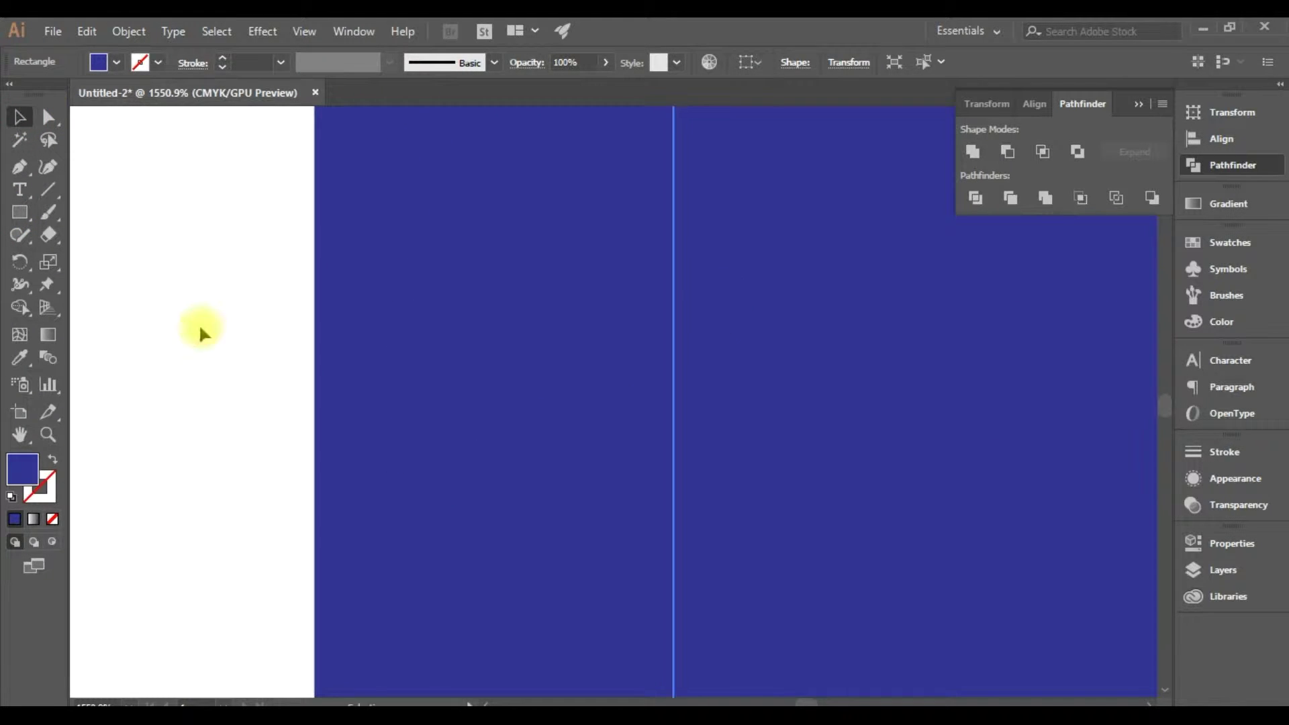
pyautogui.click(235, 334)
pyautogui.scroll(-10, 659, 386)
pyautogui.moveTo(713, 454); pyautogui.dragTo(627, 288)
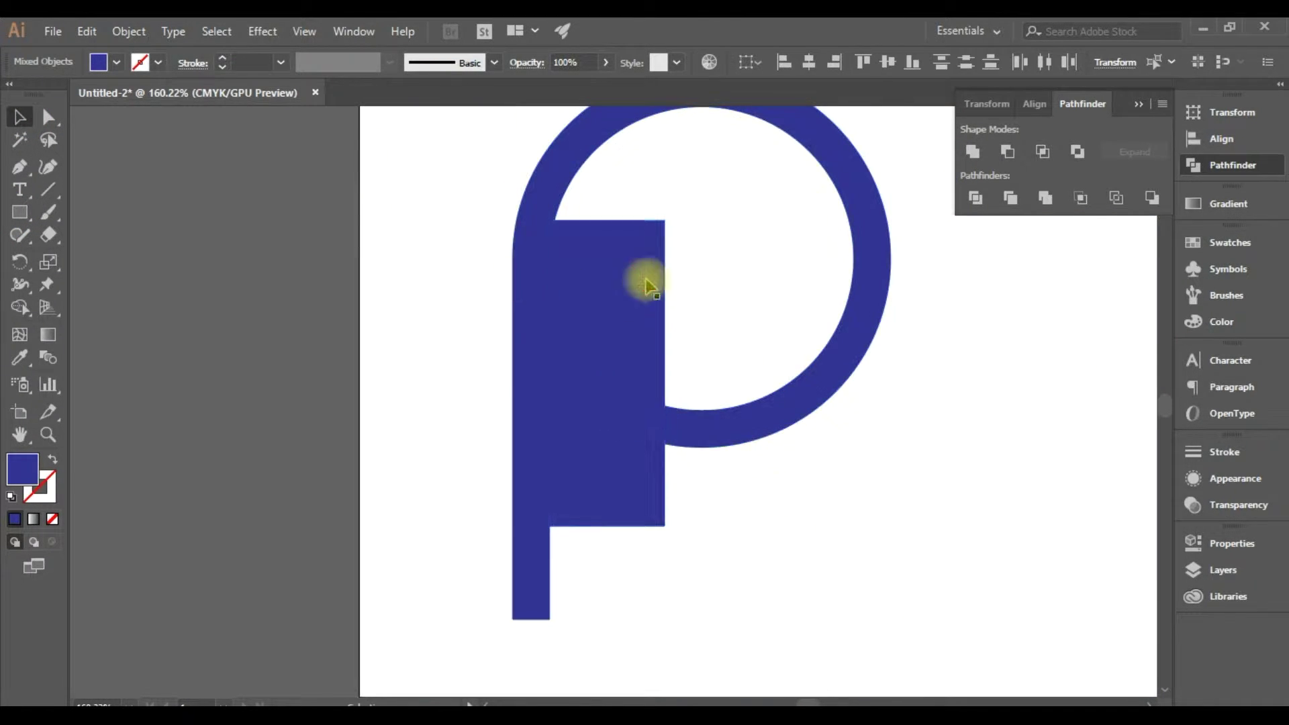
pyautogui.scroll(8, 470, 311)
pyautogui.click(638, 258)
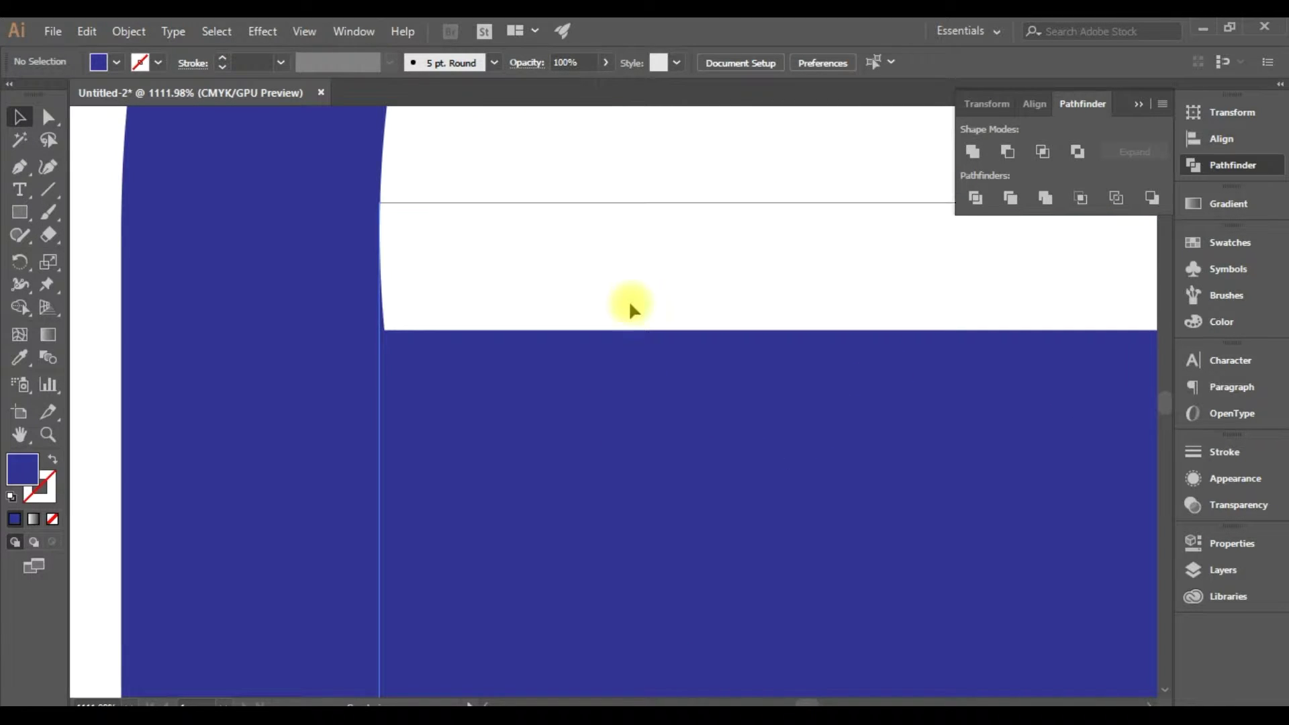
pyautogui.scroll(-8, 280, 392)
pyautogui.click(976, 516)
pyautogui.click(661, 411)
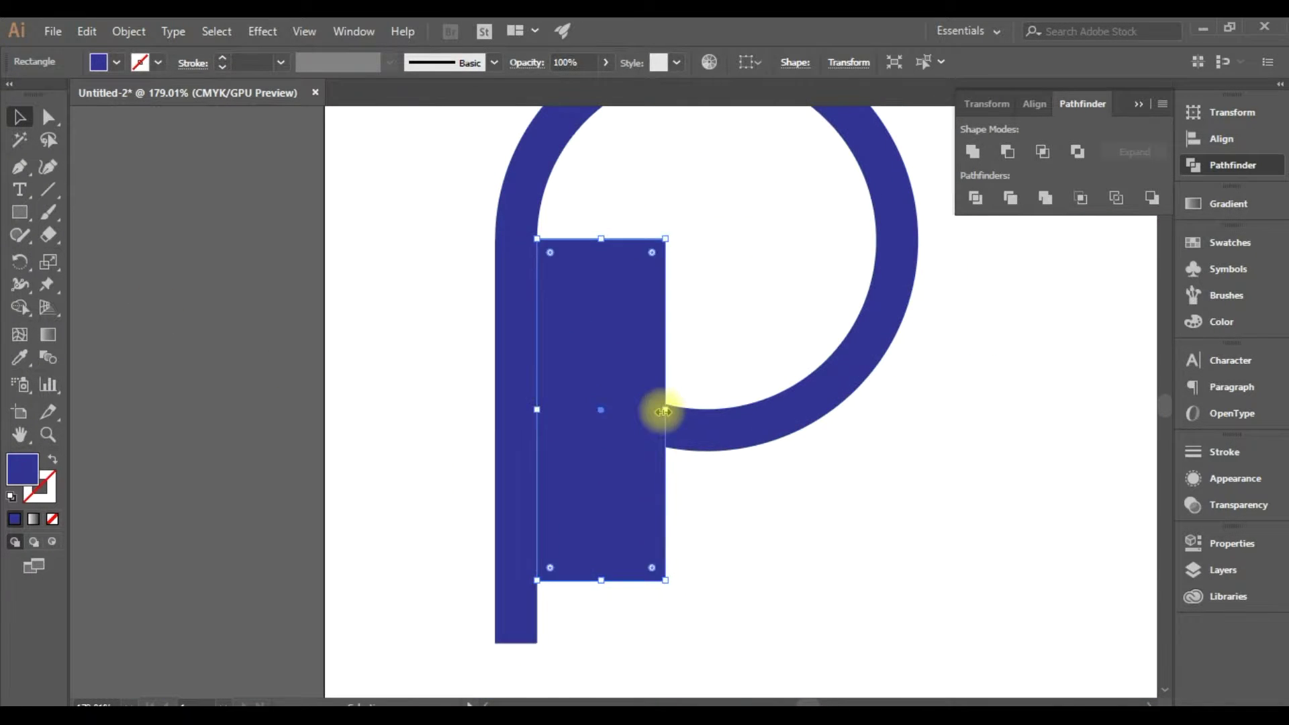
pyautogui.moveTo(672, 412); pyautogui.dragTo(649, 411)
# - Carve the bowl open with the Shape Builder where the rectangle overlaps
pyautogui.hotkey('ctrl', 'a')
pyautogui.click(19, 307)
pyautogui.moveTo(607, 288); pyautogui.dragTo(583, 507)
pyautogui.click(19, 117)
pyautogui.click(1139, 103)
pyautogui.scroll(-5, 736, 334)
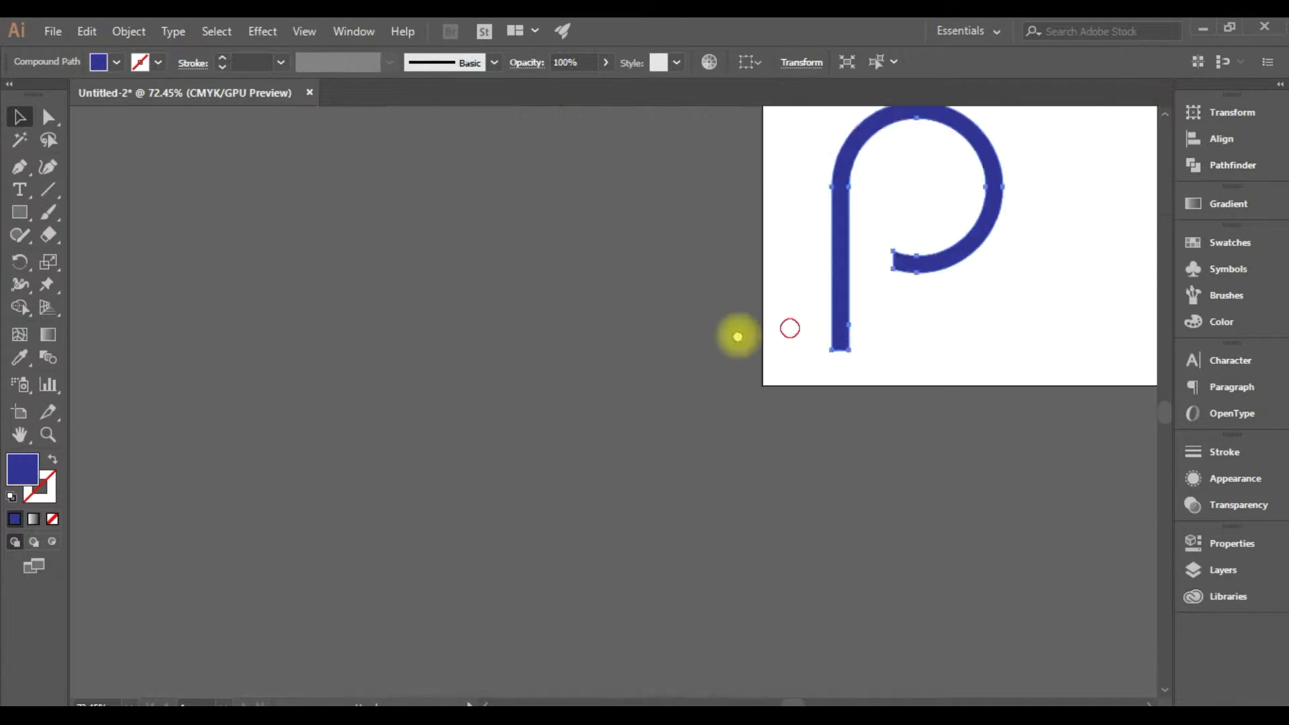
# - Rotate the p shape about 45° and place a horizontally mirrored copy to its right
pyautogui.moveTo(468, 318); pyautogui.dragTo(440, 138)
pyautogui.scroll(-1, 584, 469)
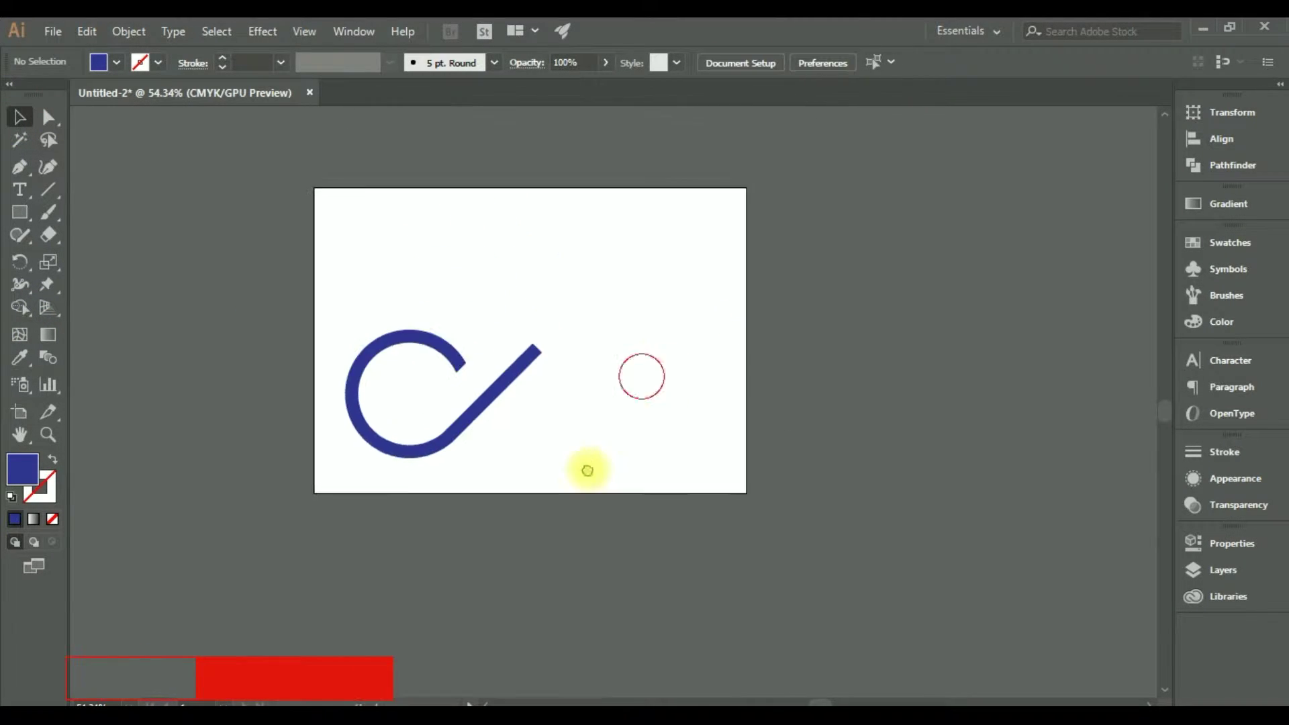
pyautogui.moveTo(392, 461); pyautogui.dragTo(587, 461)
pyautogui.rightClick(587, 459)
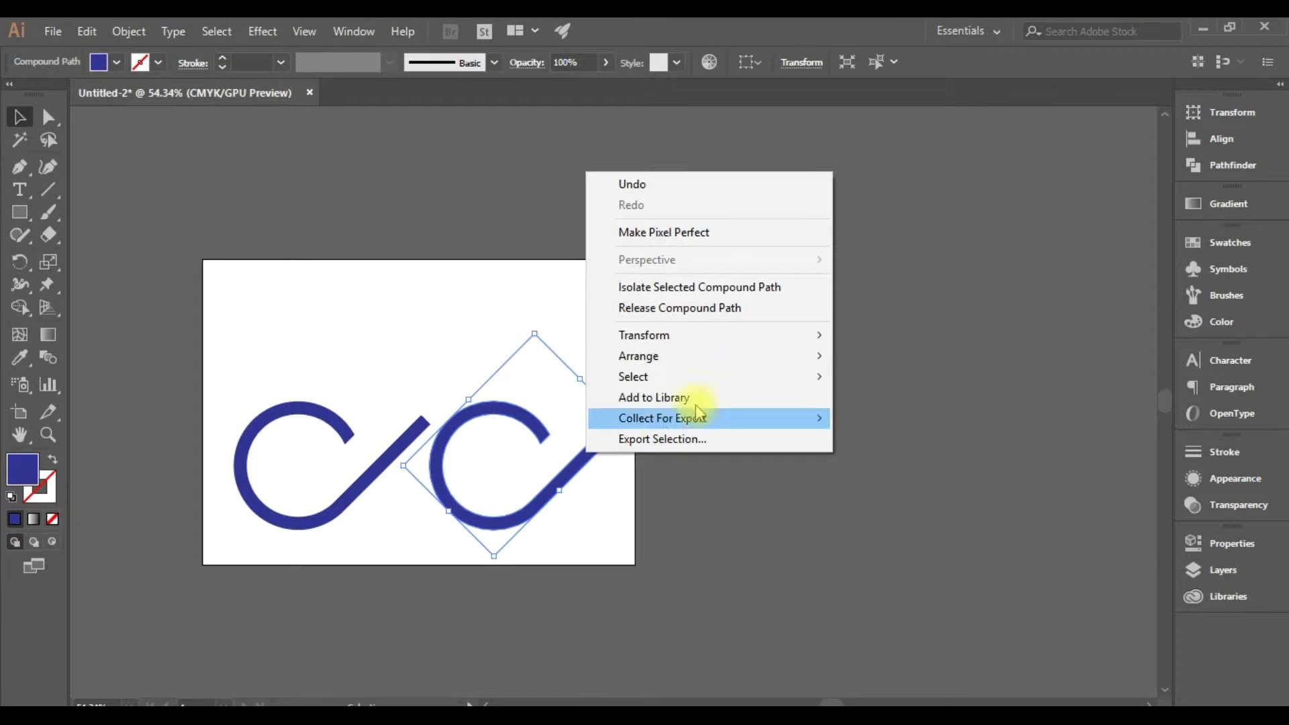
pyautogui.click(893, 397)
pyautogui.click(1037, 481)
pyautogui.click(1028, 300)
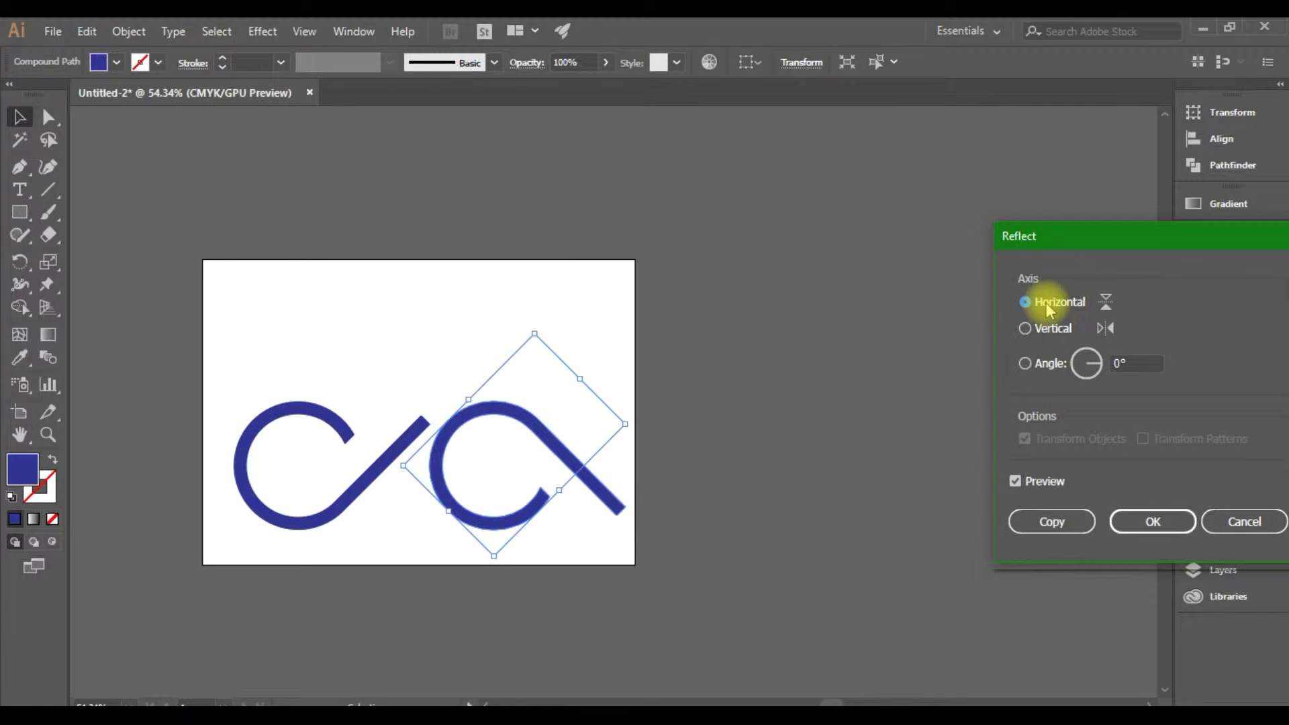
pyautogui.click(1145, 522)
# - Mirror the copy vertically and join it onto the diagonal to form an infinity shape
pyautogui.rightClick(572, 462)
pyautogui.click(873, 396)
pyautogui.click(1024, 325)
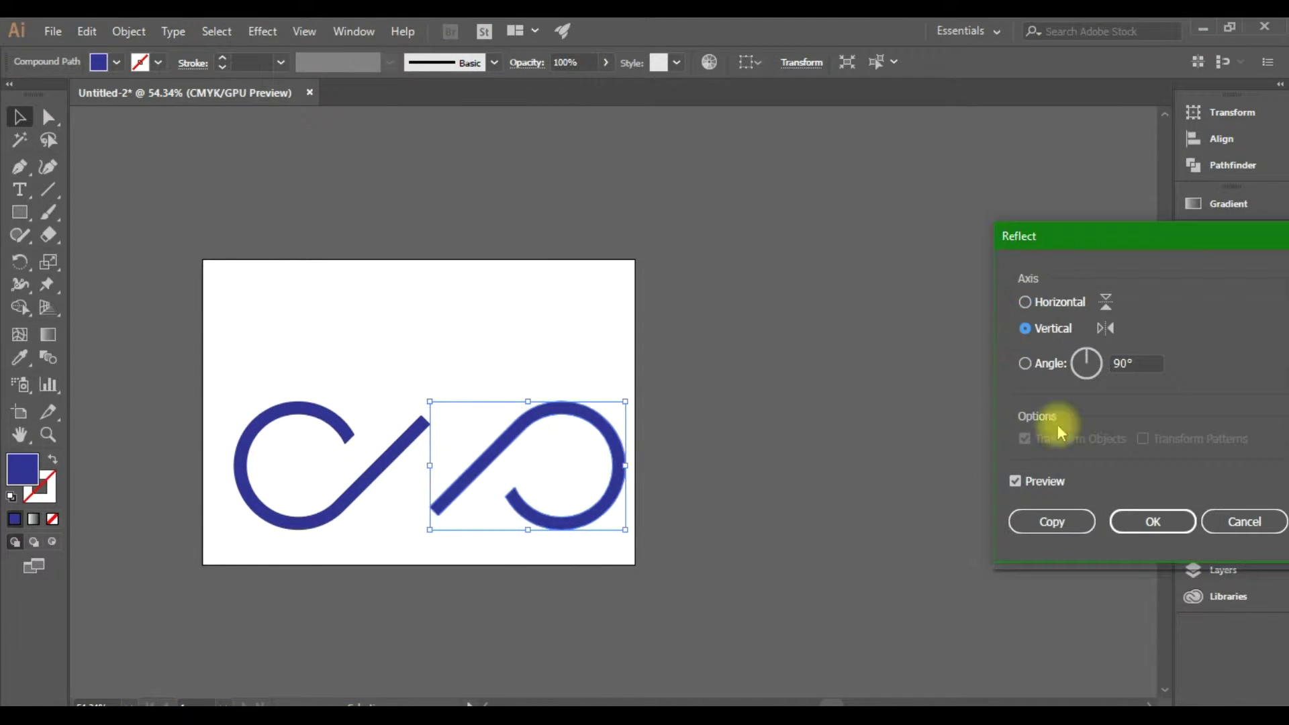
pyautogui.click(1148, 521)
pyautogui.moveTo(491, 454); pyautogui.dragTo(392, 451)
pyautogui.scroll(5, 628, 484)
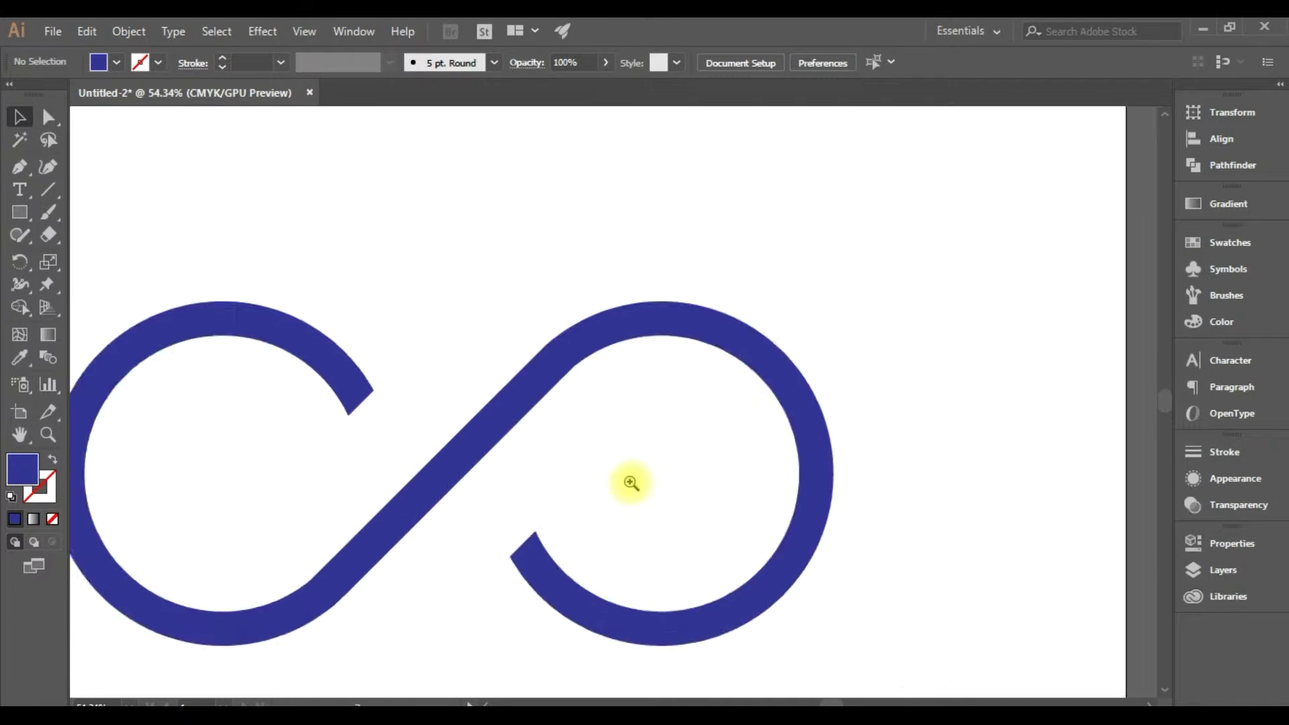
pyautogui.scroll(-4, 521, 435)
pyautogui.hscroll(-3, 779, 503)
# - Select the whole infinity shape and bring up the Pathfinder options
pyautogui.hotkey('ctrl', 'a')
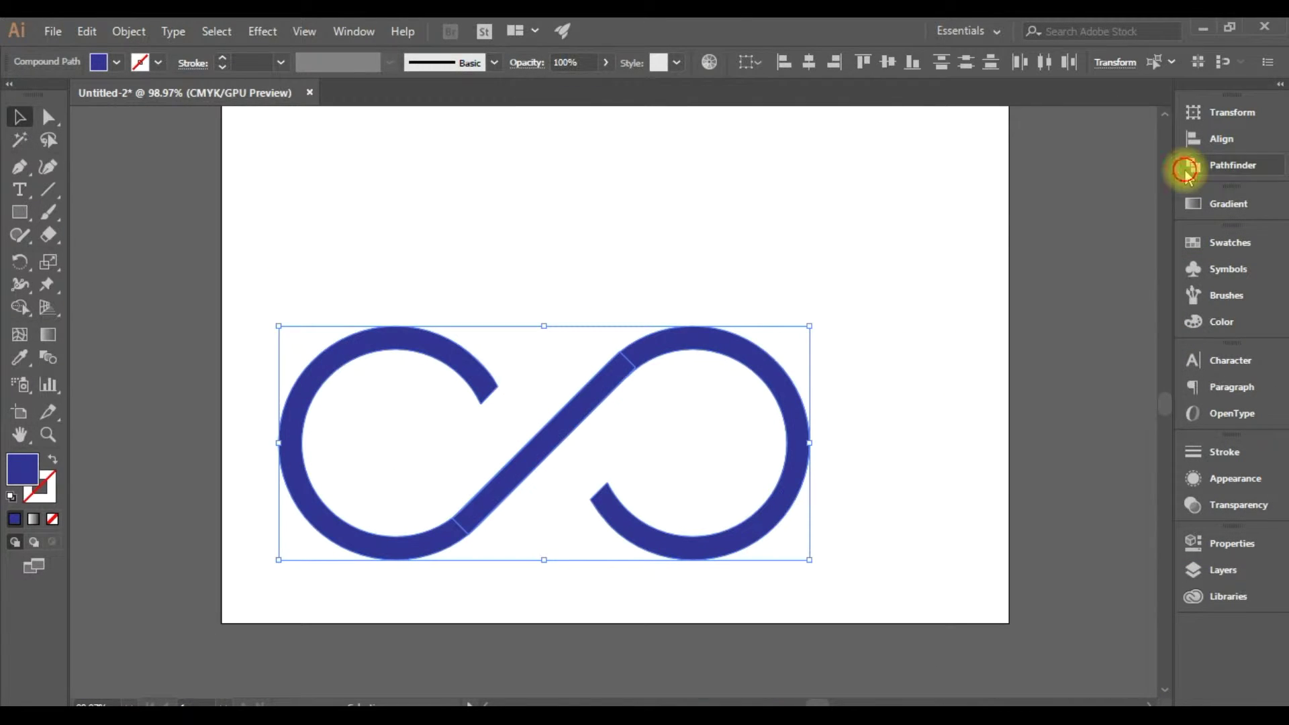
pyautogui.click(1202, 165)
pyautogui.click(984, 308)
pyautogui.scroll(-4, 317, 513)
pyautogui.scroll(3, 395, 421)
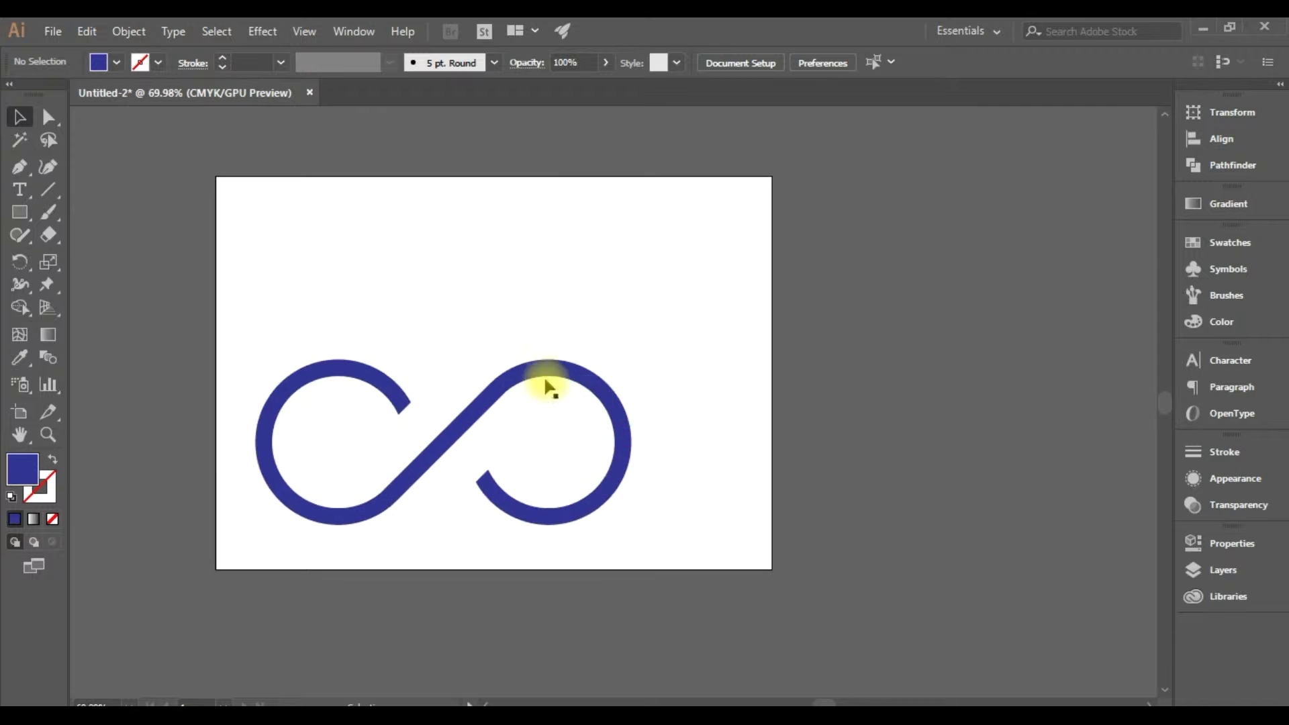
# - Create a small exact-size circle and move it to the left ring's centre
pyautogui.click(19, 212)
pyautogui.click(88, 257)
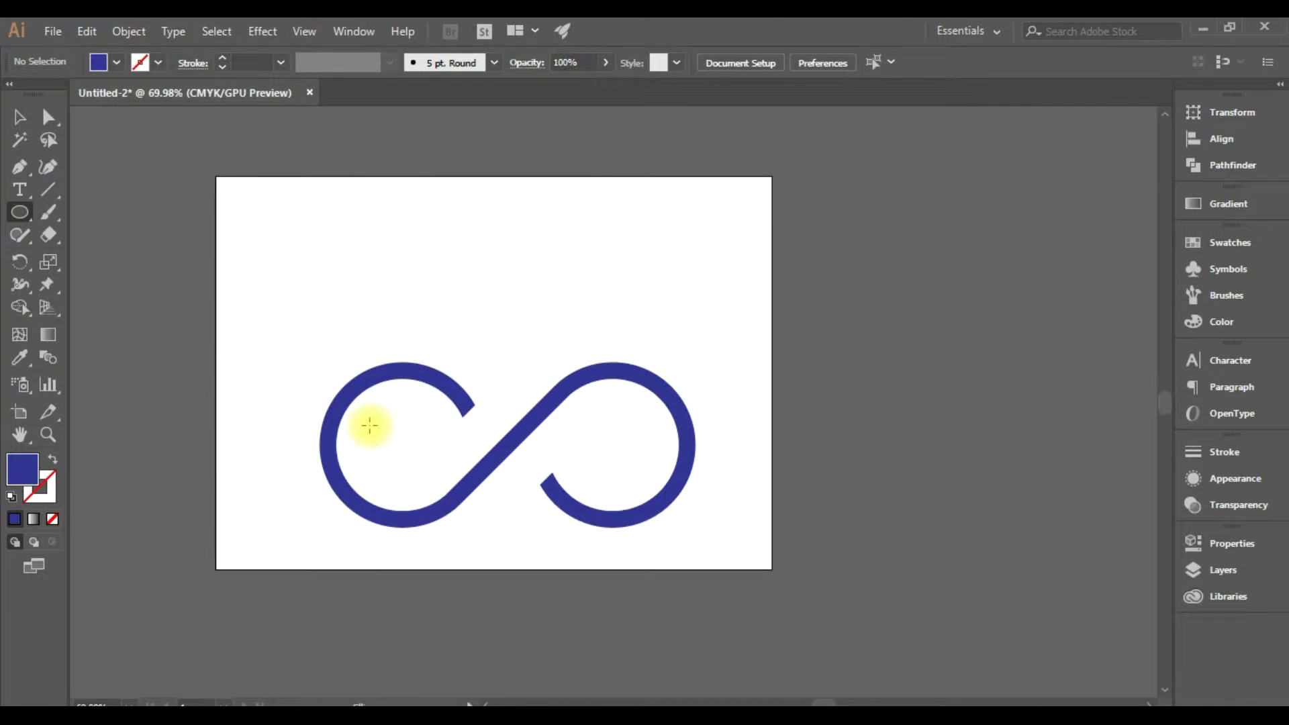
pyautogui.click(380, 420)
pyautogui.press('Escape')
pyautogui.press('v')
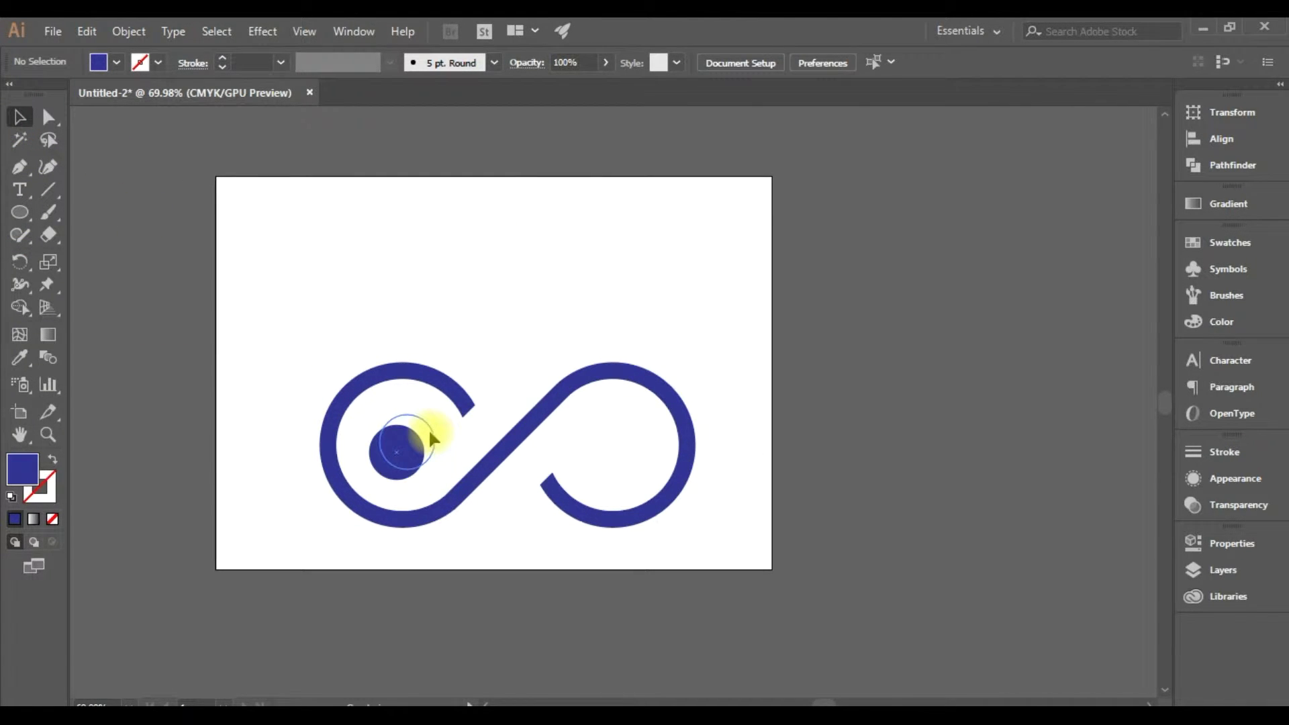
pyautogui.moveTo(423, 439); pyautogui.dragTo(430, 432)
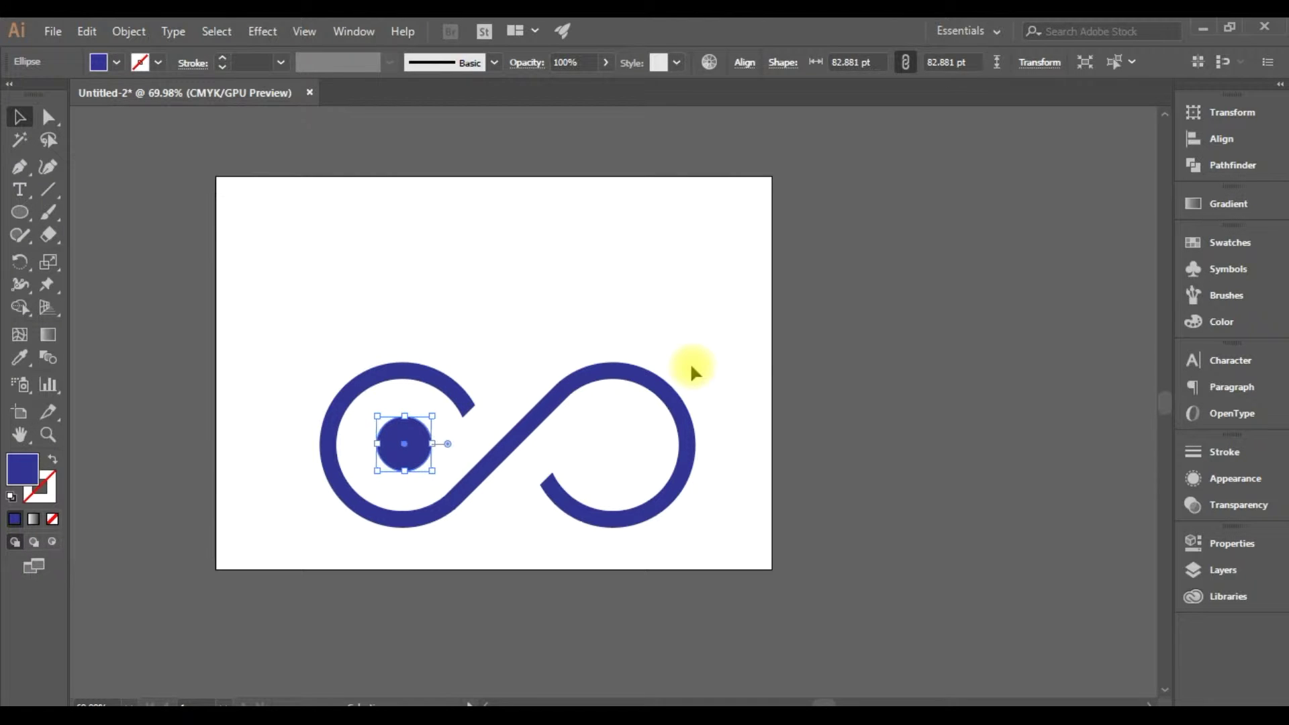
pyautogui.click(307, 464)
# - Draw a thin stem at the circle's right edge and adjust its top anchor points
pyautogui.moveTo(19, 213); pyautogui.dragTo(83, 212)
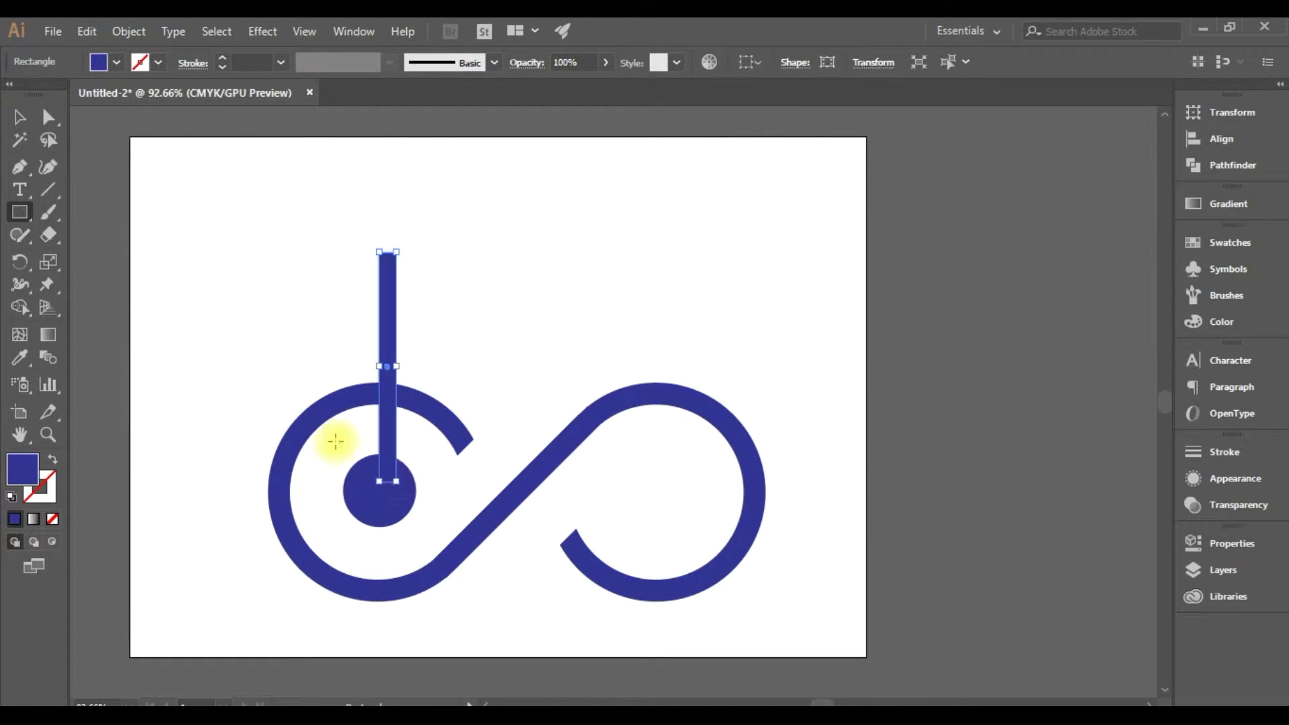
pyautogui.moveTo(402, 376); pyautogui.dragTo(403, 370)
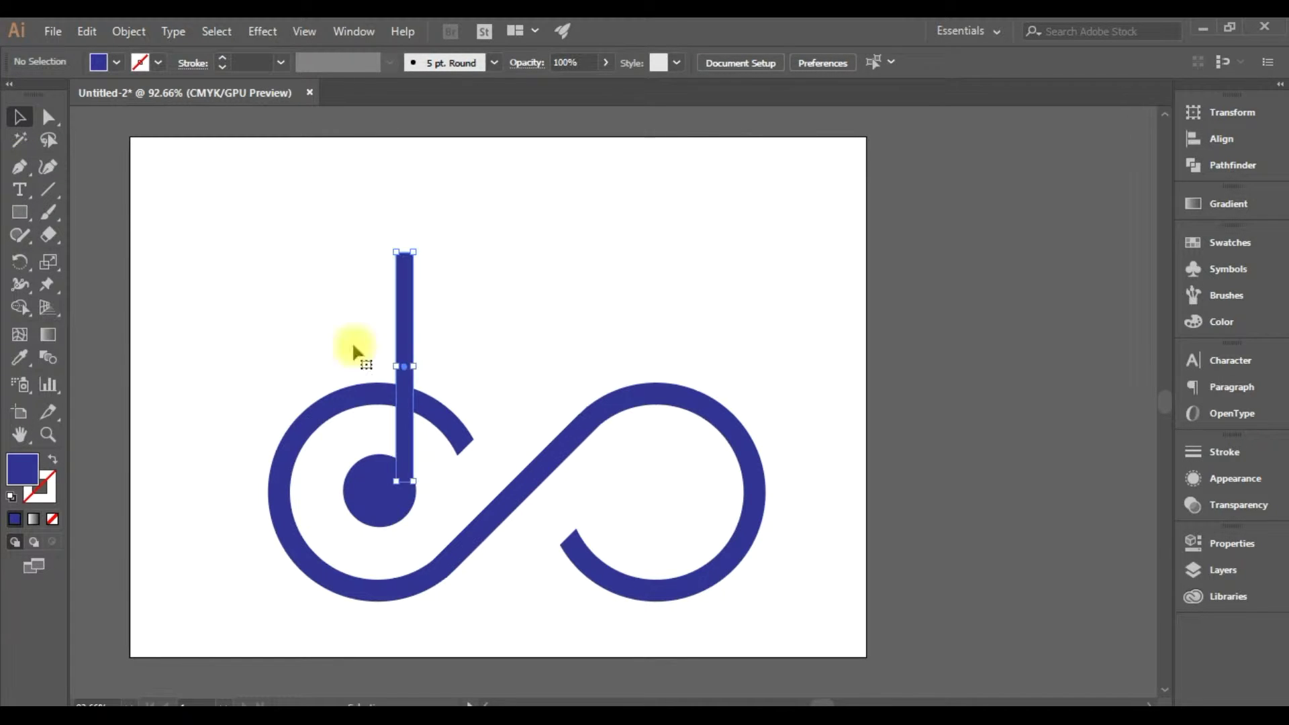
pyautogui.click(49, 117)
pyautogui.click(405, 289)
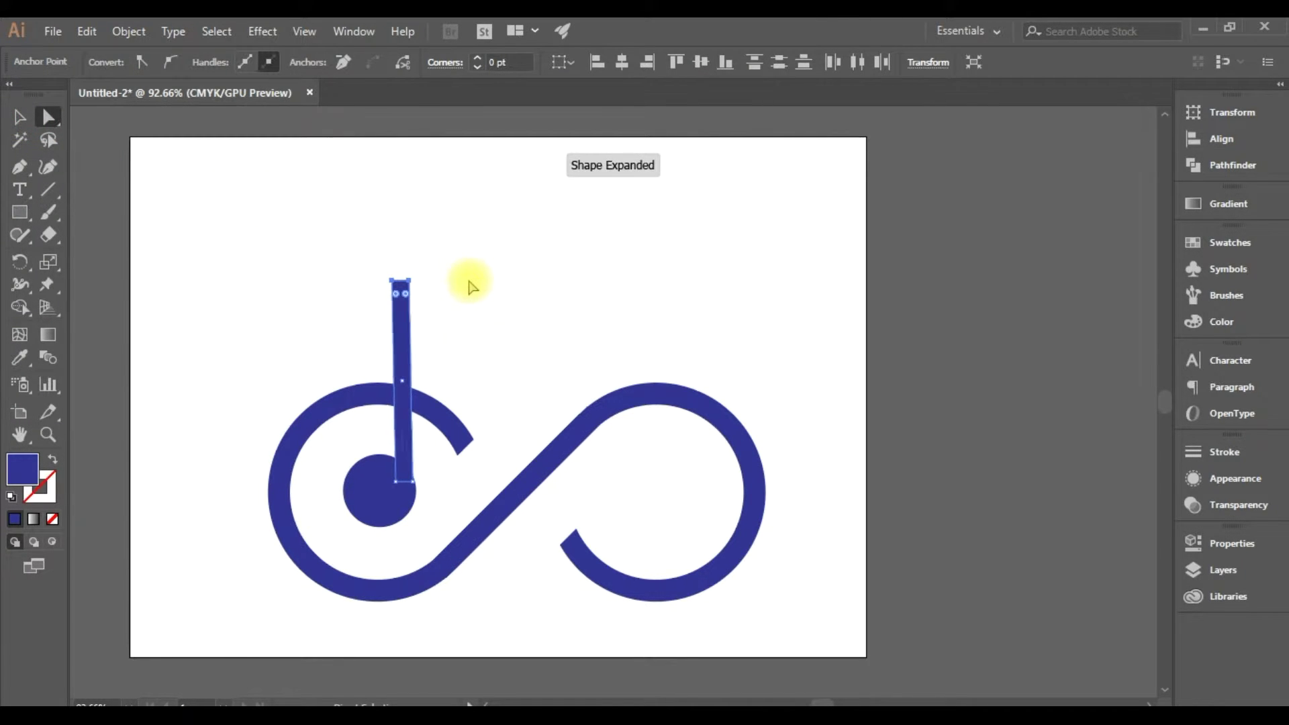
pyautogui.click(466, 281)
pyautogui.scroll(2, 623, 524)
pyautogui.click(19, 117)
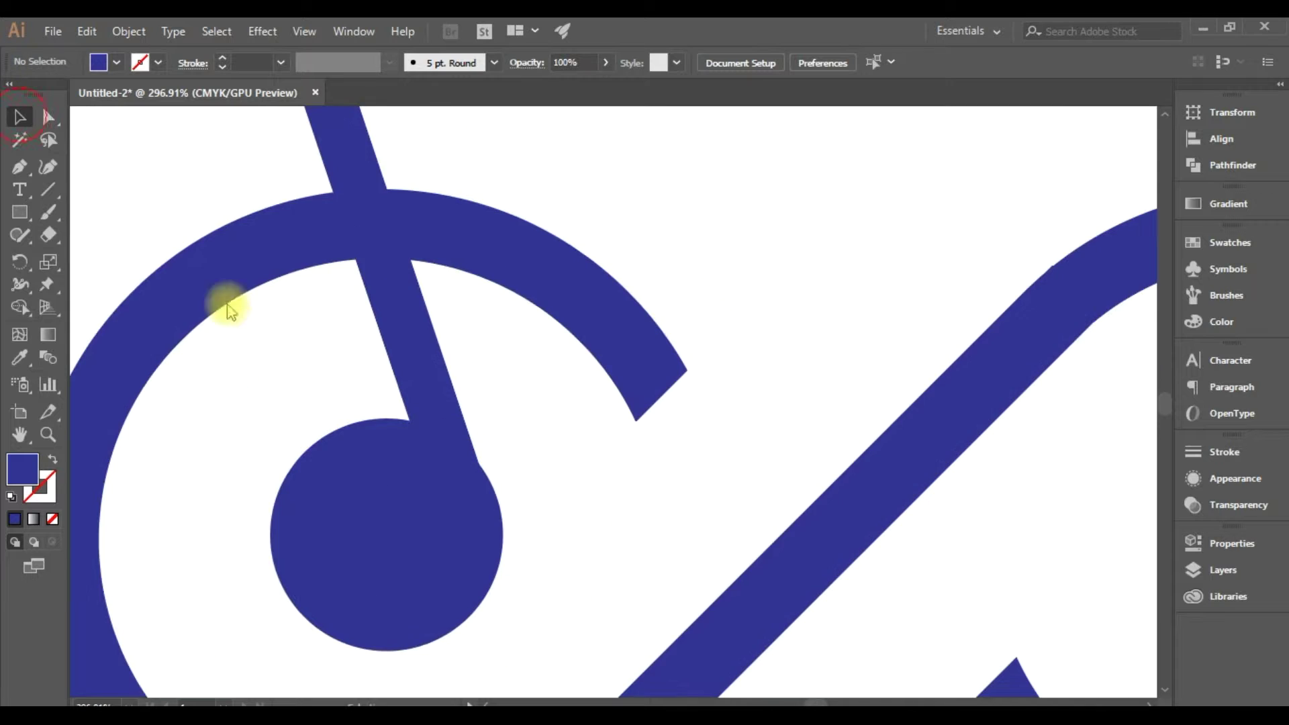
# - Seat the dot against the stem's lower end and copy the note into the right loop
pyautogui.scroll(2, 267, 473)
pyautogui.click(267, 473)
pyautogui.moveTo(267, 473); pyautogui.dragTo(406, 470)
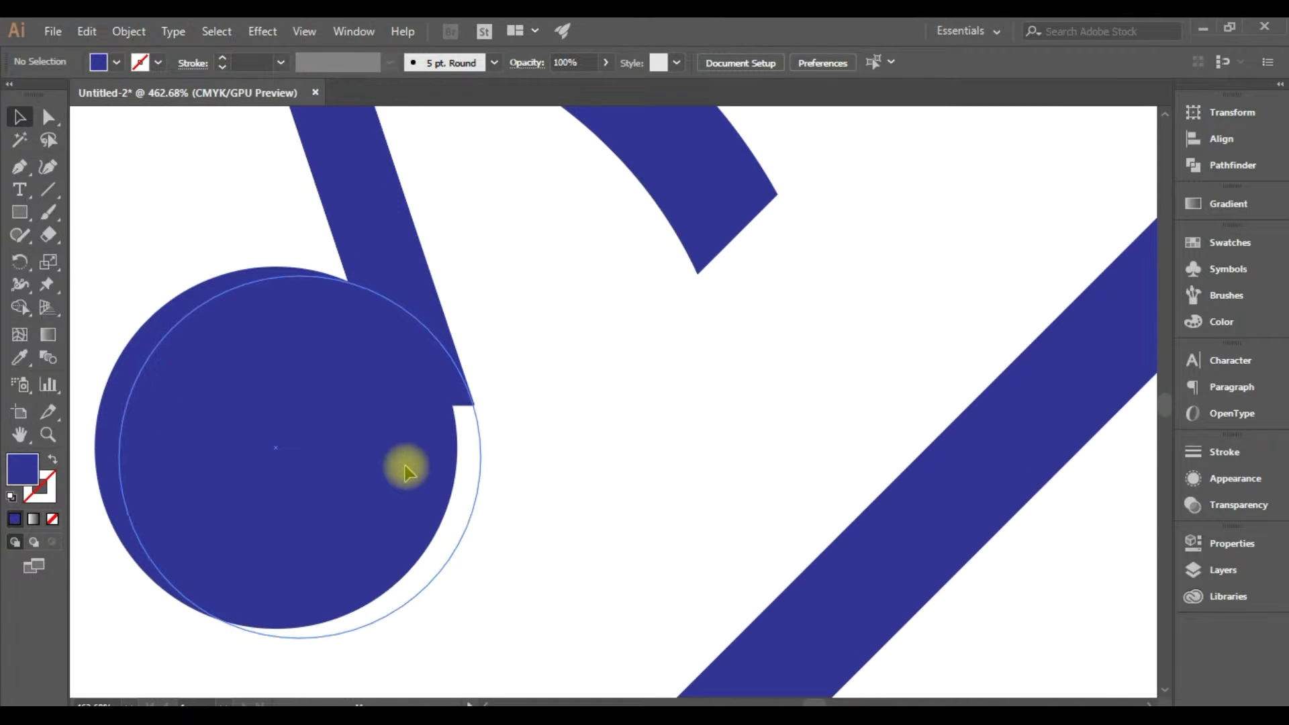
pyautogui.moveTo(407, 470); pyautogui.dragTo(410, 470)
pyautogui.scroll(-2, 374, 504)
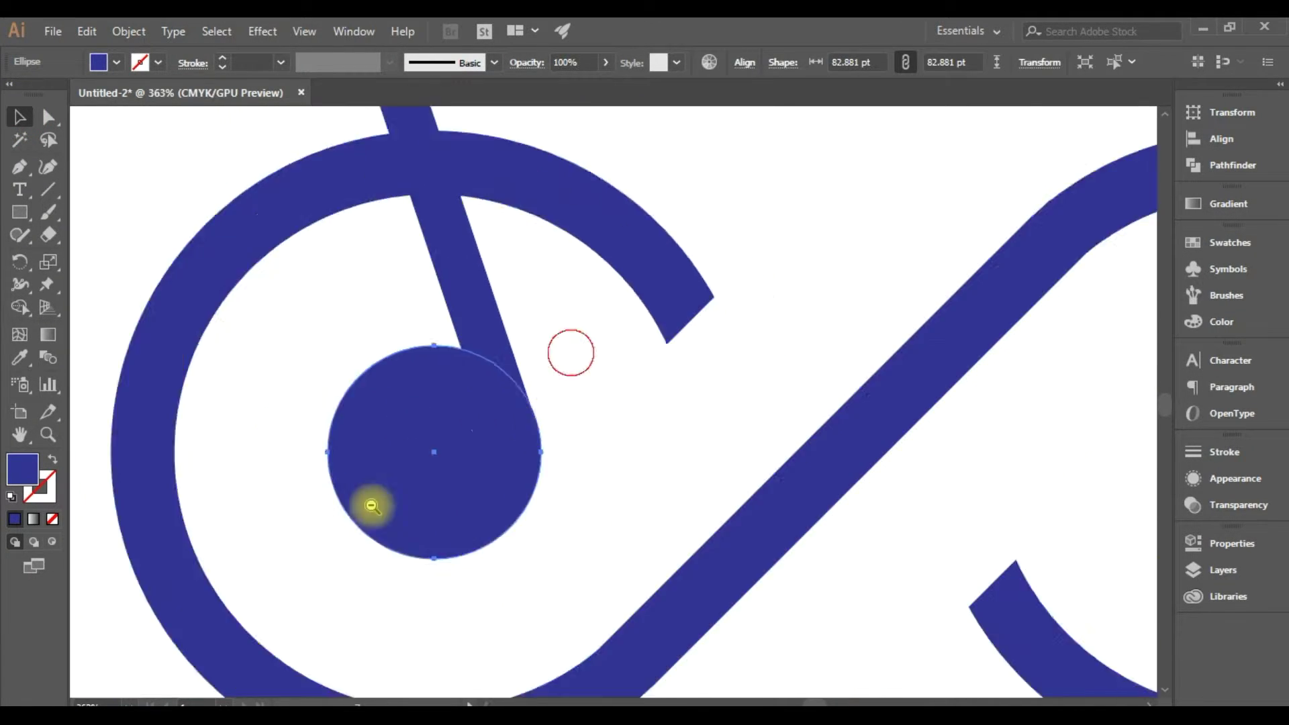
pyautogui.scroll(-2, 576, 432)
pyautogui.click(494, 423)
pyautogui.moveTo(494, 423); pyautogui.dragTo(832, 423)
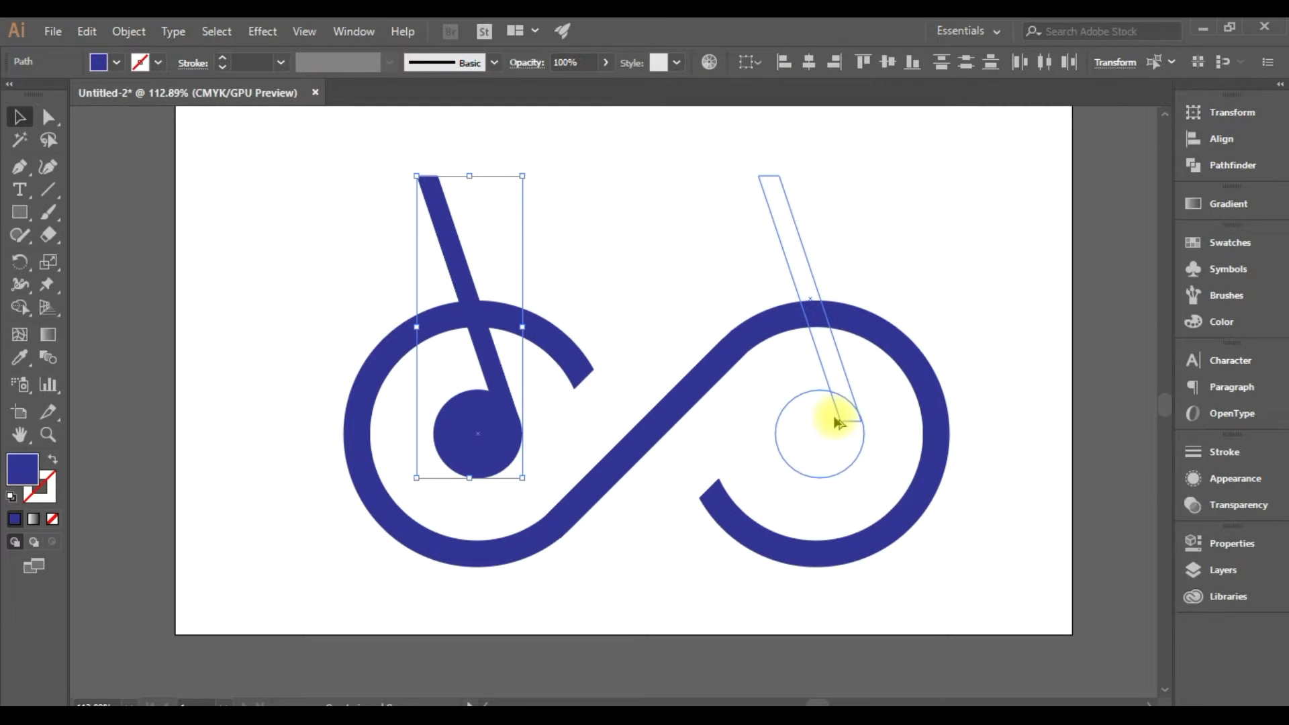
# - Scale both notes down to 62.162 pt dots and centre each dot in its loop
pyautogui.keyDown('shift'); pyautogui.click(493, 376); pyautogui.keyUp('shift')
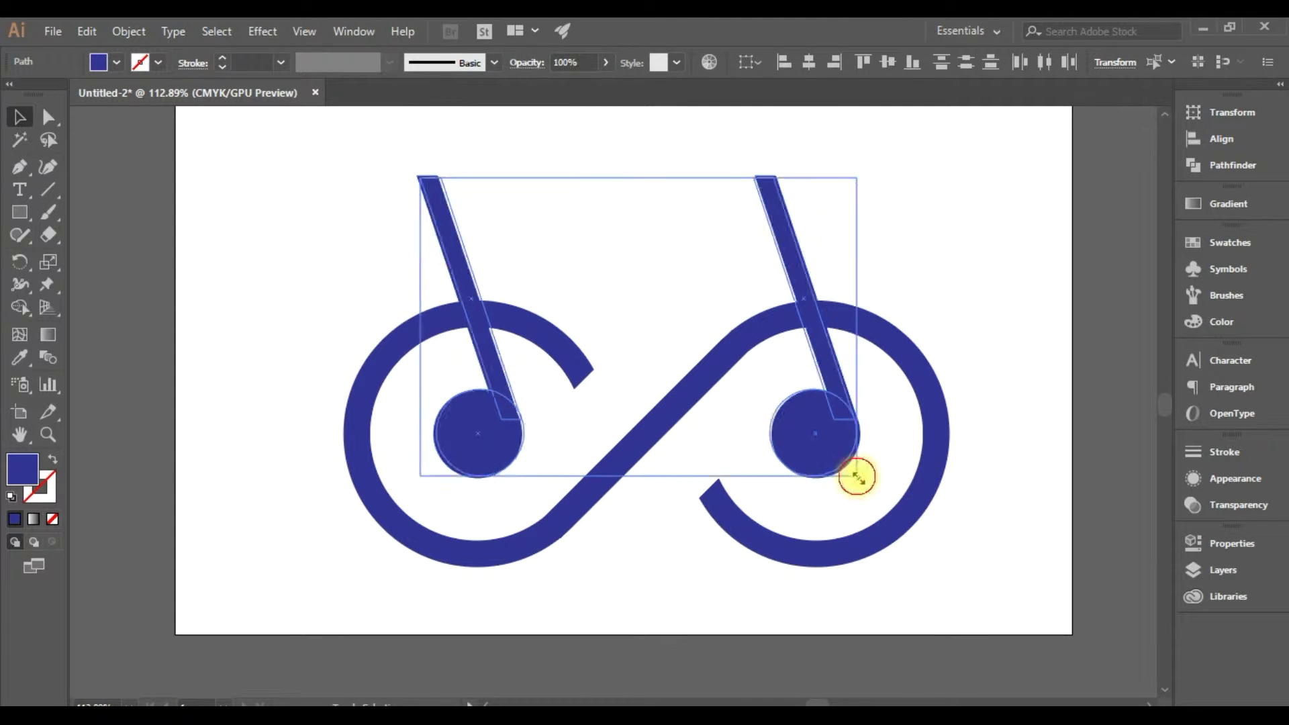
pyautogui.moveTo(861, 478); pyautogui.dragTo(807, 441)
pyautogui.moveTo(574, 458)
pyautogui.mouseDown()
pyautogui.moveTo(527, 389)
pyautogui.moveTo(535, 376)
pyautogui.moveTo(497, 404)
pyautogui.mouseUp()
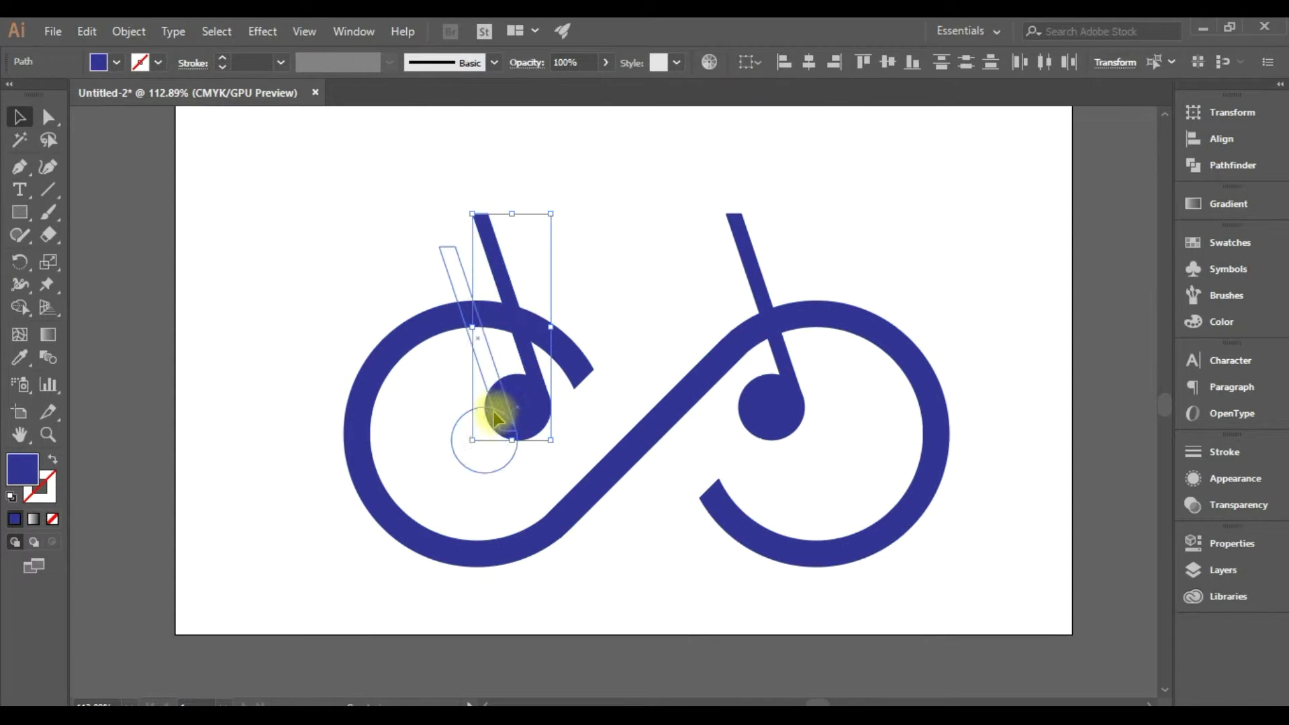
pyautogui.click(534, 440)
pyautogui.click(510, 403)
pyautogui.press('Up')
pyautogui.press('Up')
pyautogui.press('Up')
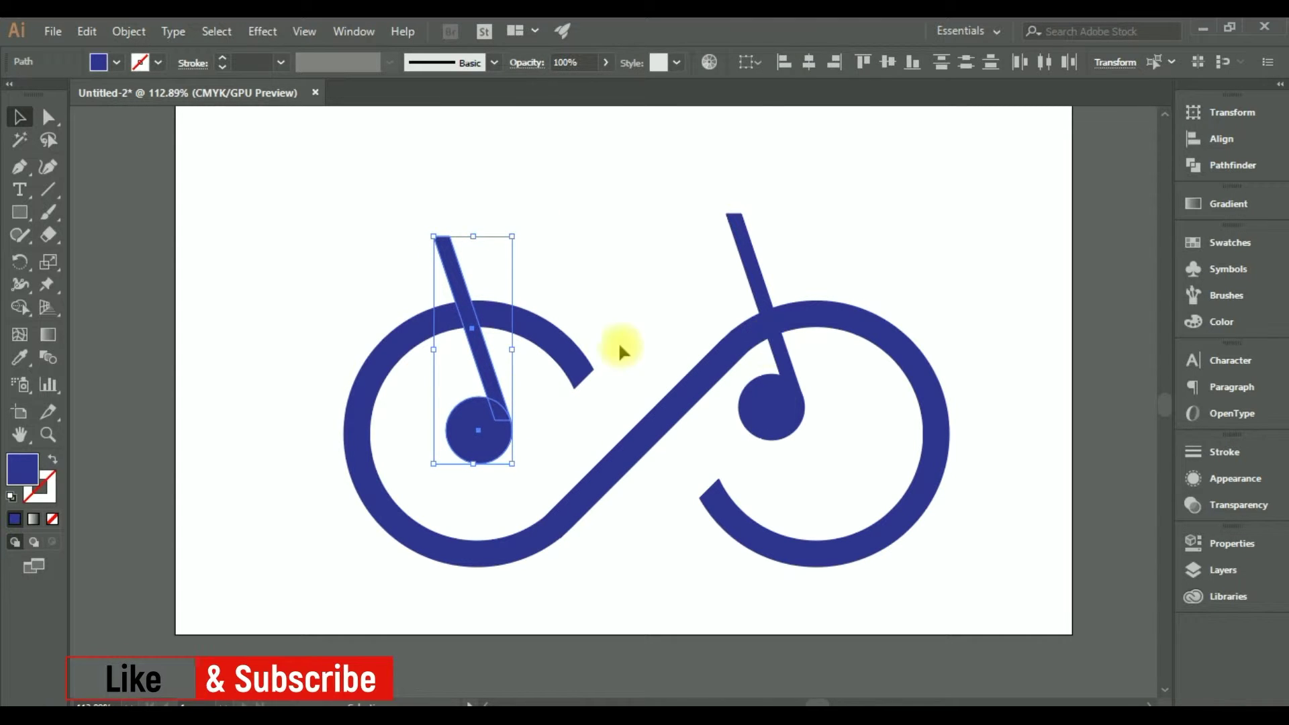
pyautogui.moveTo(779, 402); pyautogui.dragTo(830, 427)
pyautogui.click(851, 491)
pyautogui.click(837, 452)
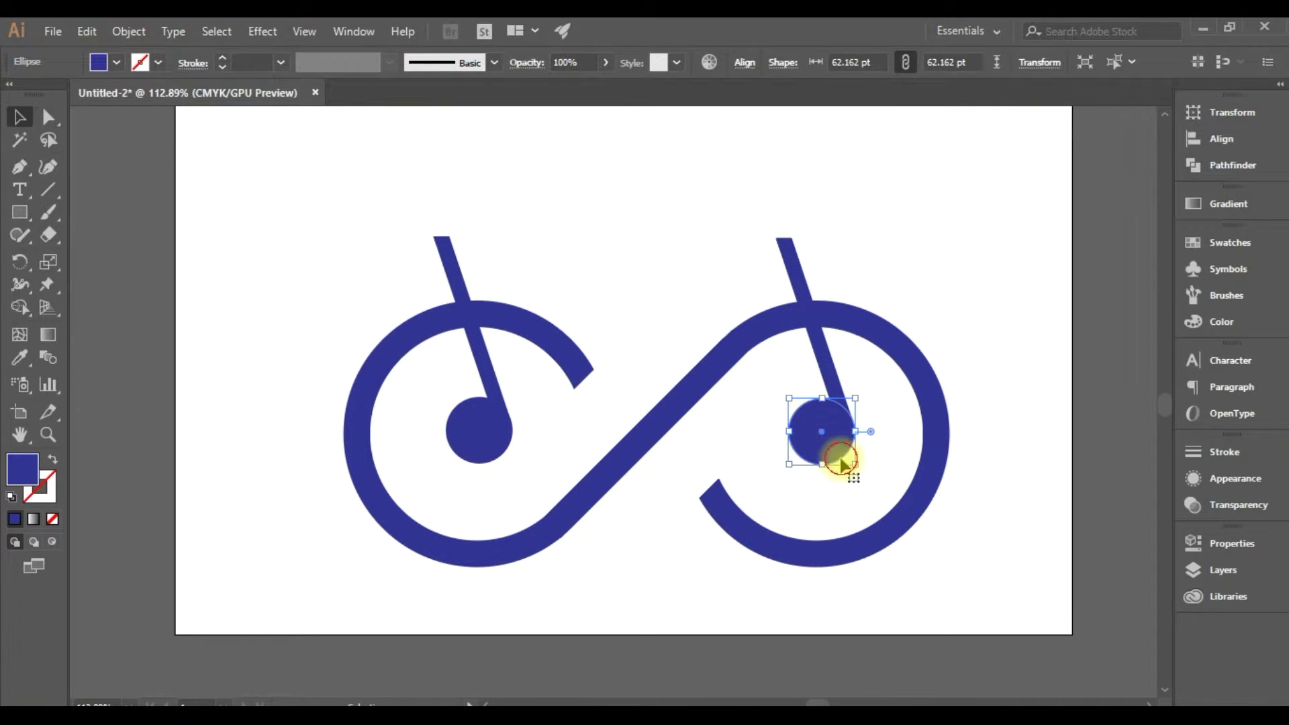
pyautogui.click(479, 142)
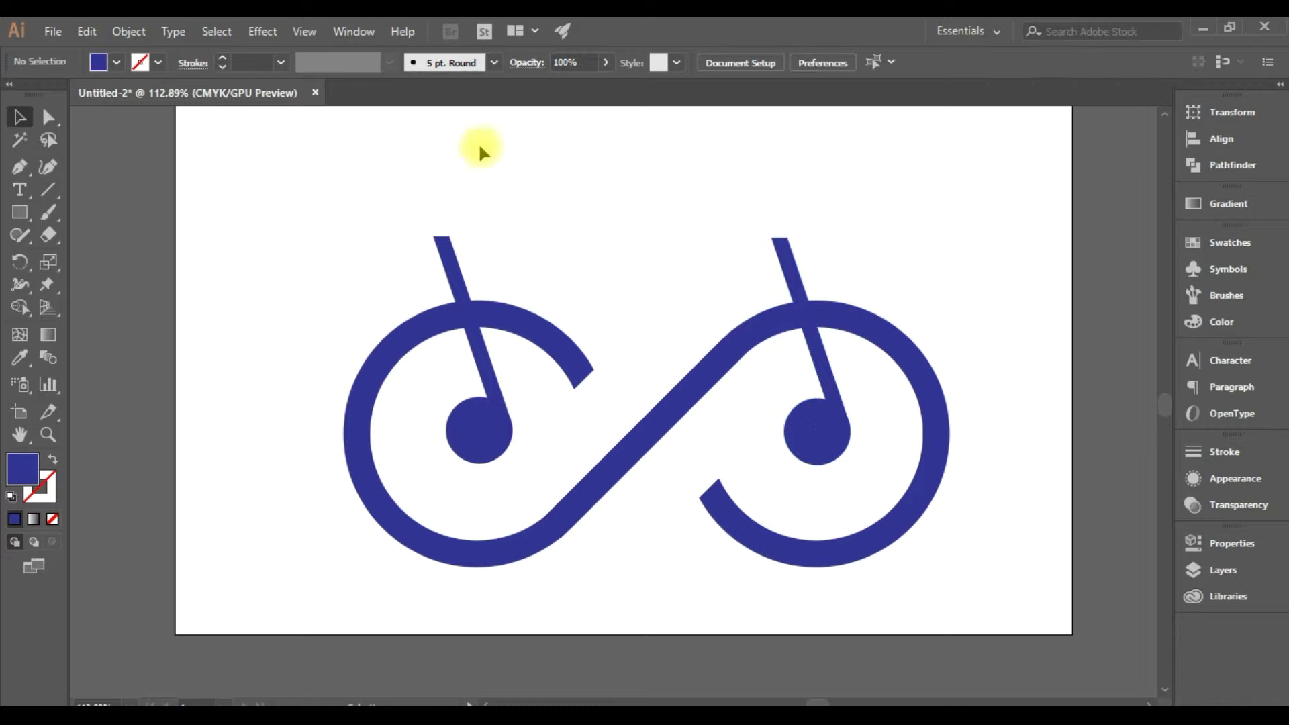
# - Select the top anchor points of both stems to raise them
pyautogui.moveTo(824, 230); pyautogui.dragTo(857, 249)
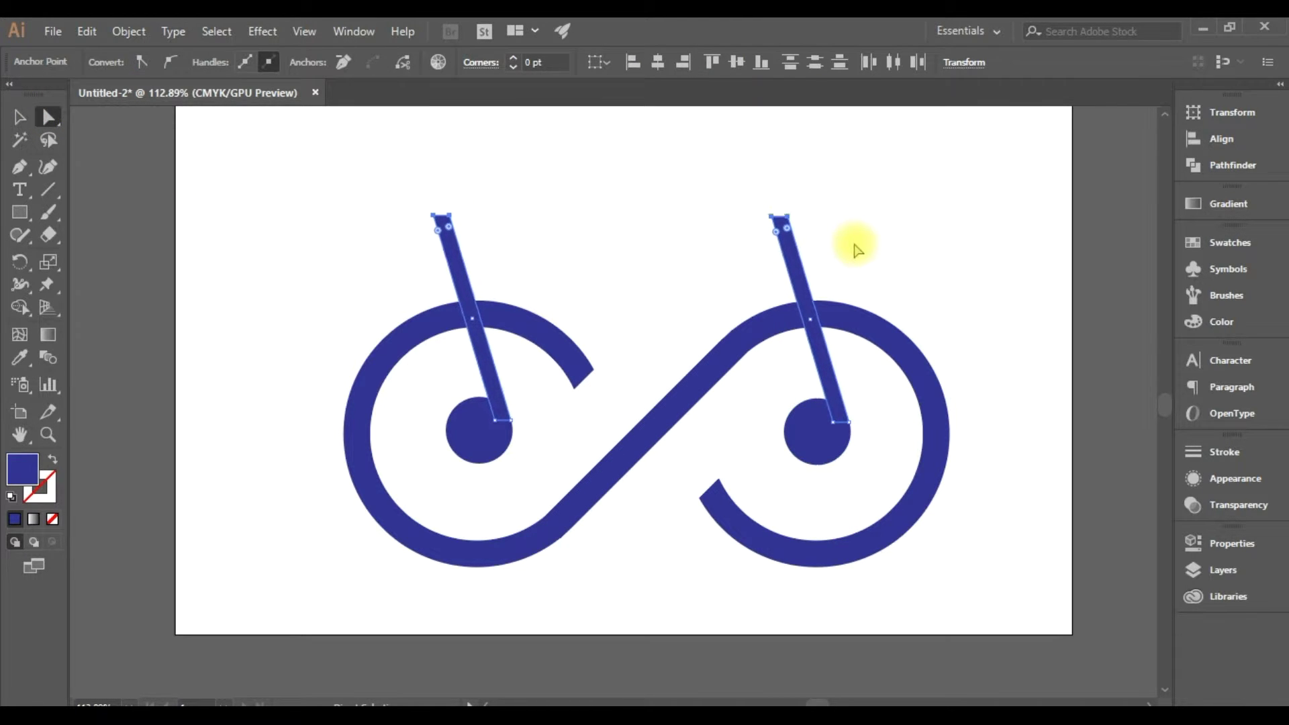
pyautogui.click(858, 250)
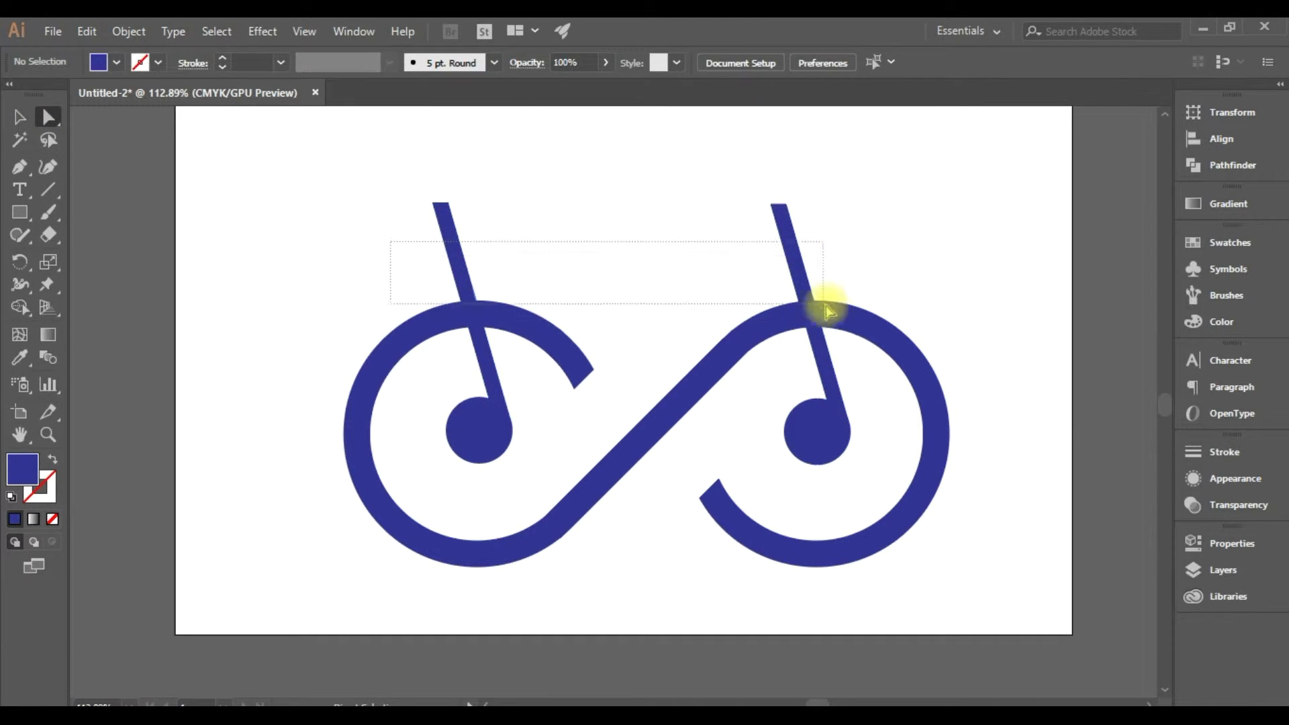
pyautogui.moveTo(818, 312); pyautogui.dragTo(818, 312)
pyautogui.click(19, 117)
pyautogui.moveTo(426, 311); pyautogui.dragTo(461, 325)
pyautogui.click(463, 275)
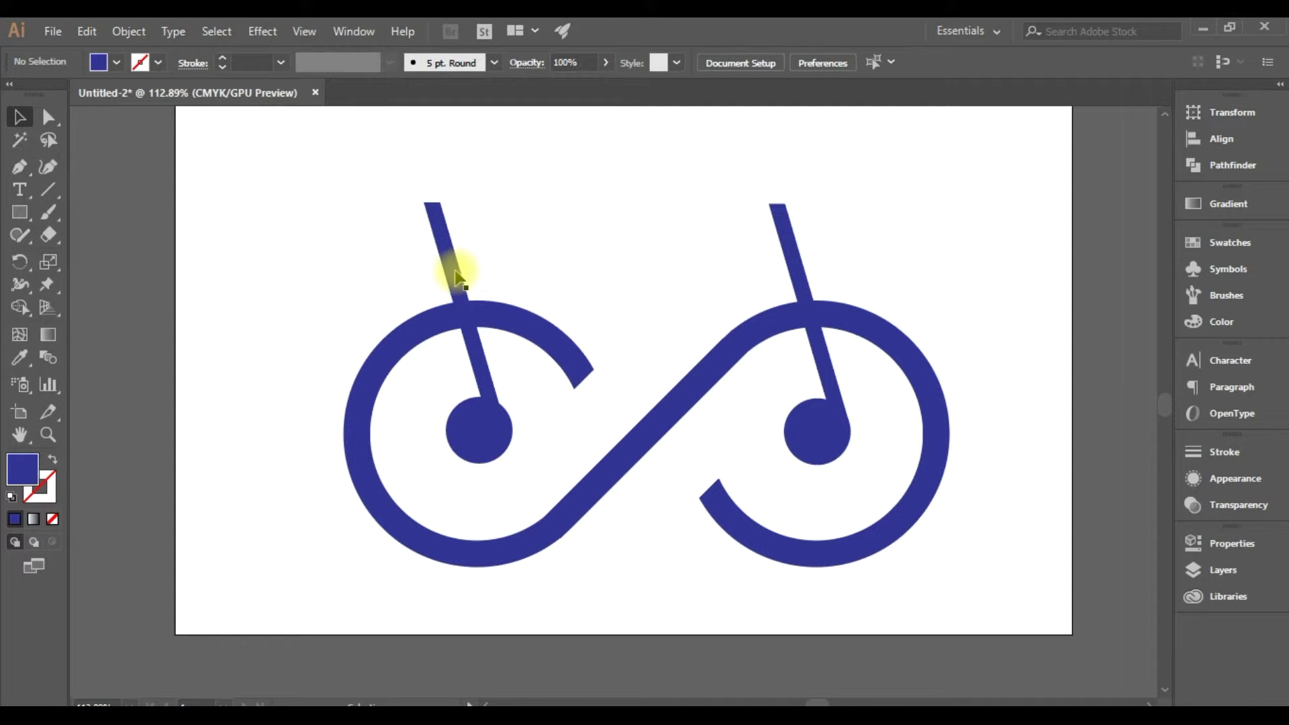
# - Replace the right stem with a copy of the left one and rotate a stem copy horizontal
pyautogui.click(593, 252)
pyautogui.click(790, 245)
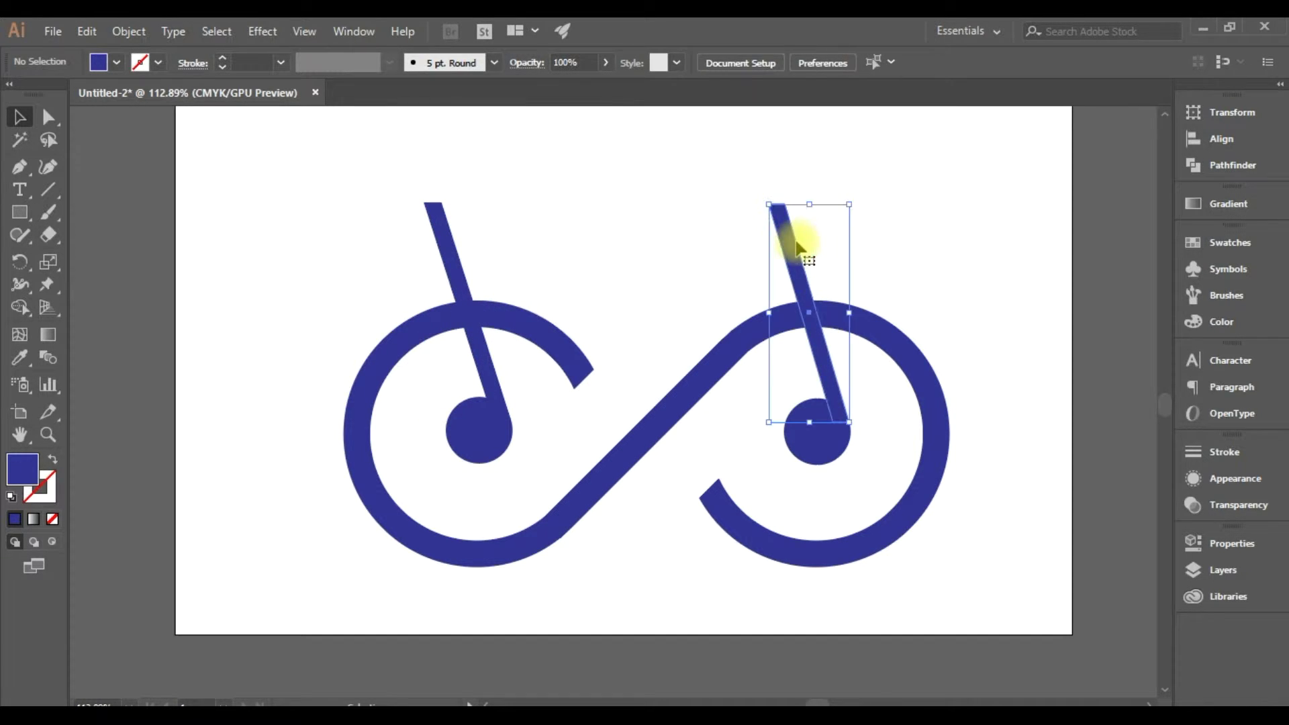
pyautogui.press('Delete')
pyautogui.moveTo(463, 275); pyautogui.dragTo(688, 264)
pyautogui.moveTo(793, 262); pyautogui.dragTo(793, 262)
pyautogui.click(525, 216)
pyautogui.click(503, 406)
pyautogui.moveTo(526, 438); pyautogui.dragTo(606, 294)
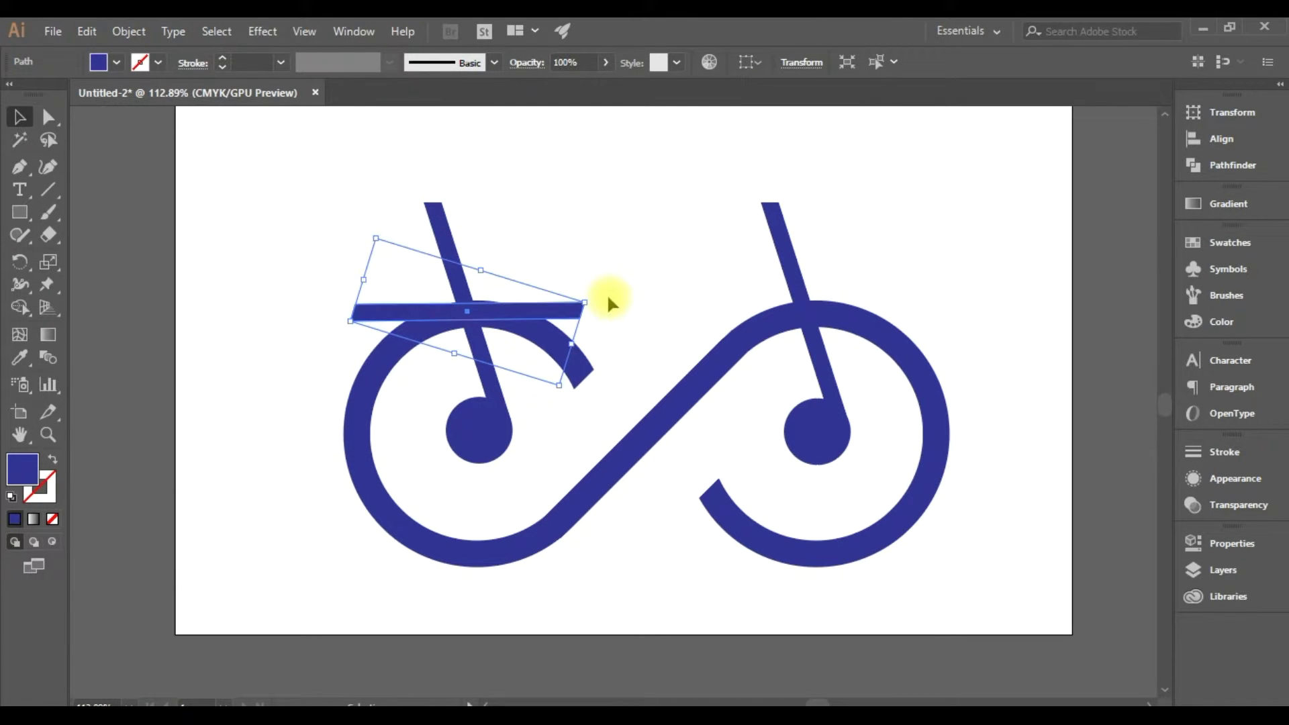
pyautogui.moveTo(626, 198); pyautogui.dragTo(625, 198)
pyautogui.scroll(3, 645, 231)
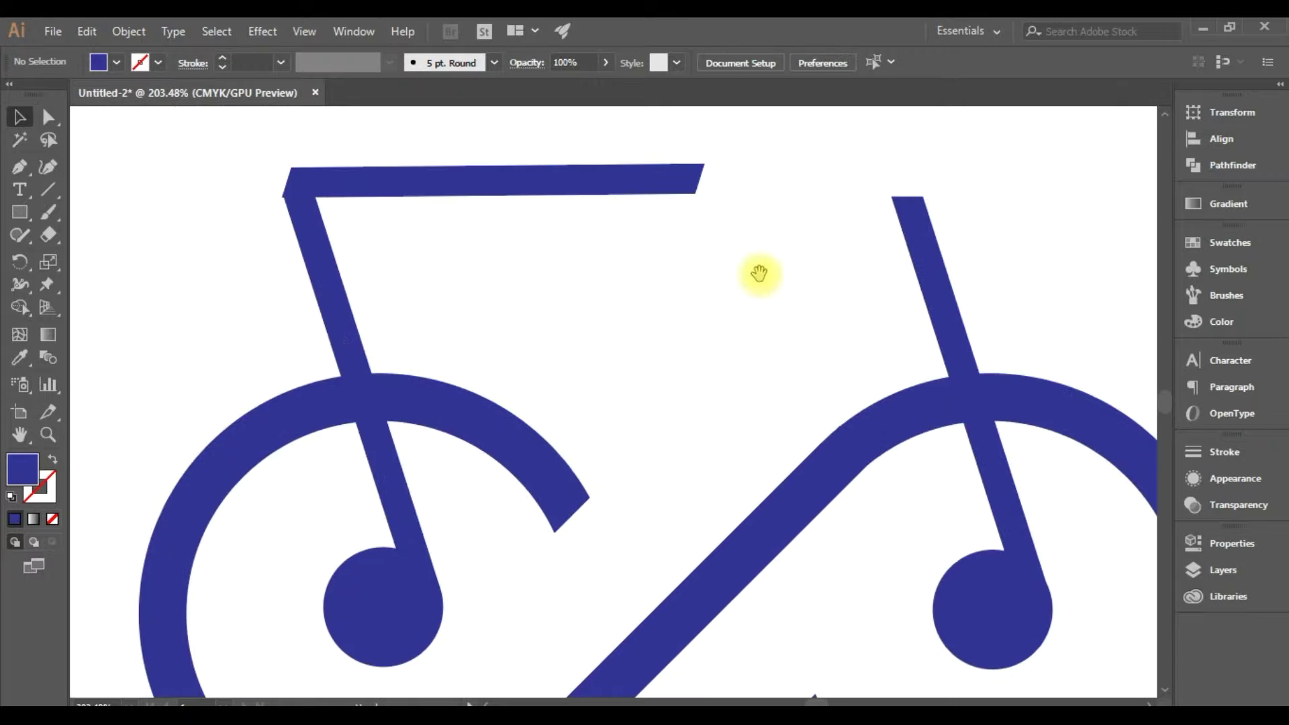
pyautogui.moveTo(538, 214); pyautogui.dragTo(538, 214)
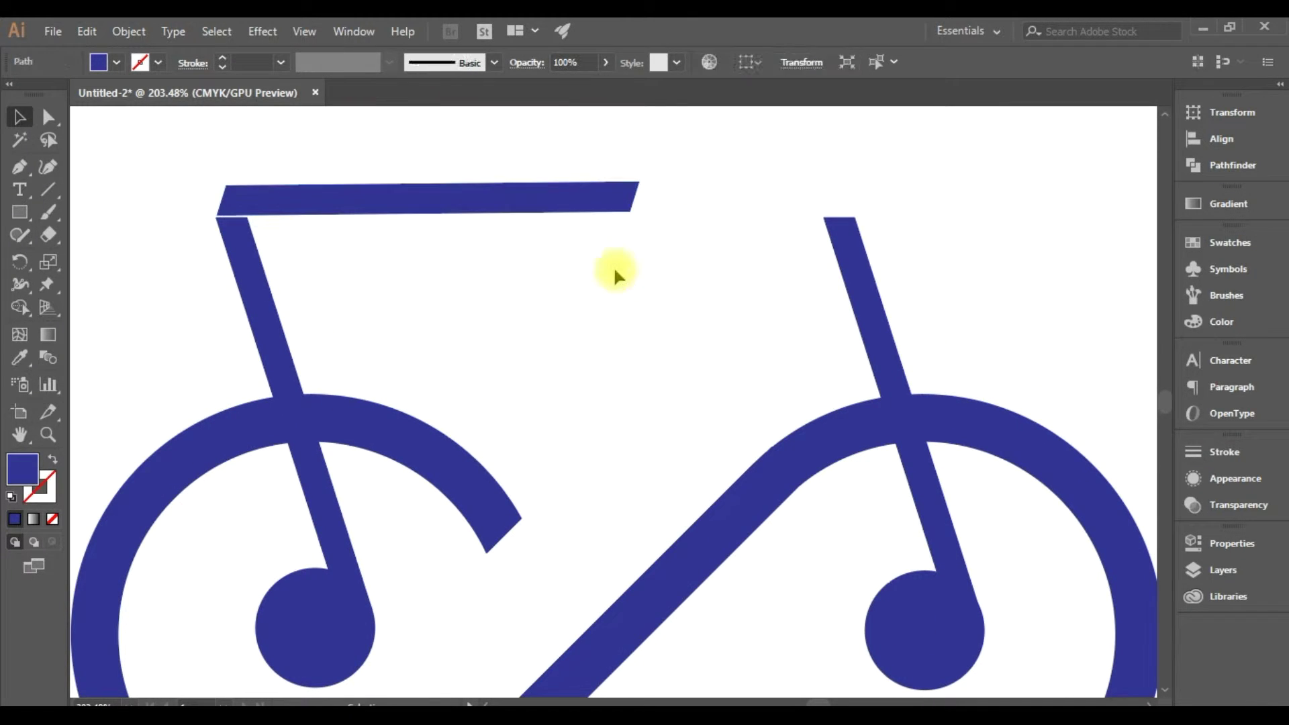
pyautogui.scroll(5, 717, 282)
pyautogui.moveTo(717, 282); pyautogui.dragTo(663, 312)
pyautogui.scroll(-3, 823, 296)
pyautogui.scroll(-2, 840, 282)
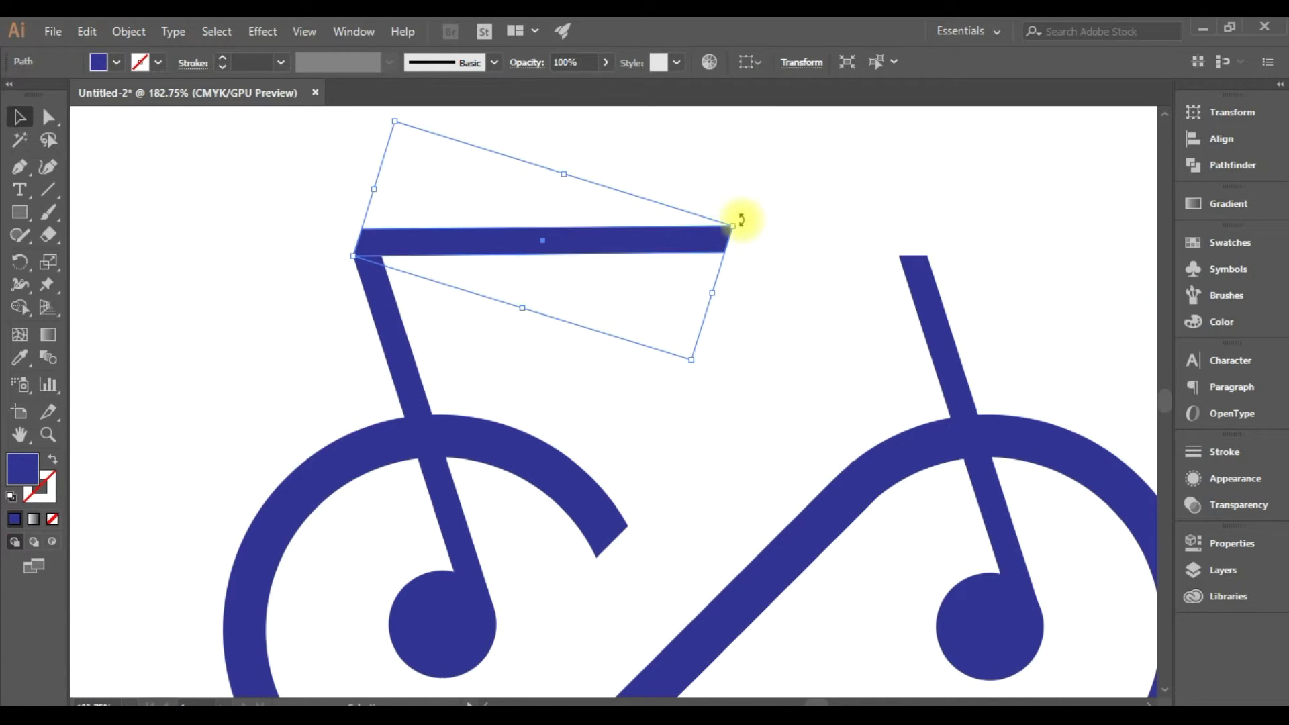
pyautogui.moveTo(752, 220); pyautogui.dragTo(939, 216)
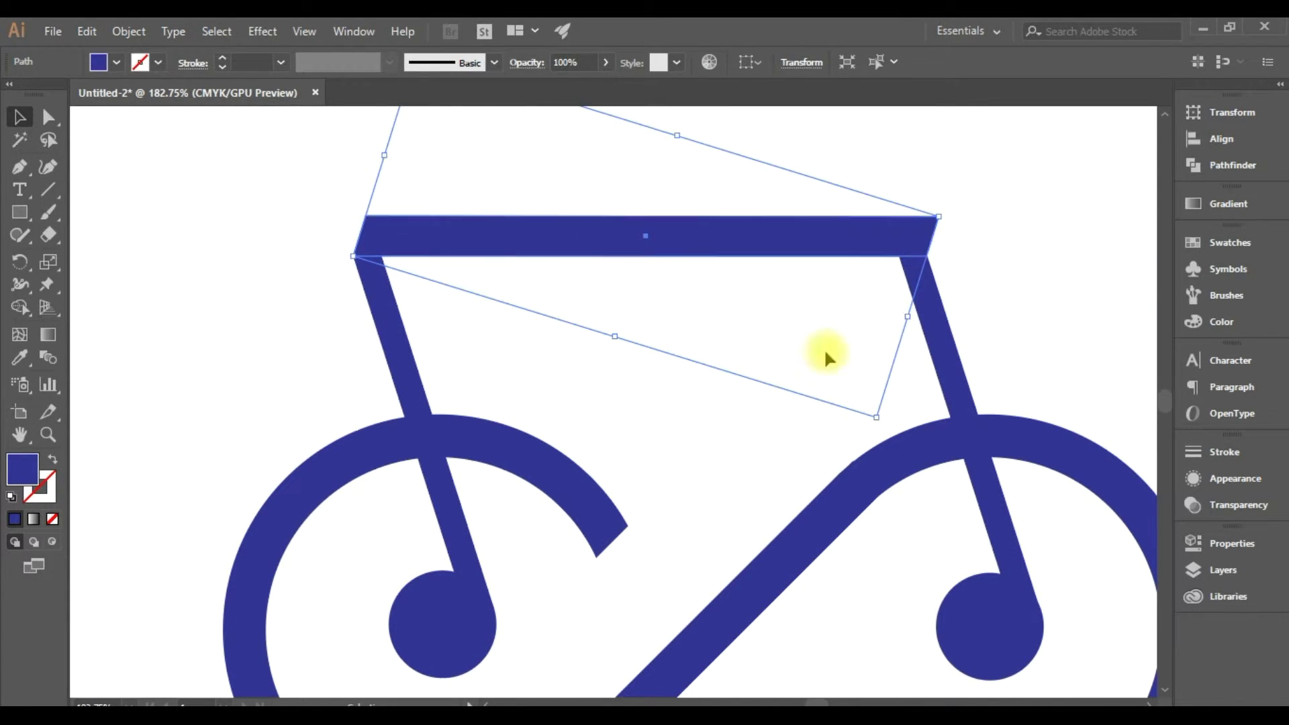
pyautogui.moveTo(873, 417); pyautogui.dragTo(719, 369)
pyautogui.press('Delete')
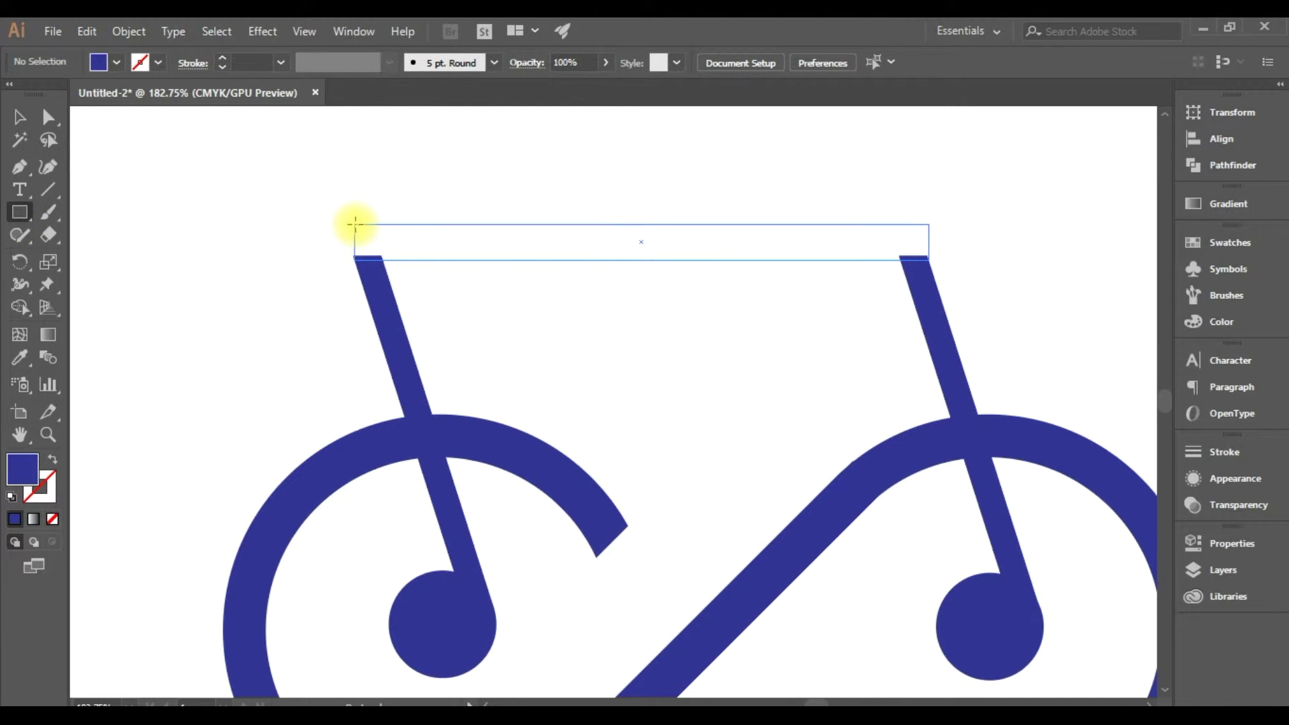
# - Draw a blue bar across both stem tops and select its anchor points
pyautogui.moveTo(354, 224); pyautogui.dragTo(353, 222)
pyautogui.click(48, 117)
pyautogui.moveTo(162, 165); pyautogui.dragTo(986, 243)
pyautogui.click(20, 116)
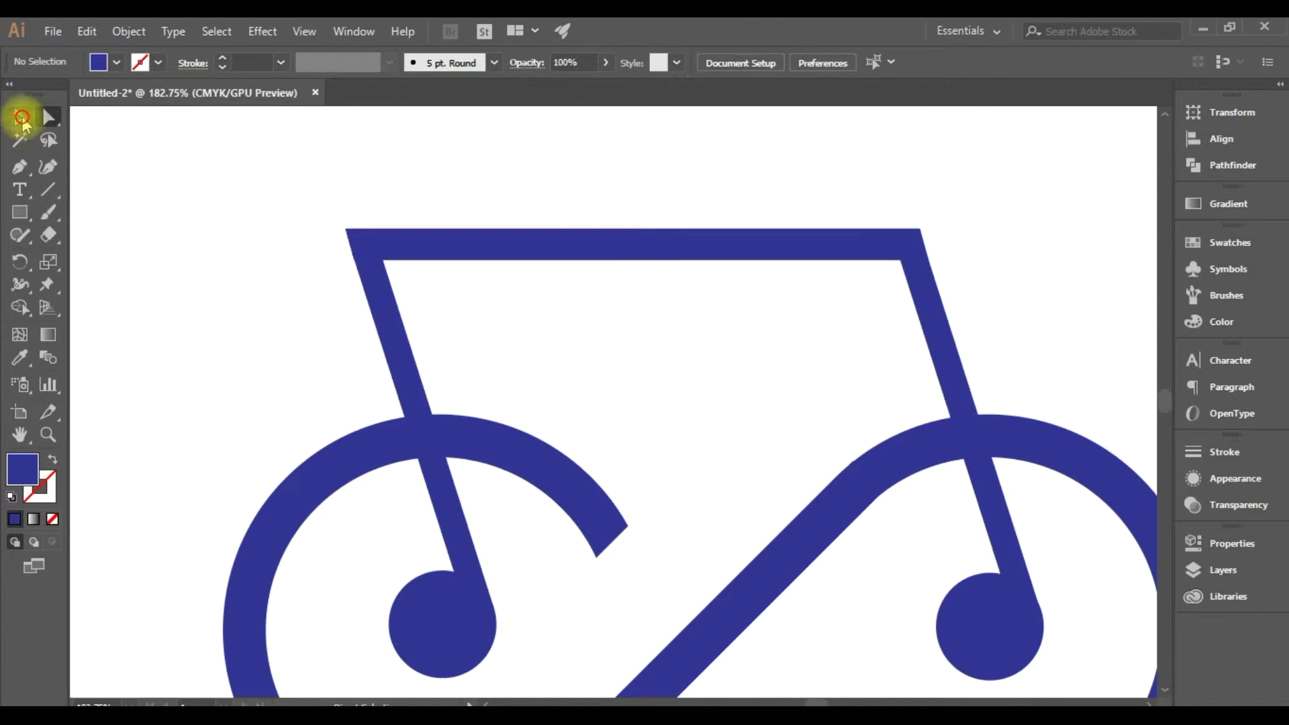
pyautogui.scroll(3, 408, 337)
pyautogui.scroll(4, 403, 316)
# - Shift the top bar's top-left corner right to match the slanted tube, then fit the artboard
pyautogui.moveTo(128, 296); pyautogui.dragTo(124, 296)
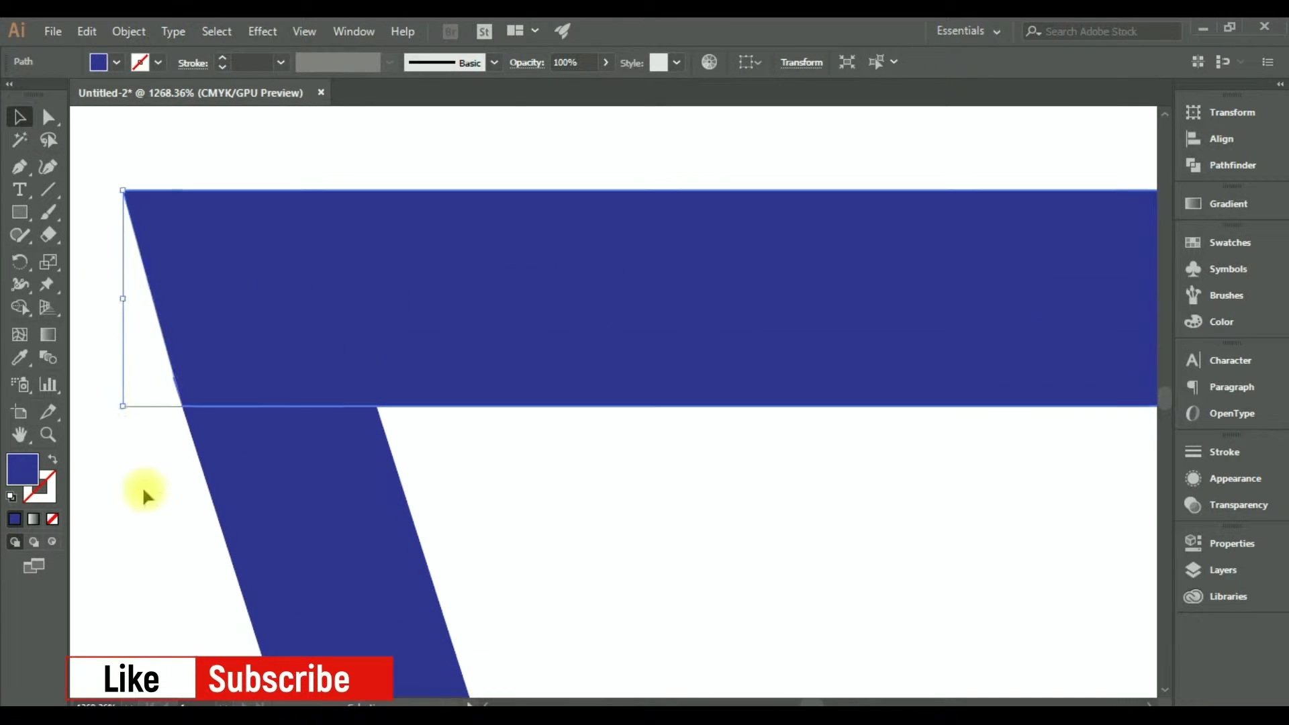
pyautogui.click(127, 298)
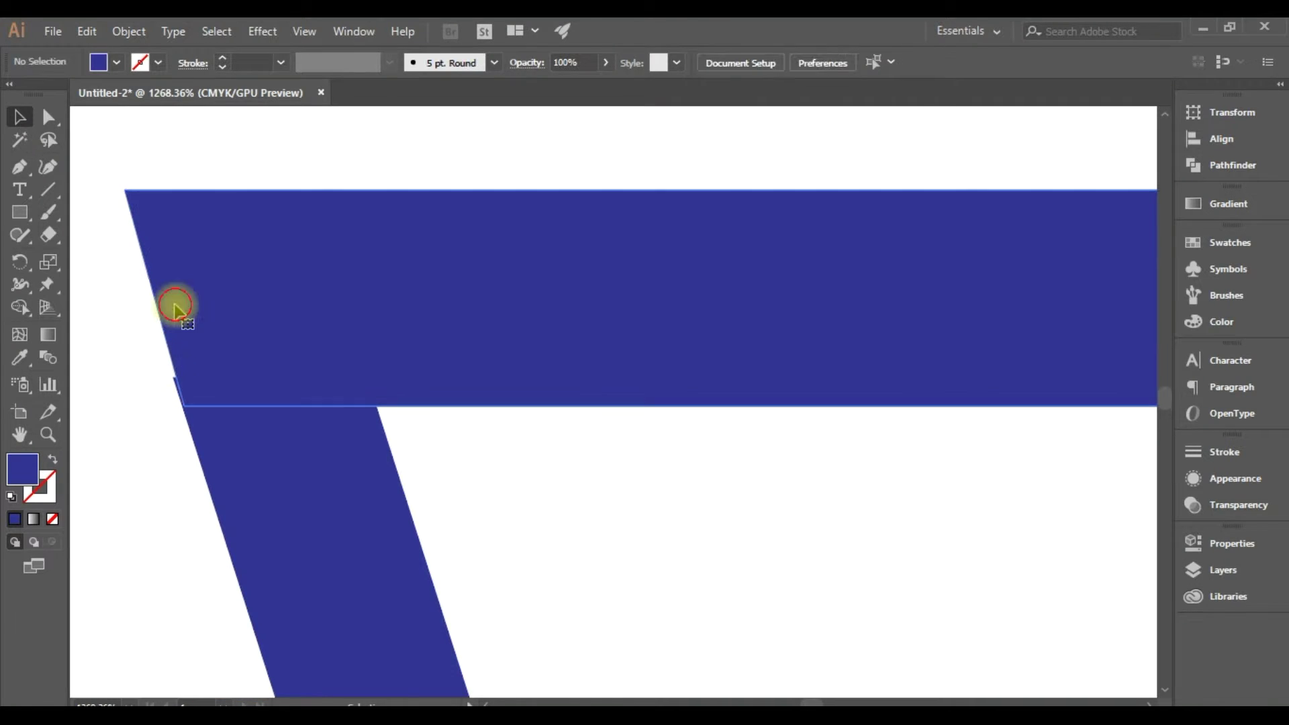
pyautogui.click(47, 117)
pyautogui.click(125, 192)
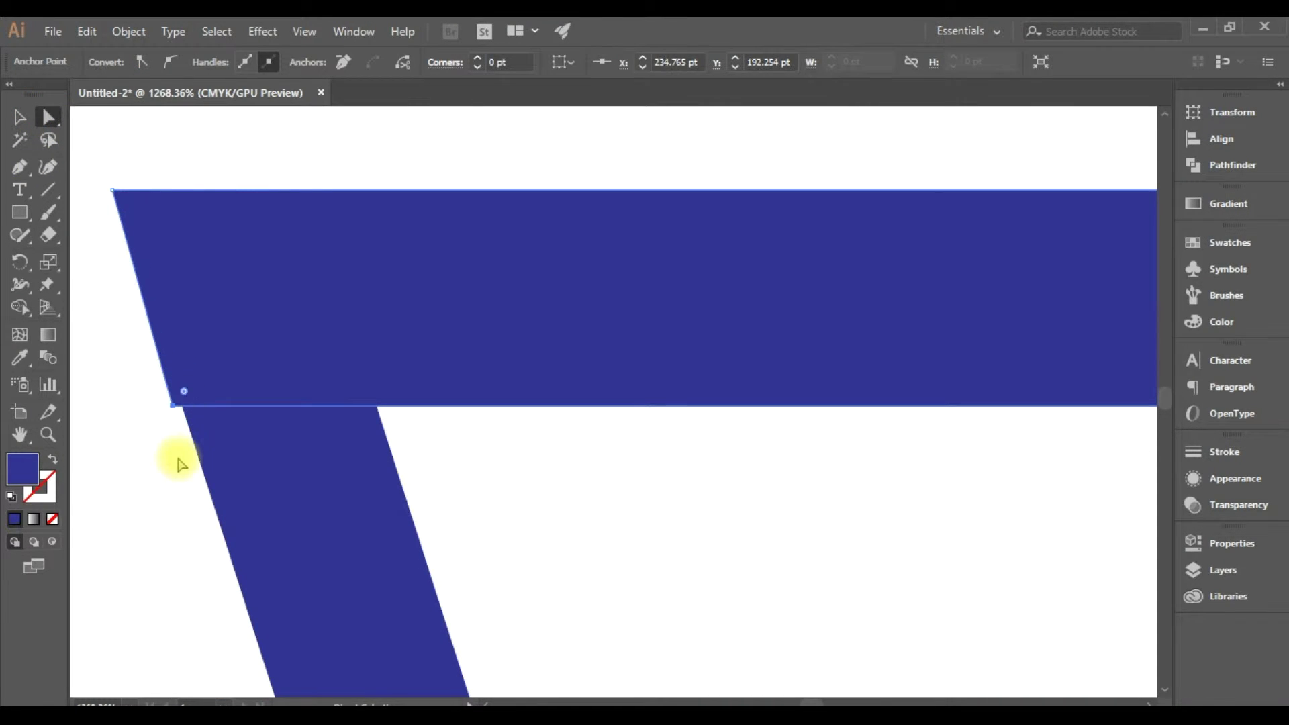
pyautogui.click(20, 117)
pyautogui.click(135, 325)
pyautogui.moveTo(124, 293); pyautogui.dragTo(134, 293)
pyautogui.hotkey('ctrl', '0')
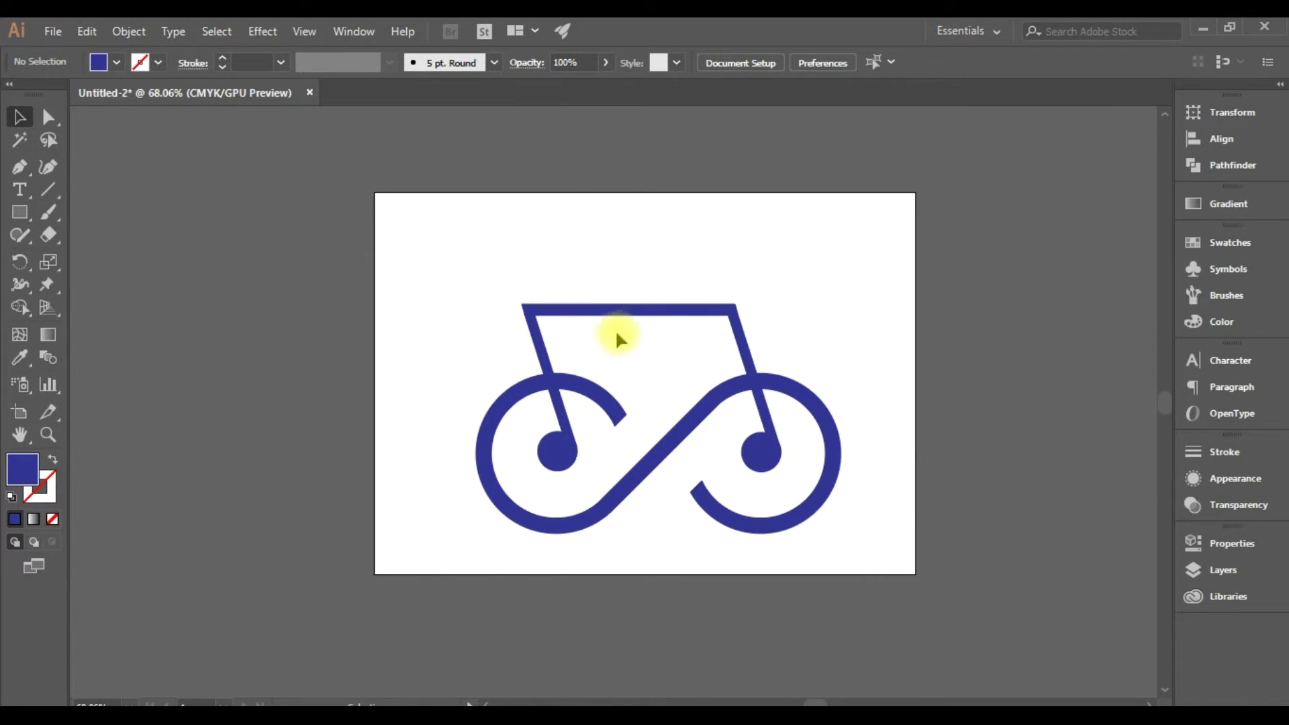
# - Duplicate the top bar above the frame and draw the circles for a ring
pyautogui.scroll(3, 537, 276)
pyautogui.moveTo(504, 317); pyautogui.dragTo(860, 268)
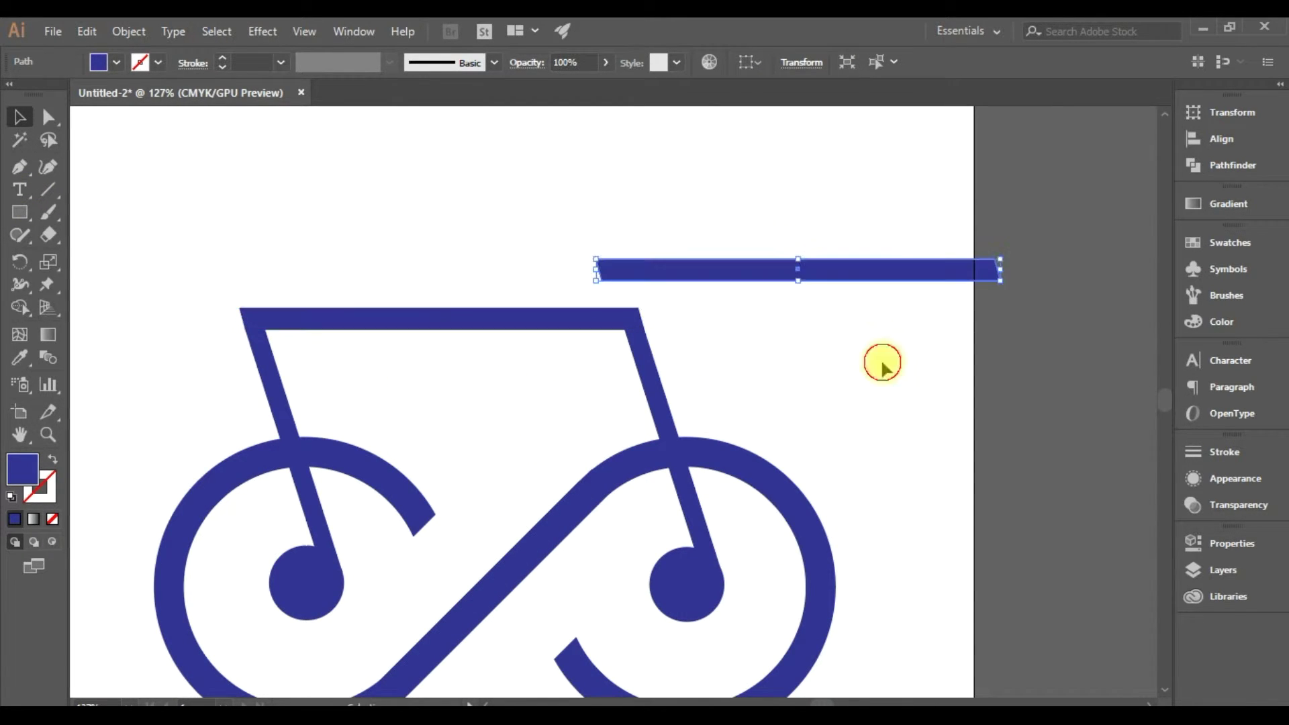
pyautogui.click(882, 364)
pyautogui.moveTo(883, 363); pyautogui.dragTo(765, 414)
pyautogui.moveTo(19, 212); pyautogui.dragTo(86, 253)
pyautogui.moveTo(296, 227)
pyautogui.mouseDown()
pyautogui.moveTo(431, 361)
pyautogui.moveTo(406, 337)
pyautogui.mouseUp()
pyautogui.click(709, 406)
pyautogui.press('v')
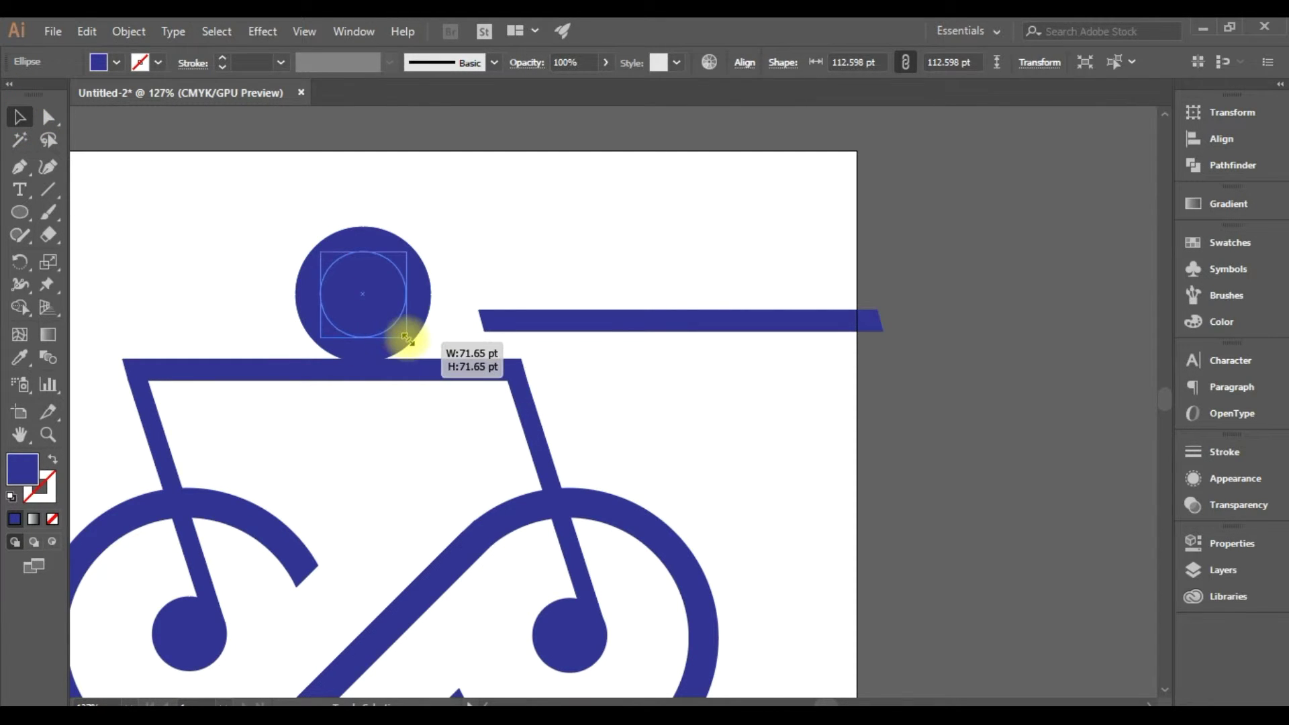
# - Cut the inner circle out with Minus Front and move the ring onto the copied bar
pyautogui.click(1209, 167)
pyautogui.click(1008, 152)
pyautogui.click(654, 216)
pyautogui.moveTo(375, 239); pyautogui.dragTo(690, 332)
pyautogui.scroll(5, 690, 332)
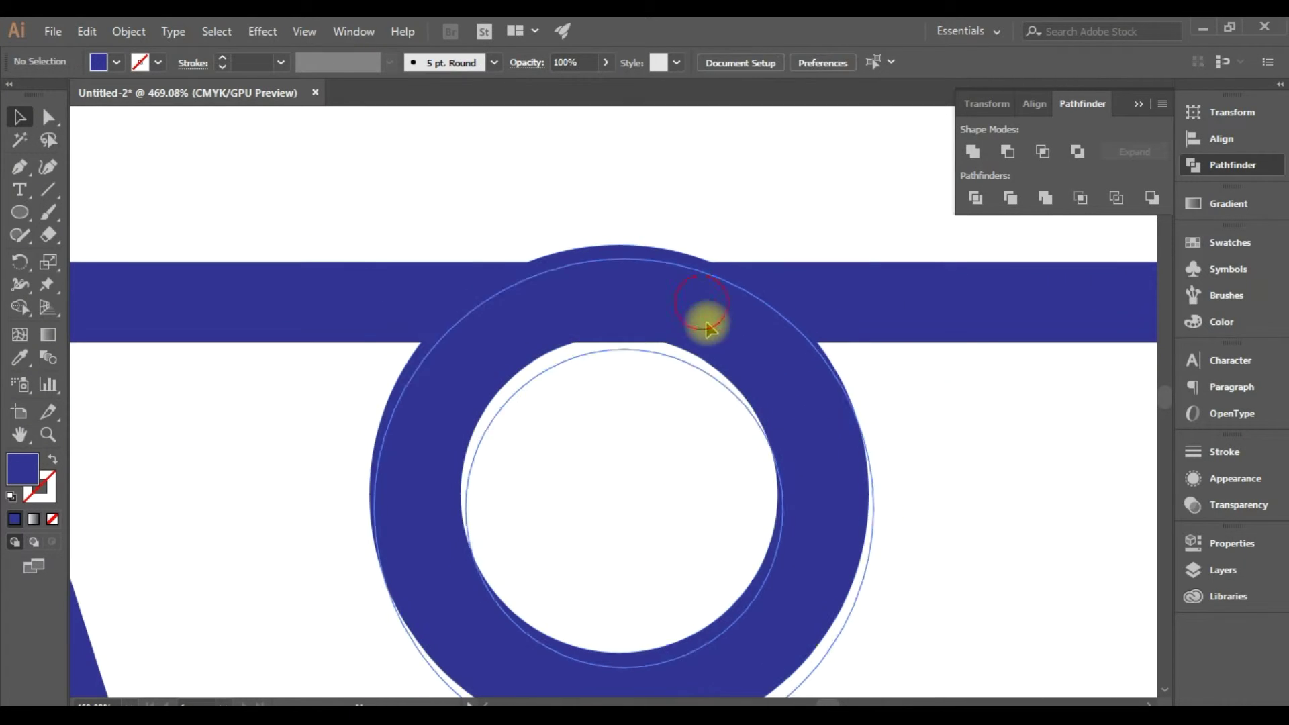
pyautogui.keyDown('shift'); pyautogui.click(300, 275); pyautogui.keyUp('shift')
pyautogui.click(870, 161)
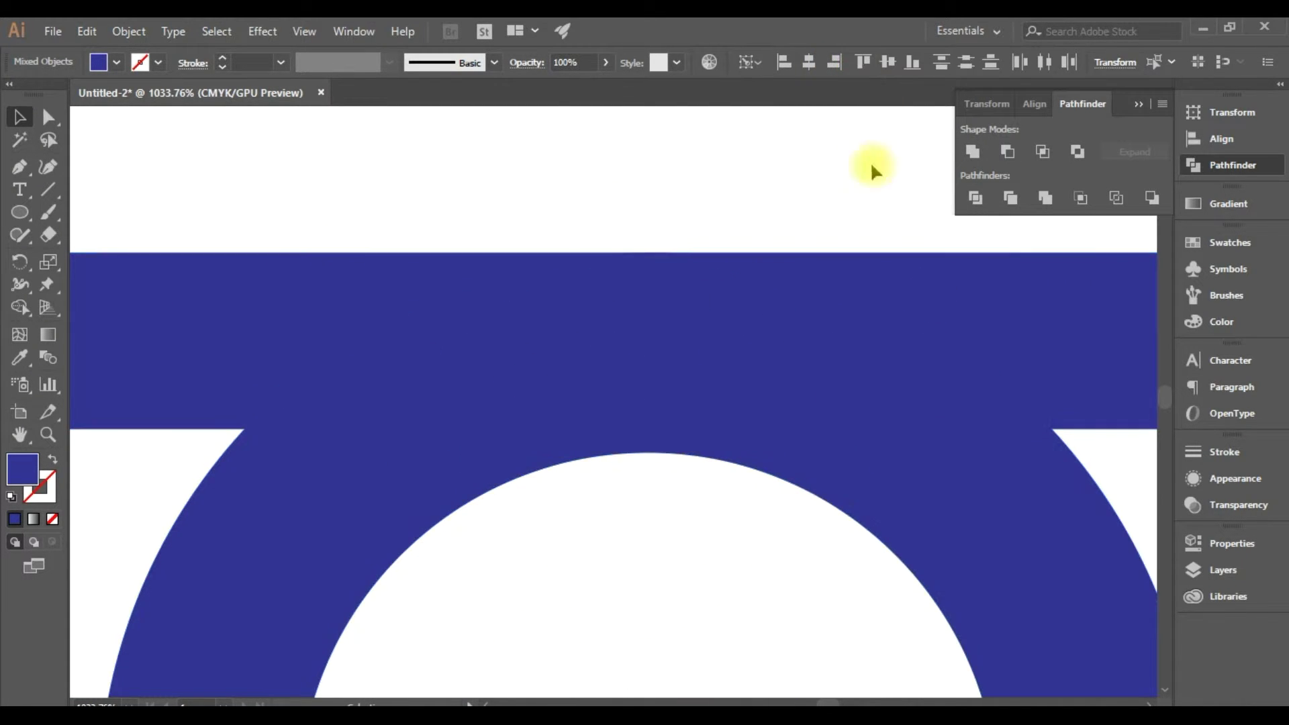
# - Shrink the ring to its final small size on the bar's right end
pyautogui.scroll(-3, 734, 469)
pyautogui.scroll(-1, 745, 476)
pyautogui.click(744, 477)
pyautogui.moveTo(806, 676); pyautogui.dragTo(747, 628)
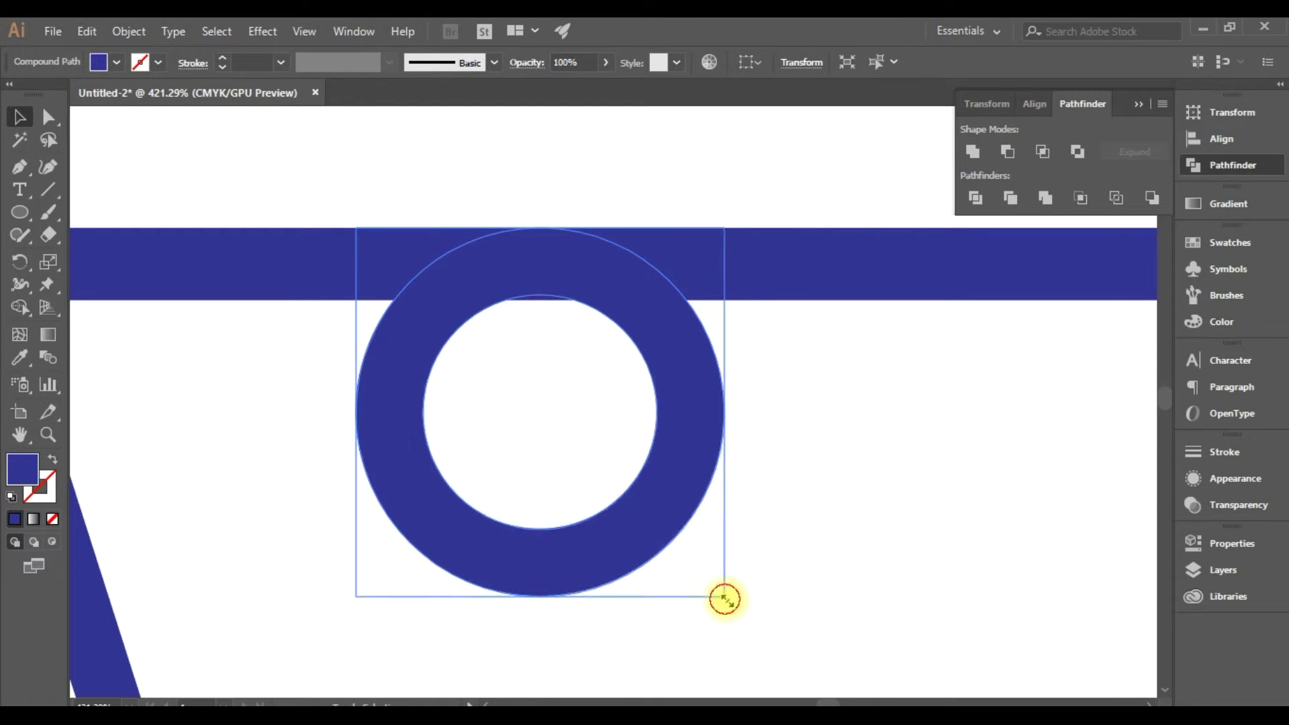
pyautogui.moveTo(747, 628)
pyautogui.mouseDown()
pyautogui.moveTo(774, 622)
pyautogui.moveTo(747, 619)
pyautogui.mouseUp()
pyautogui.click(1139, 104)
pyautogui.scroll(-3, 567, 403)
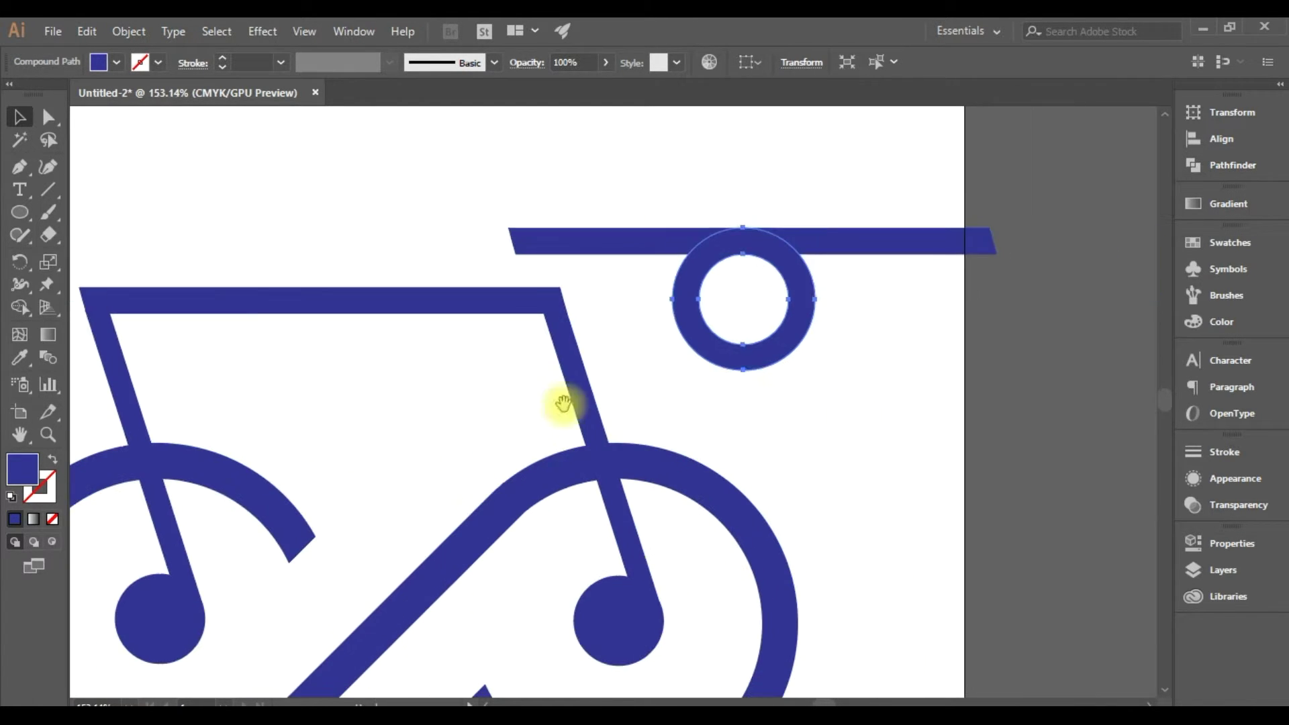
# - Remove the bar end overhanging the ring and delete the leftover sliver with Shape Builder
pyautogui.keyDown('shift'); pyautogui.click(538, 242); pyautogui.keyUp('shift')
pyautogui.keyDown('alt'); pyautogui.click(829, 232); pyautogui.keyUp('alt')
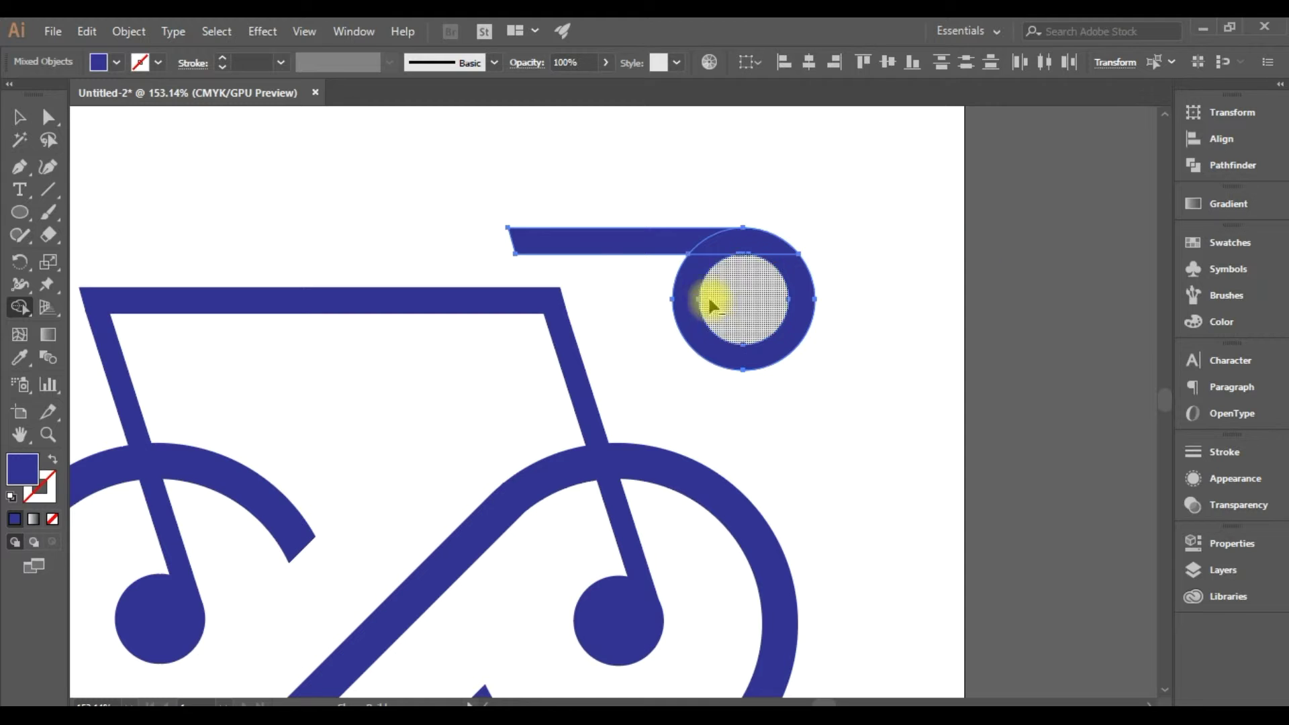
pyautogui.scroll(5, 752, 268)
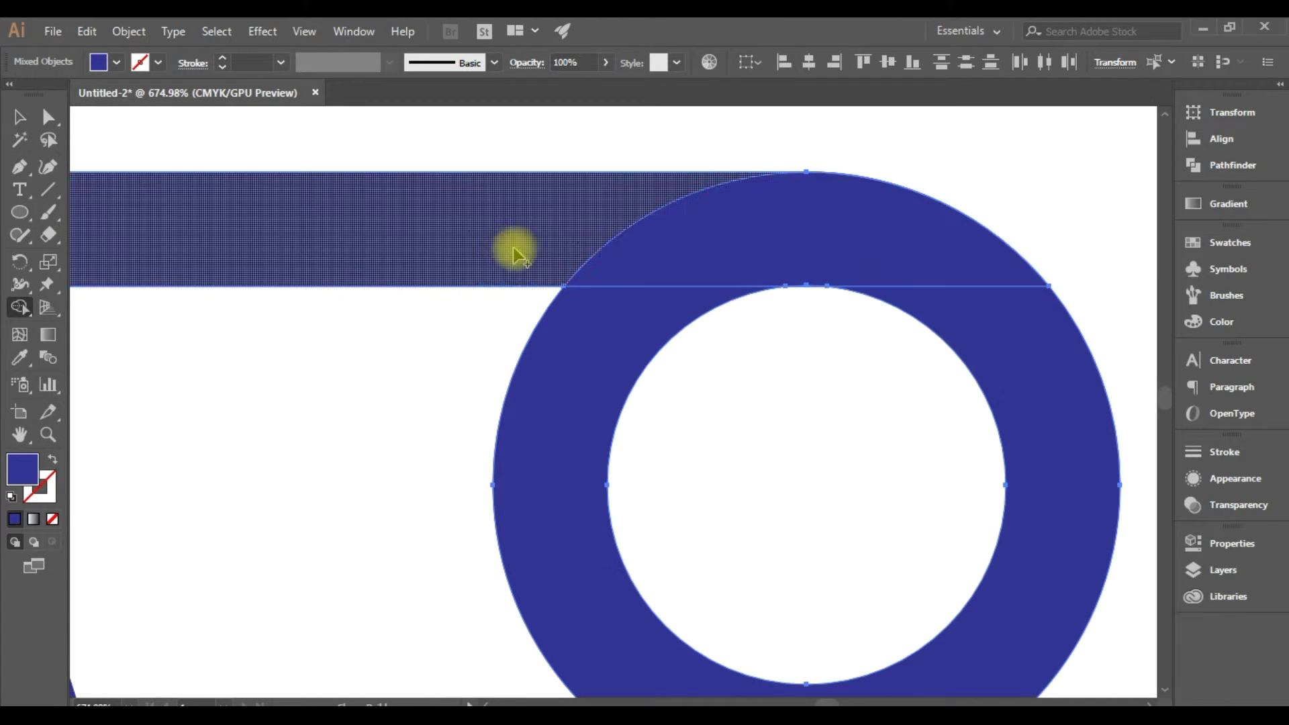
pyautogui.moveTo(575, 411); pyautogui.dragTo(1015, 176)
pyautogui.press('Delete')
pyautogui.scroll(-5, 477, 268)
pyautogui.click(20, 222)
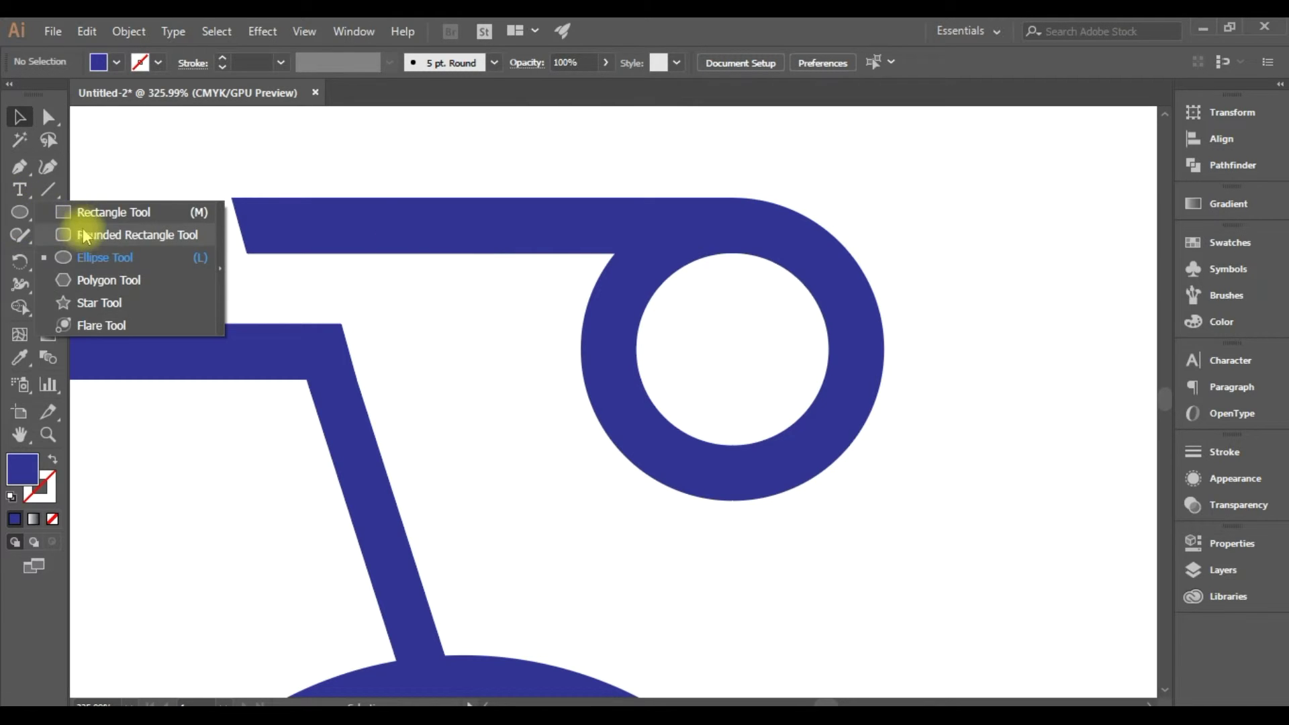
# - Cut the ring open into a hook by subtracting a rectangle with Minus Front
pyautogui.click(79, 216)
pyautogui.moveTo(699, 477)
pyautogui.mouseDown()
pyautogui.moveTo(703, 549)
pyautogui.moveTo(732, 551)
pyautogui.mouseUp()
pyautogui.scroll(5, 976, 556)
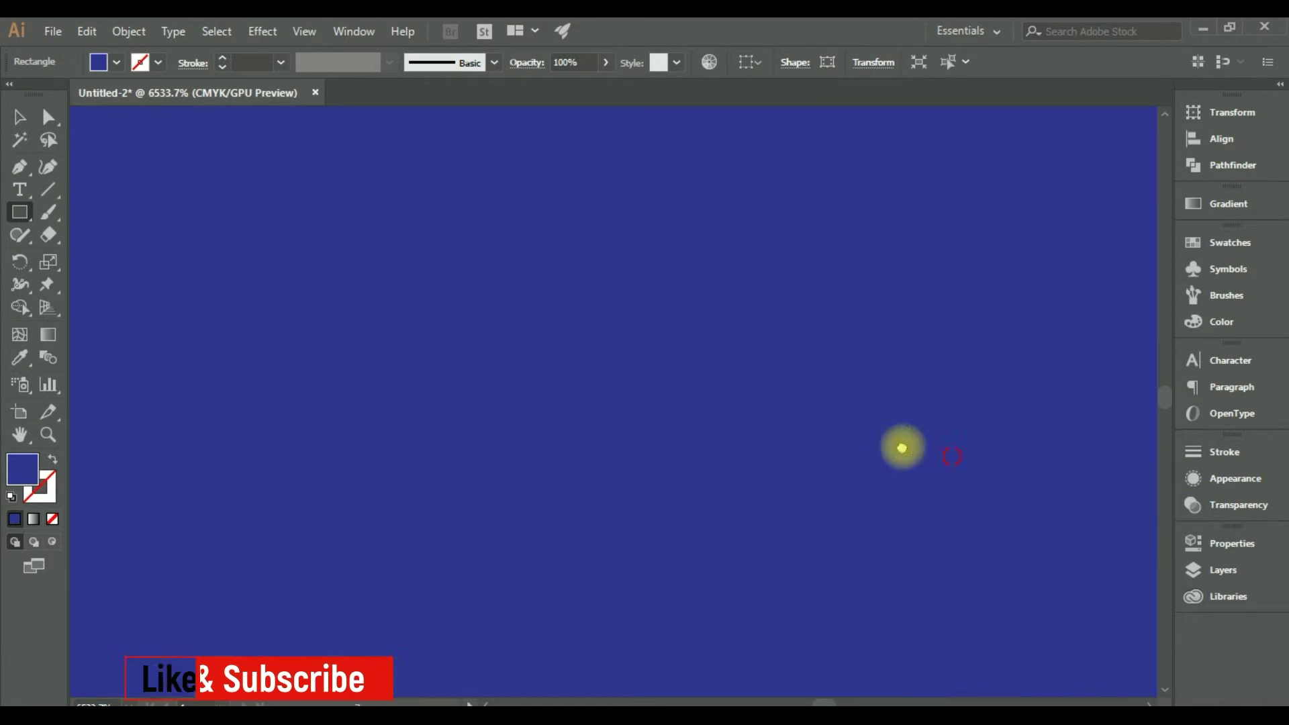
pyautogui.scroll(-3, 769, 467)
pyautogui.scroll(4, 769, 466)
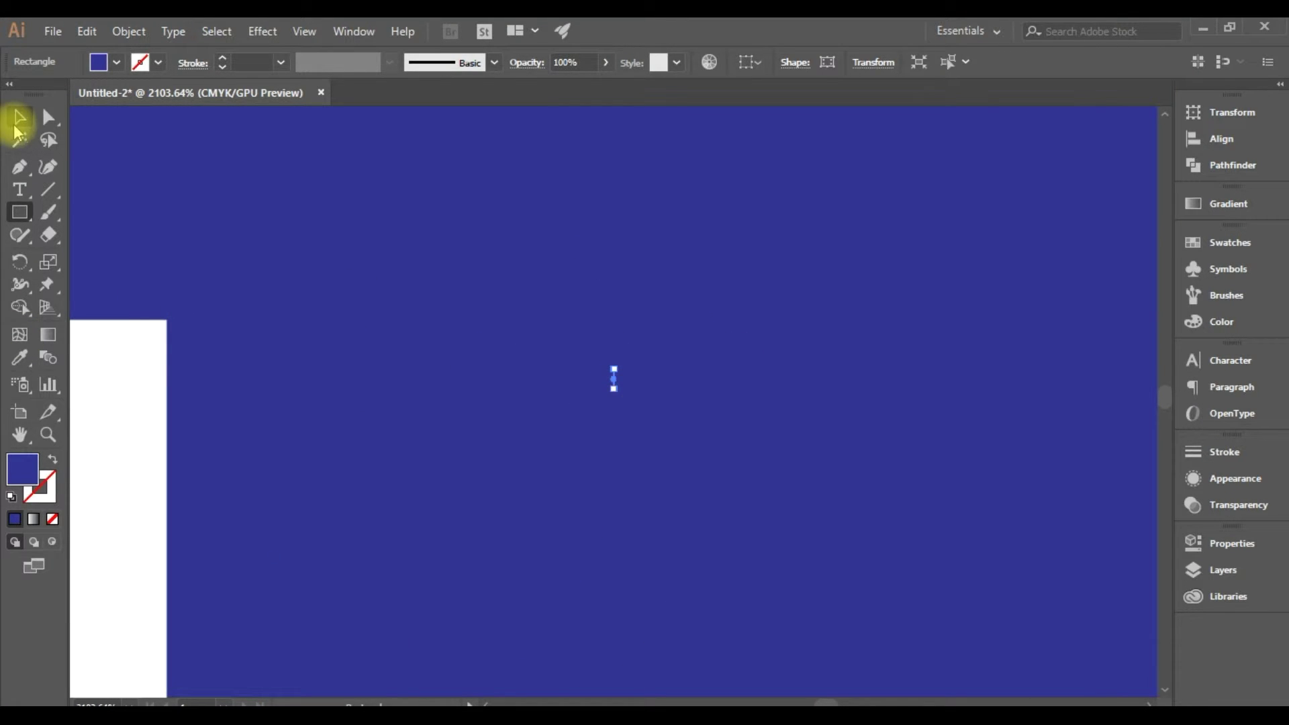
pyautogui.scroll(-5, 158, 423)
pyautogui.click(523, 428)
pyautogui.click(1222, 164)
pyautogui.click(1008, 152)
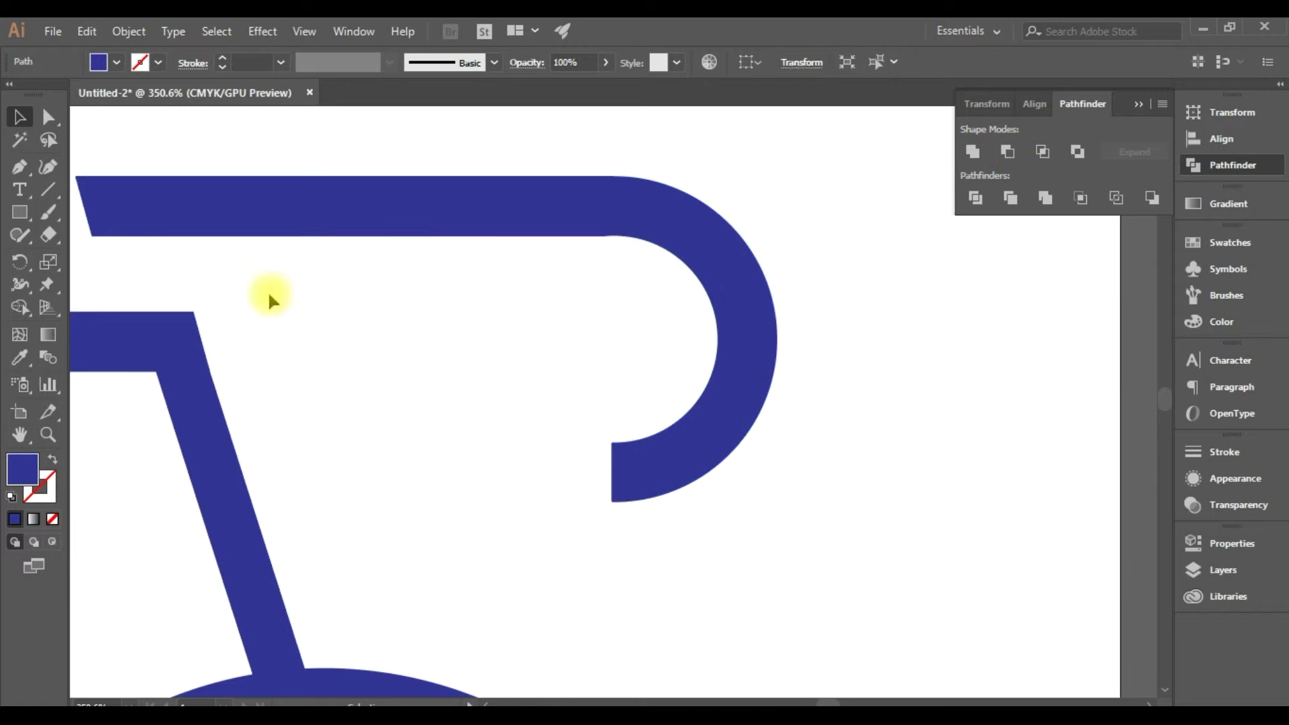
# - Nudge the hook's inner end point left and shorten the handlebar's left end
pyautogui.press('a')
pyautogui.click(269, 200)
pyautogui.click(612, 442)
pyautogui.moveTo(574, 417); pyautogui.dragTo(631, 448)
pyautogui.press('Left')
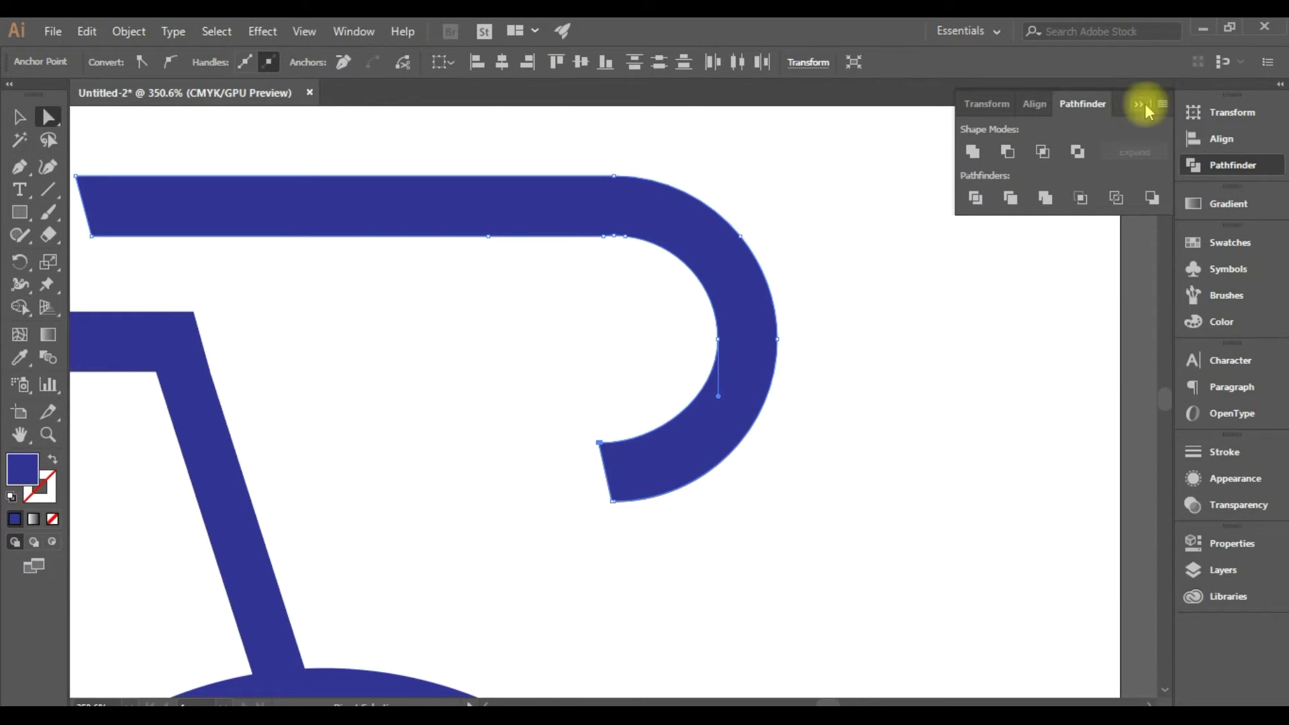
pyautogui.click(1147, 111)
pyautogui.moveTo(134, 151); pyautogui.dragTo(285, 250)
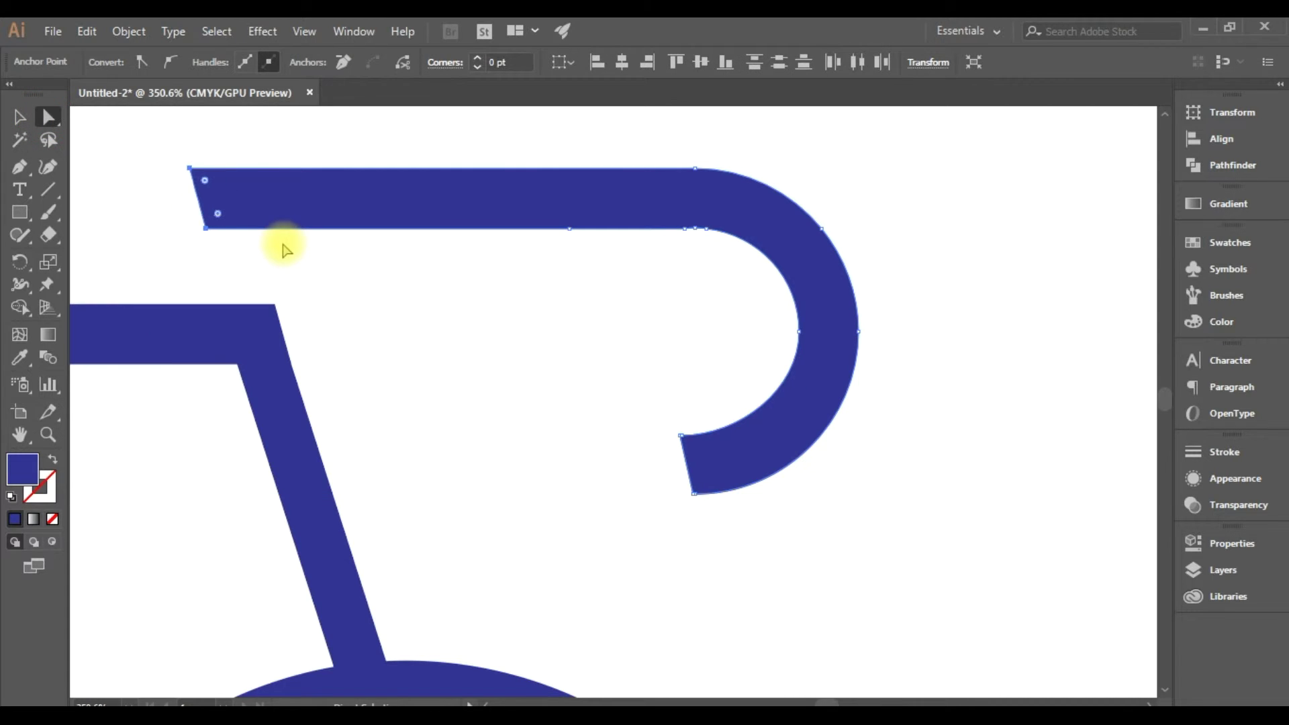
pyautogui.press('v')
pyautogui.hotkey('ctrl', 'shift', 'a')
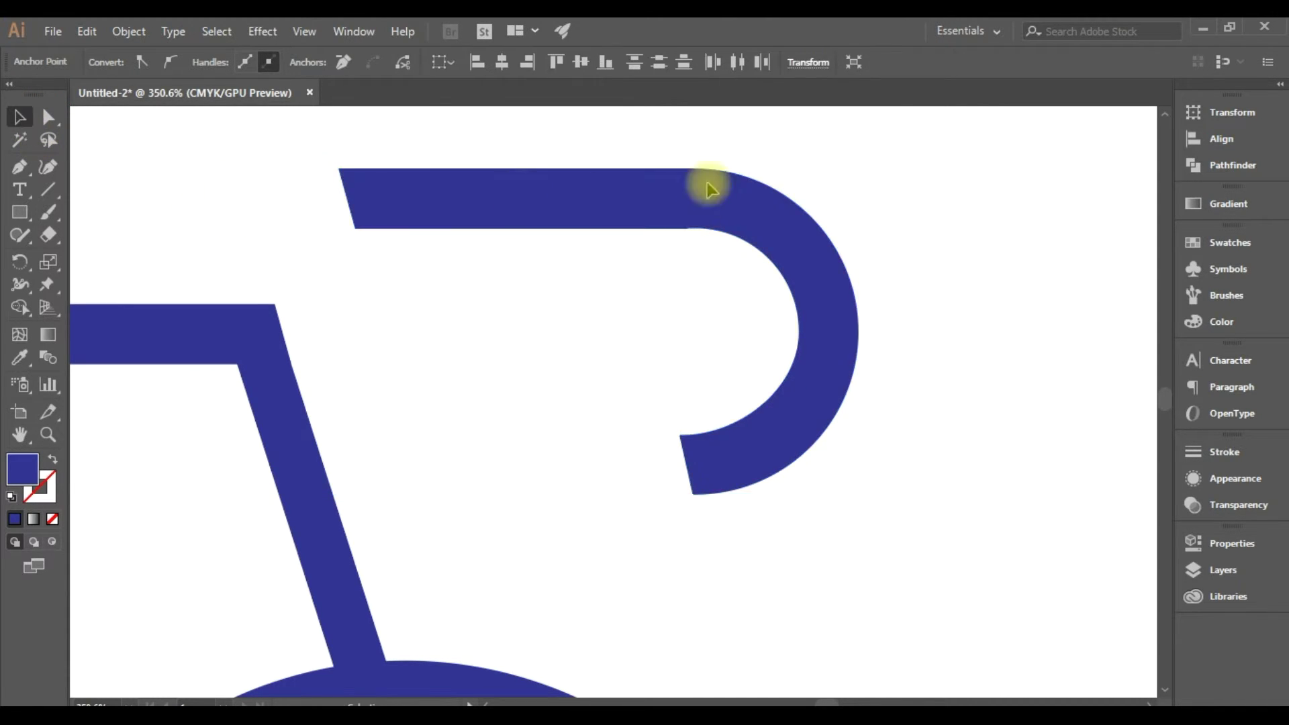
pyautogui.hotkey('ctrl', '0')
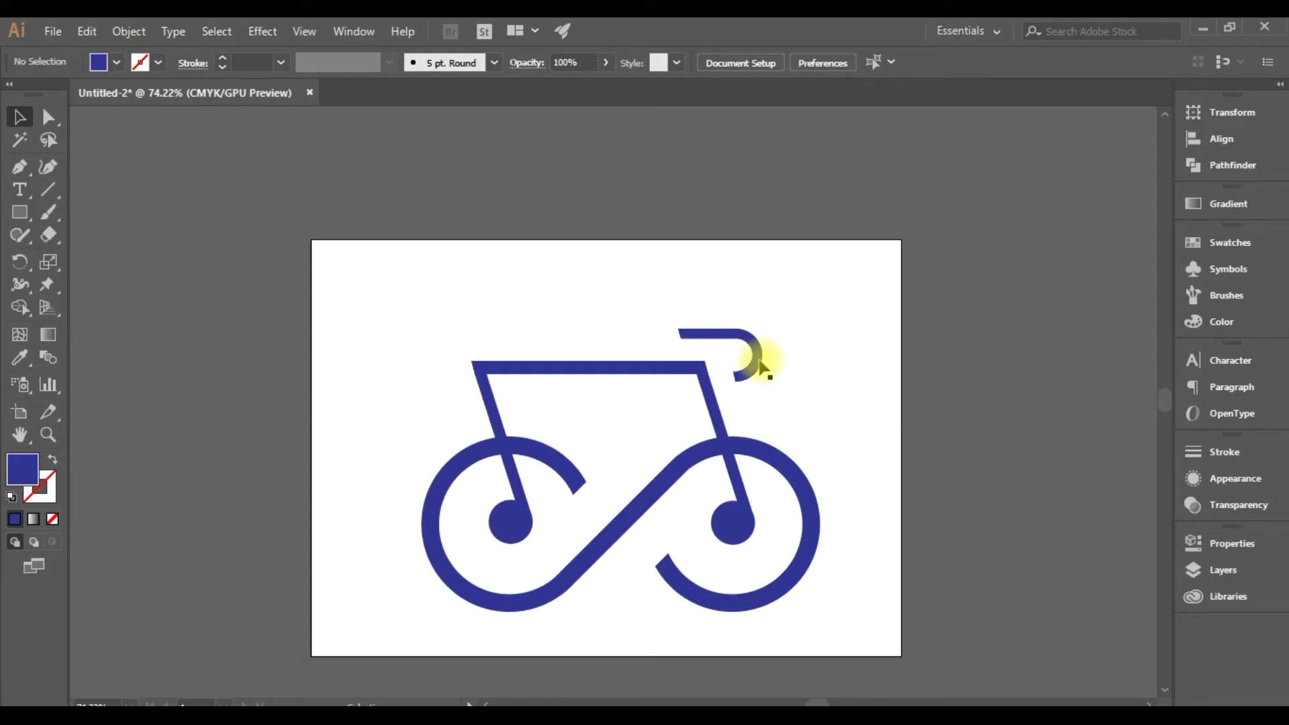
# - Draw a thin rectangle and position it across the bicycle's fork tube
pyautogui.click(893, 421)
pyautogui.click(636, 437)
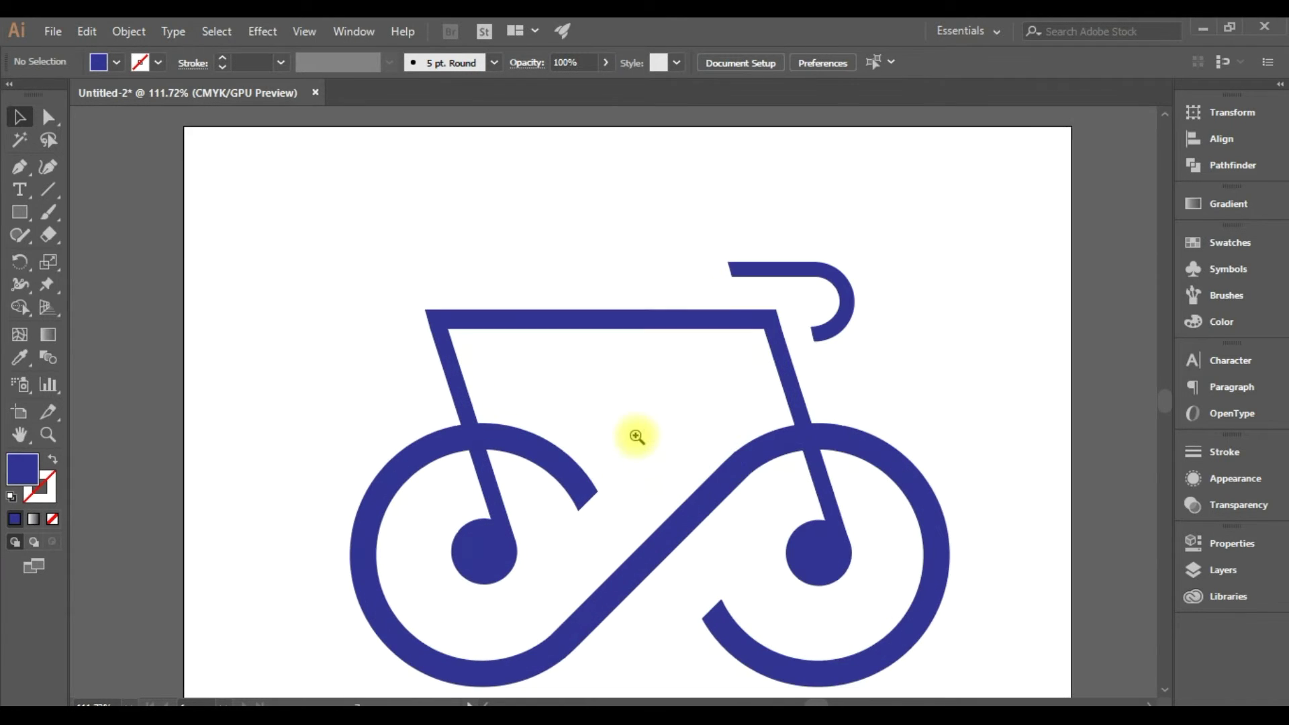
pyautogui.moveTo(15, 228); pyautogui.dragTo(73, 211)
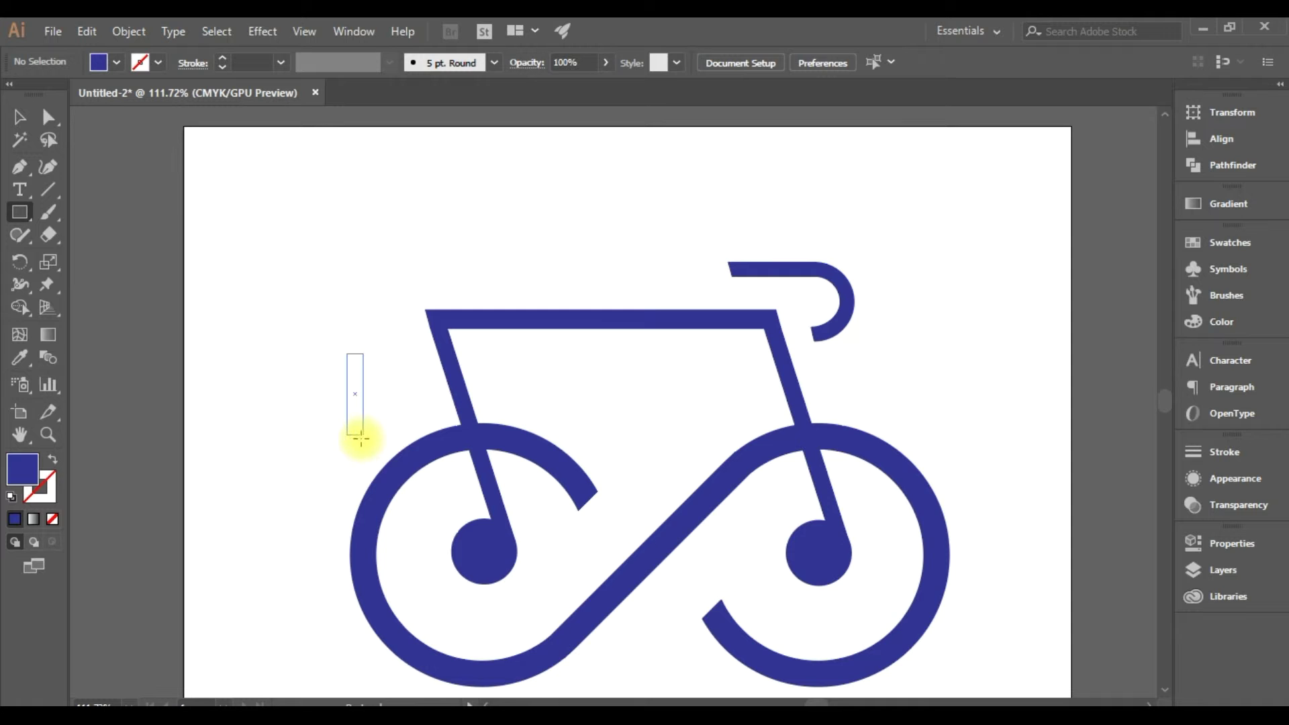
pyautogui.moveTo(365, 452); pyautogui.dragTo(365, 449)
pyautogui.press('v')
pyautogui.scroll(3, 189, 325)
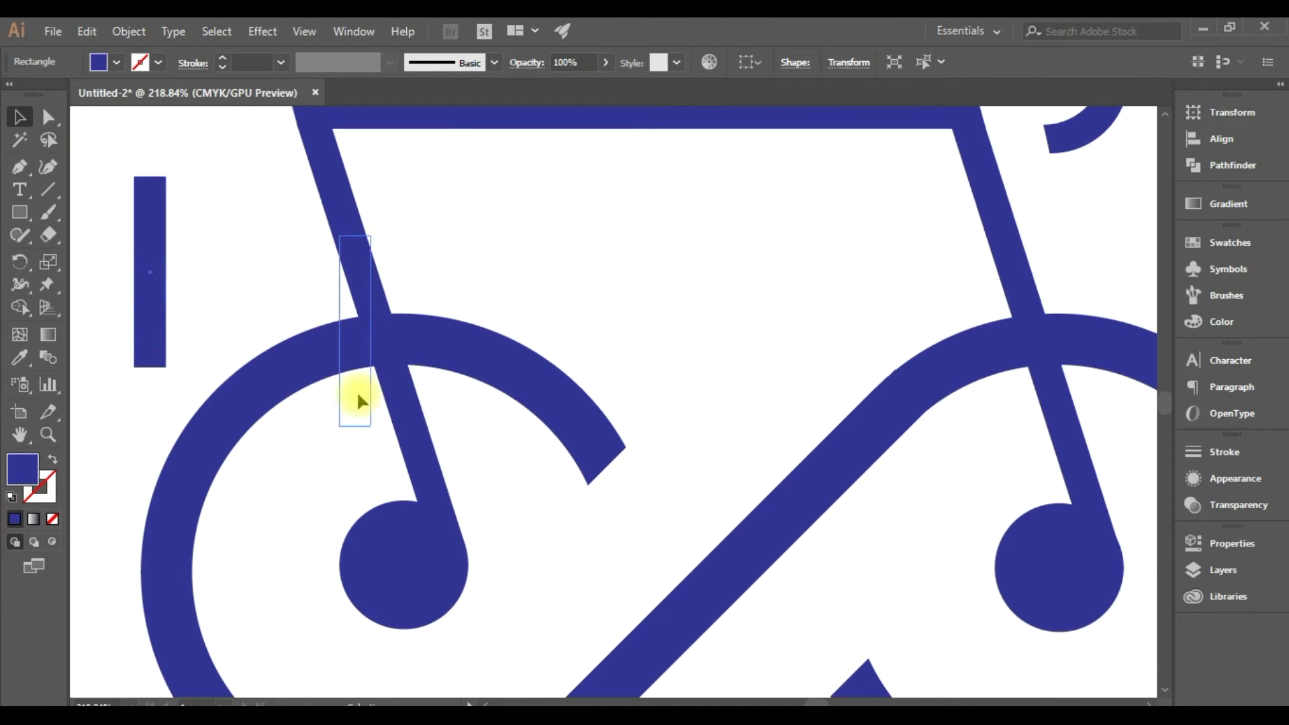
pyautogui.moveTo(359, 401); pyautogui.dragTo(374, 433)
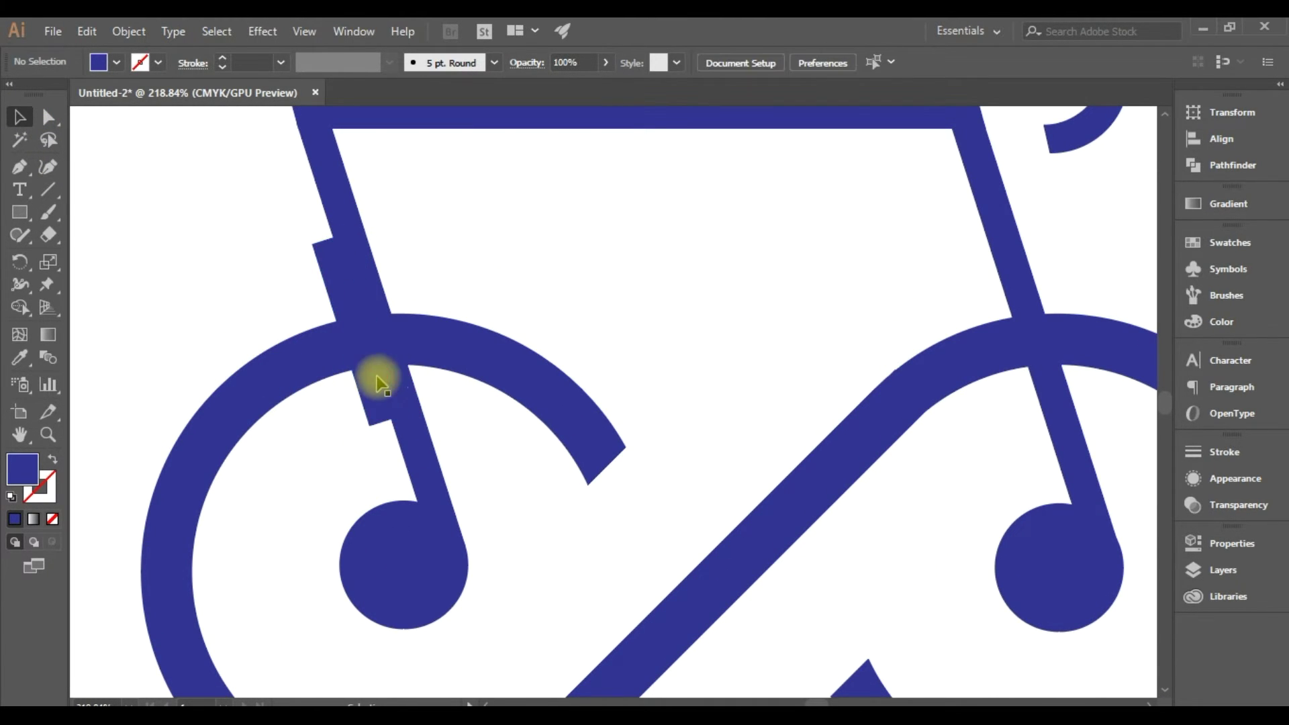
# - Check the strip placement up close, then select all bicycle parts
pyautogui.scroll(1, 313, 325)
pyautogui.click(389, 475)
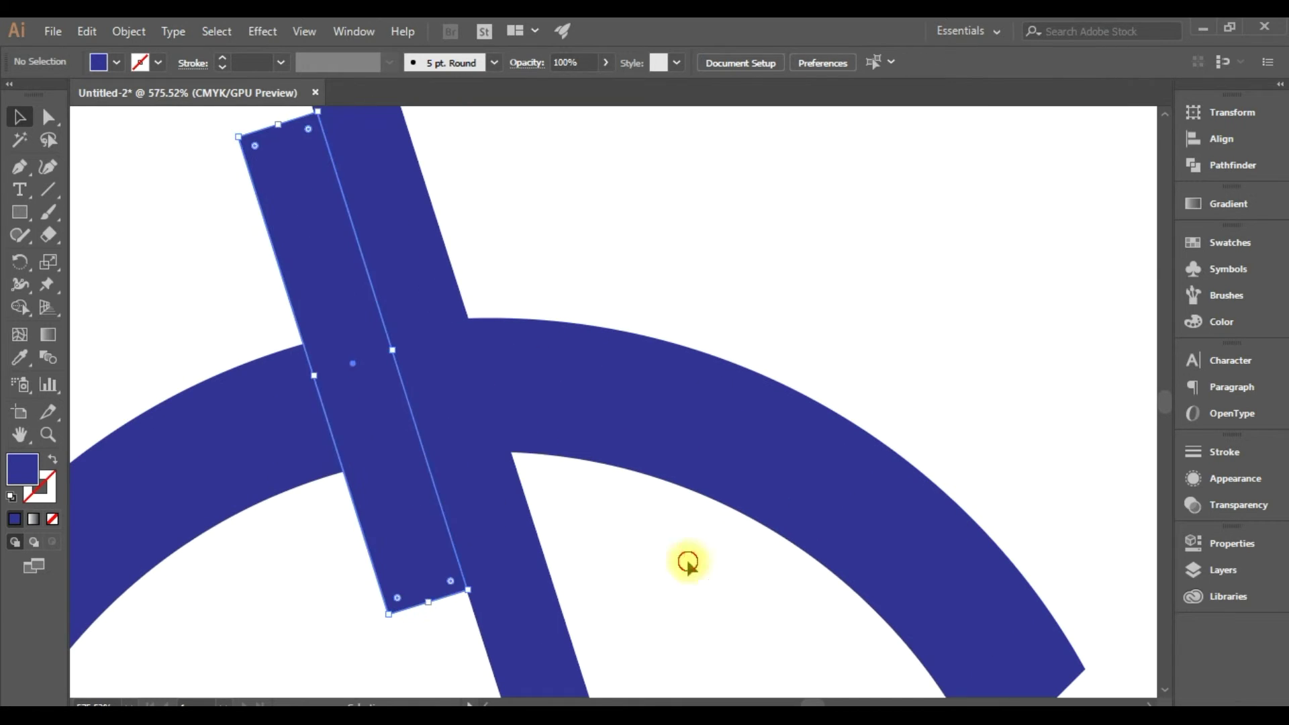
pyautogui.click(685, 561)
pyautogui.scroll(-2, 685, 561)
pyautogui.scroll(-1, 748, 481)
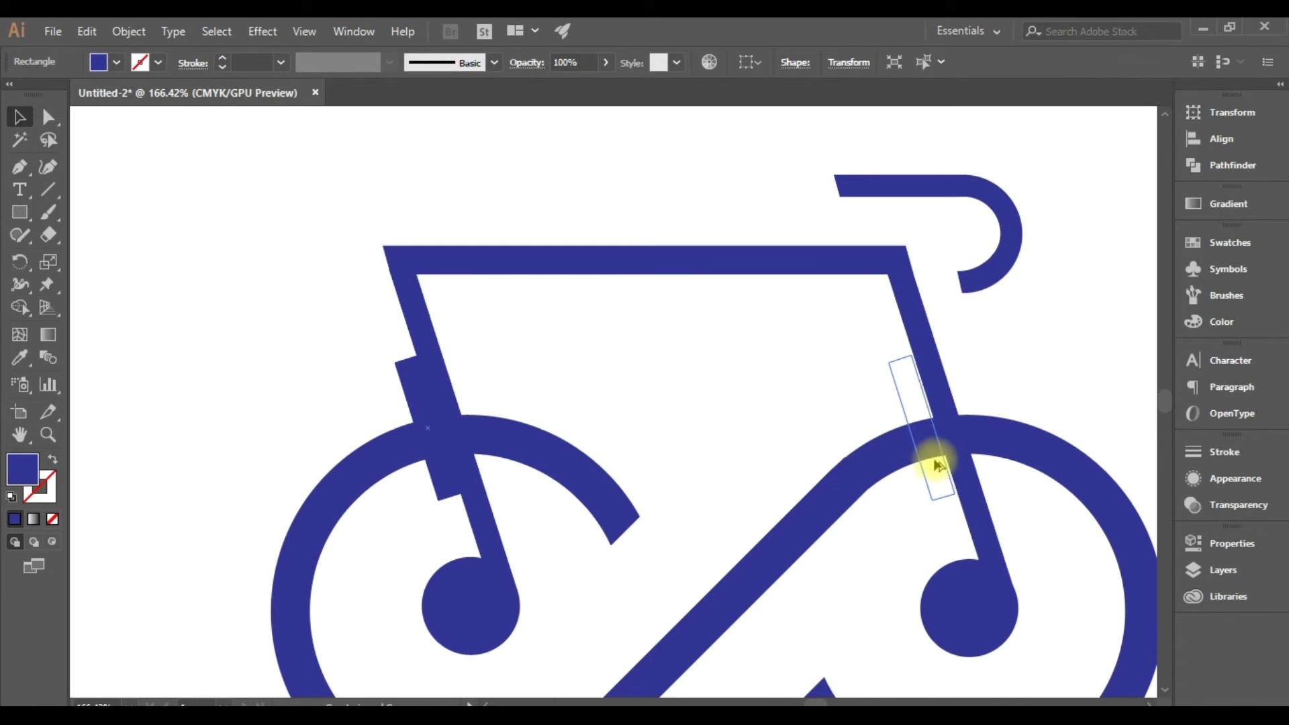
pyautogui.scroll(3, 923, 422)
pyautogui.scroll(3, 748, 374)
pyautogui.scroll(2, 964, 213)
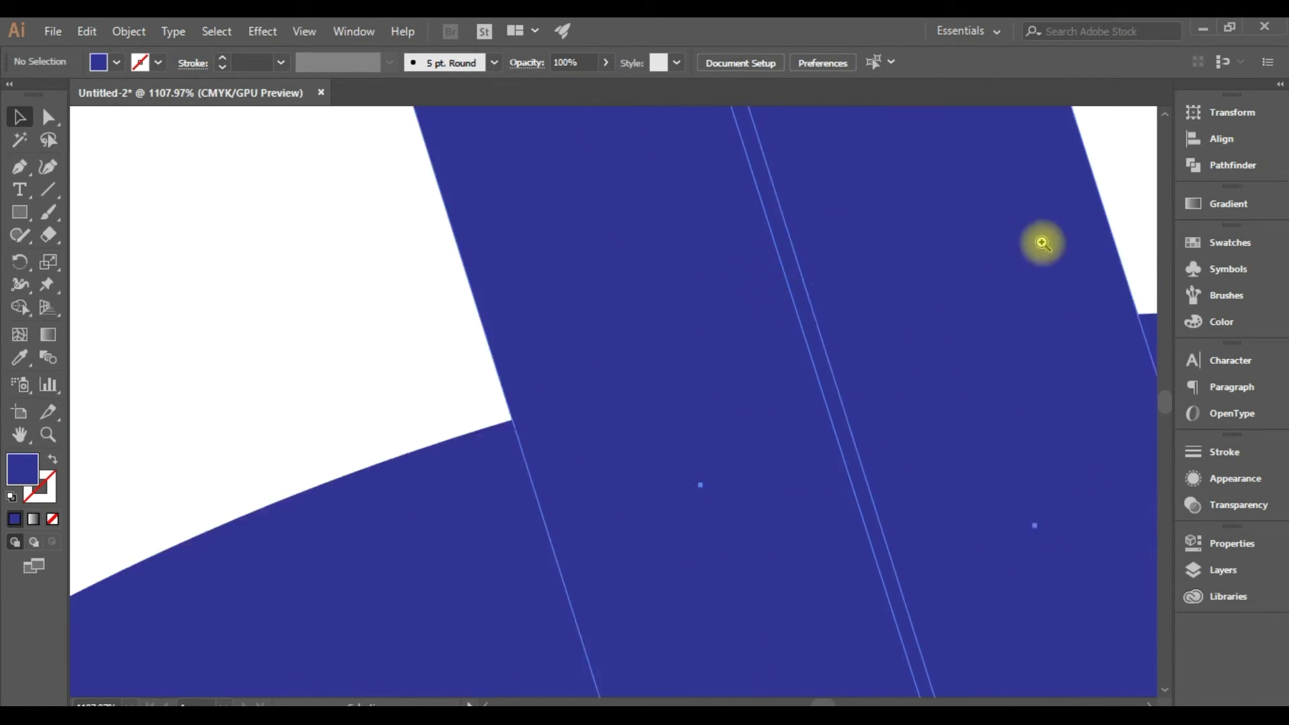
pyautogui.scroll(2, 1036, 242)
pyautogui.scroll(-7, 460, 423)
pyautogui.scroll(-6, 802, 510)
pyautogui.hotkey('ctrl', 'a')
pyautogui.click(20, 307)
pyautogui.scroll(2, 694, 361)
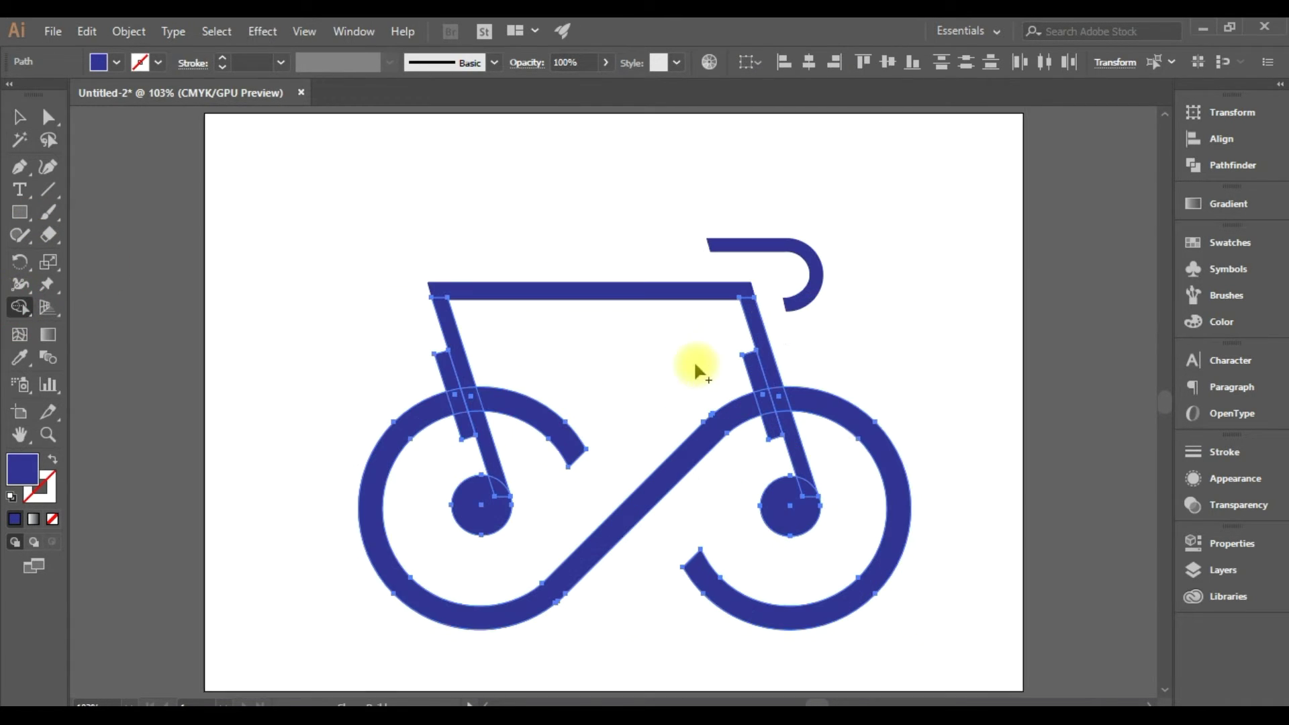
# - Remove the strips on the left and right forks with Shape Builder
pyautogui.keyDown('alt'); pyautogui.click(459, 414); pyautogui.keyUp('alt')
pyautogui.keyDown('alt'); pyautogui.click(774, 418); pyautogui.keyUp('alt')
pyautogui.click(19, 117)
pyautogui.click(216, 302)
pyautogui.scroll(-1, 672, 374)
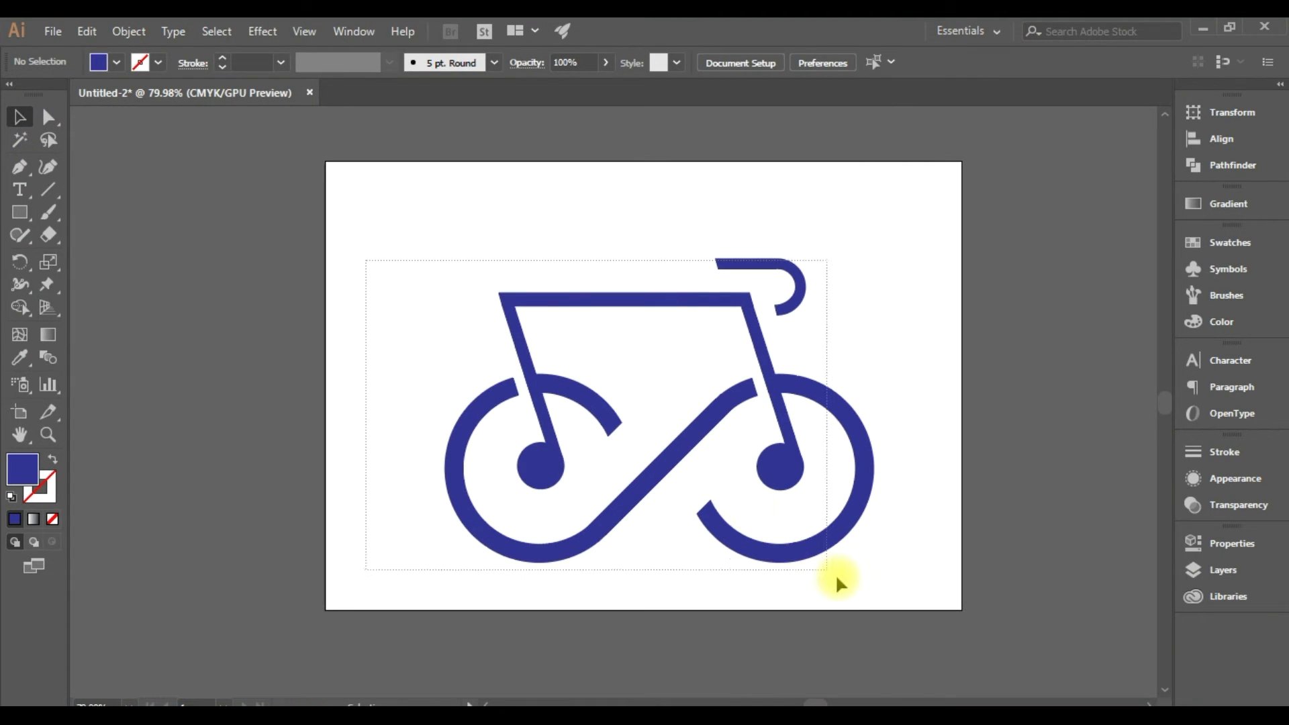
# - Scale the whole bicycle down to a small logo size
pyautogui.hotkey('ctrl', 'a')
pyautogui.moveTo(875, 561); pyautogui.dragTo(726, 459)
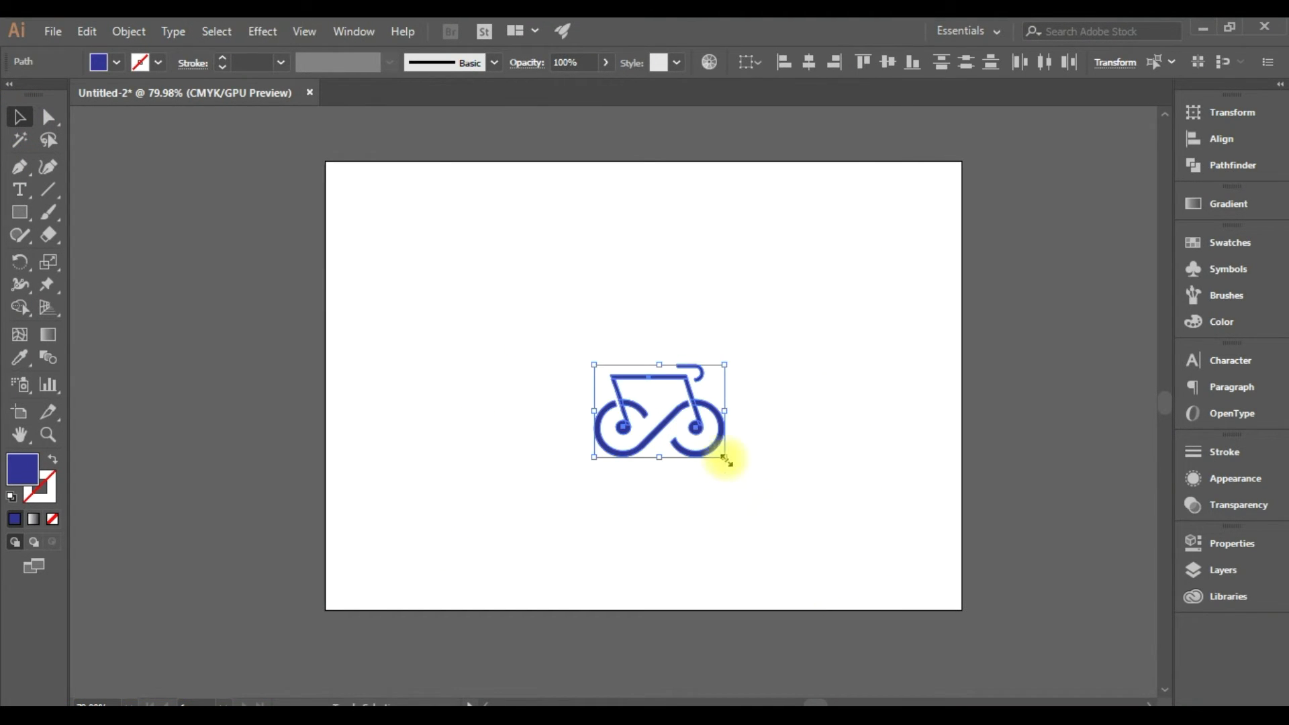
pyautogui.click(747, 511)
pyautogui.scroll(1, 669, 426)
# - Type MUSIC CYCLE below the bicycle, enlarge it, and replace MUSIC with TUNE
pyautogui.press('t')
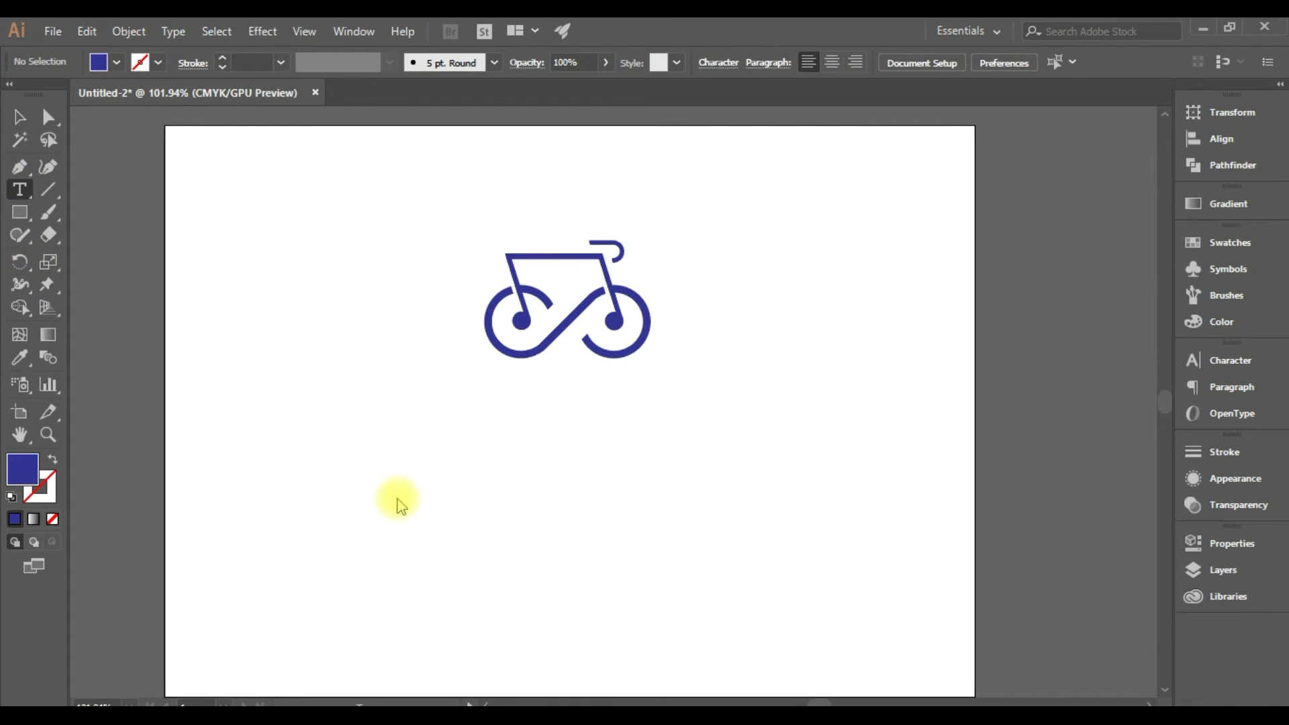
pyautogui.click(395, 496)
pyautogui.press('BackSpace')
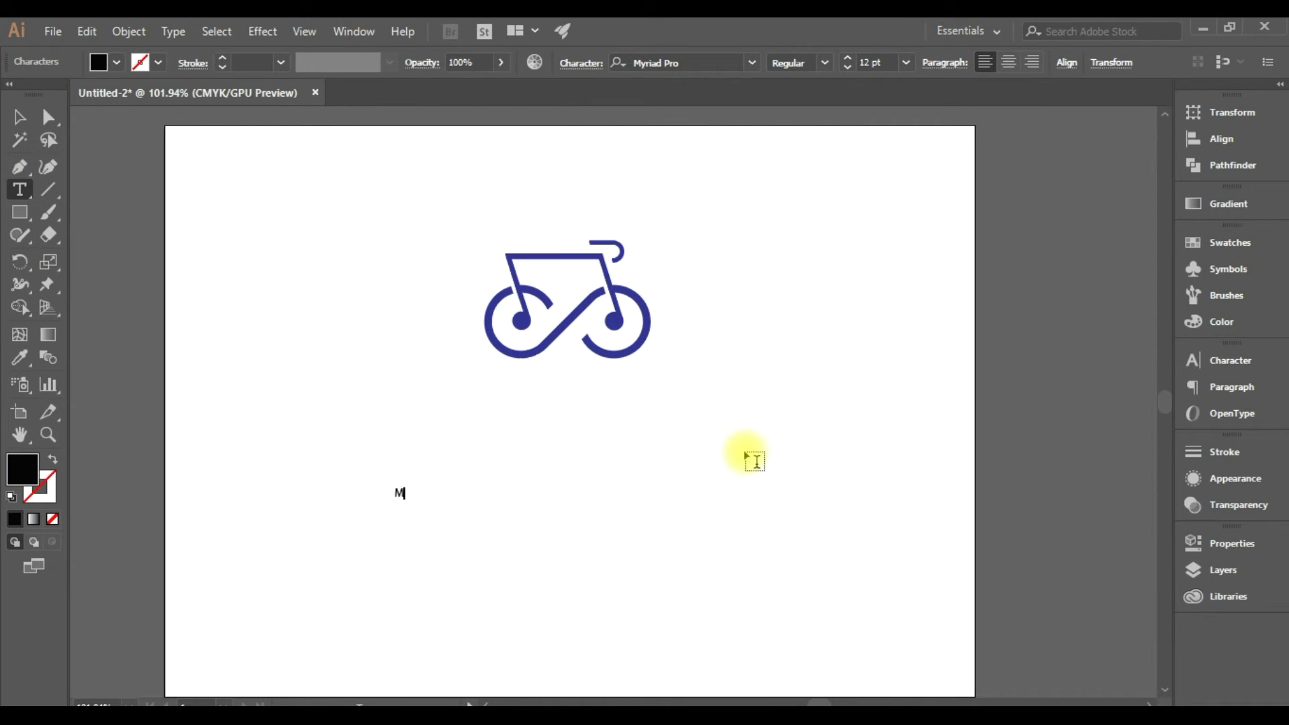
pyautogui.write('MUSIC CYCLE')
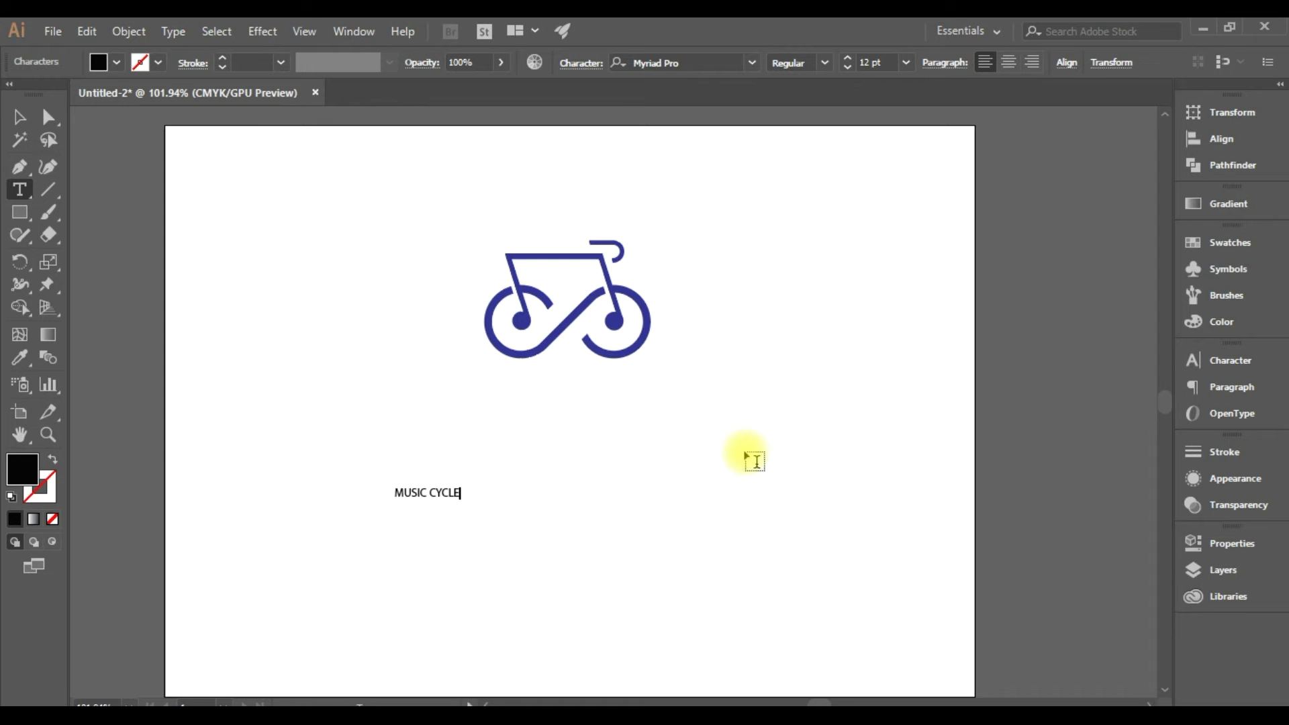
pyautogui.click(18, 116)
pyautogui.moveTo(533, 452); pyautogui.dragTo(682, 461)
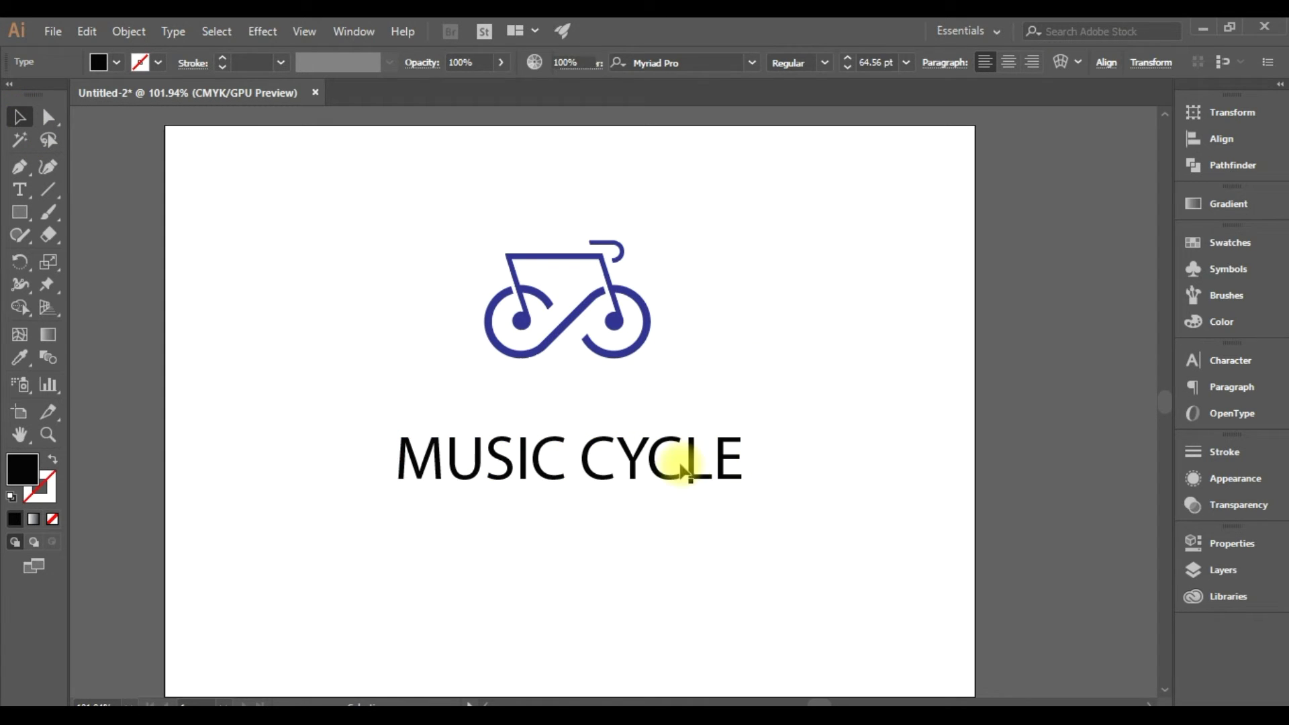
pyautogui.doubleClick(532, 452)
pyautogui.moveTo(532, 452); pyautogui.dragTo(395, 451)
pyautogui.write('TUNE')
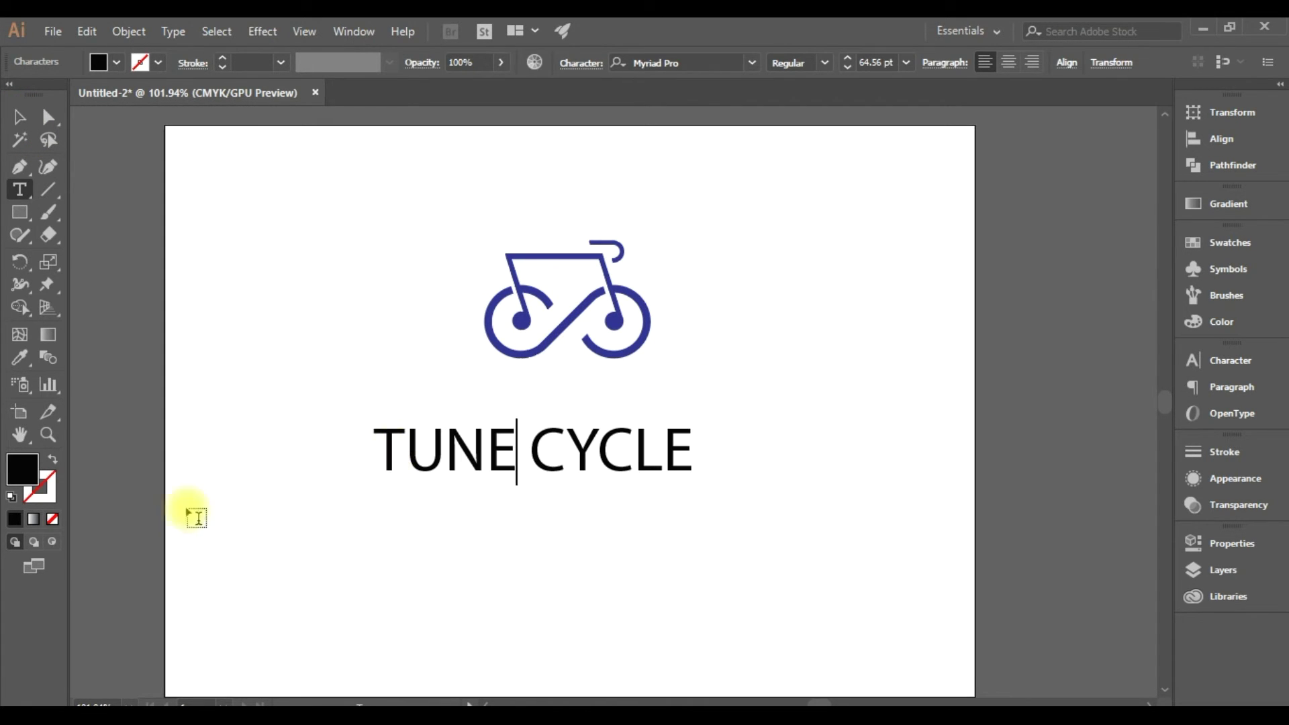
pyautogui.press('Escape')
# - Set TUNE CYCLE in Oswald Medium and centre it beneath the bicycle
pyautogui.click(766, 430)
pyautogui.hotkey('ctrl', 't')
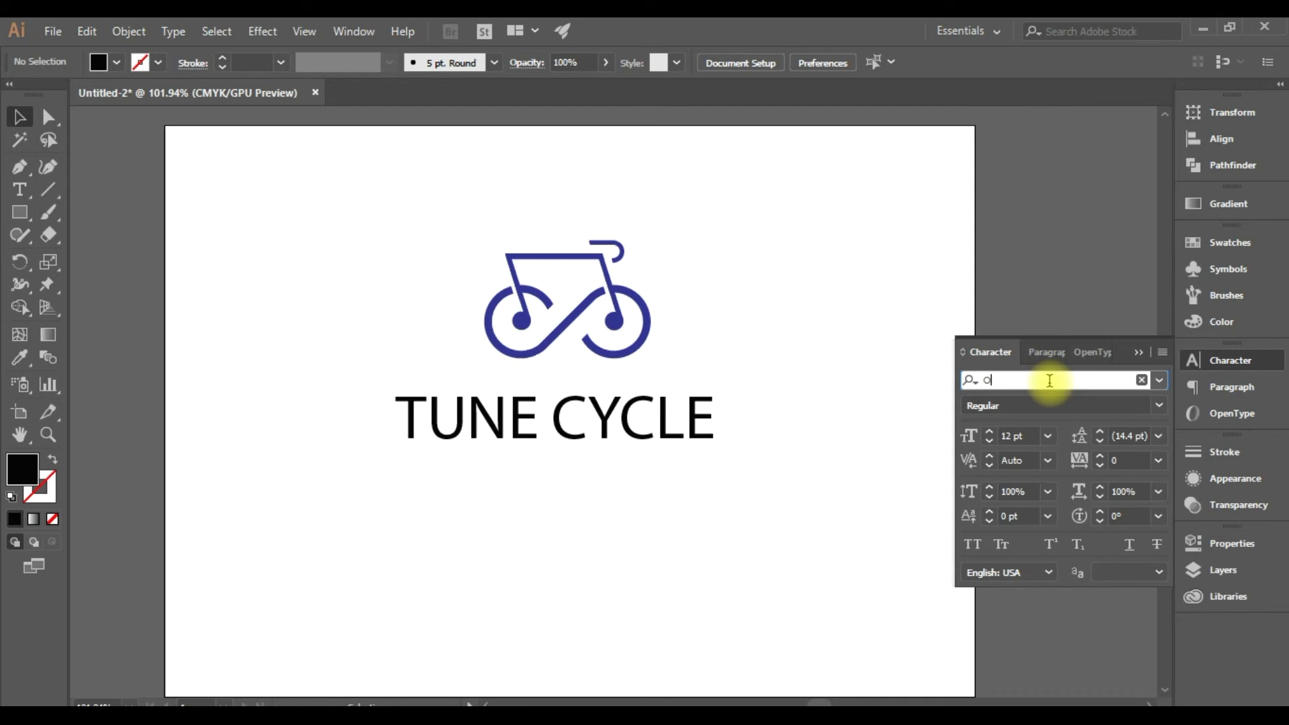
pyautogui.write('w')
pyautogui.press('BackSpace')
pyautogui.write('sw')
pyautogui.press('Escape')
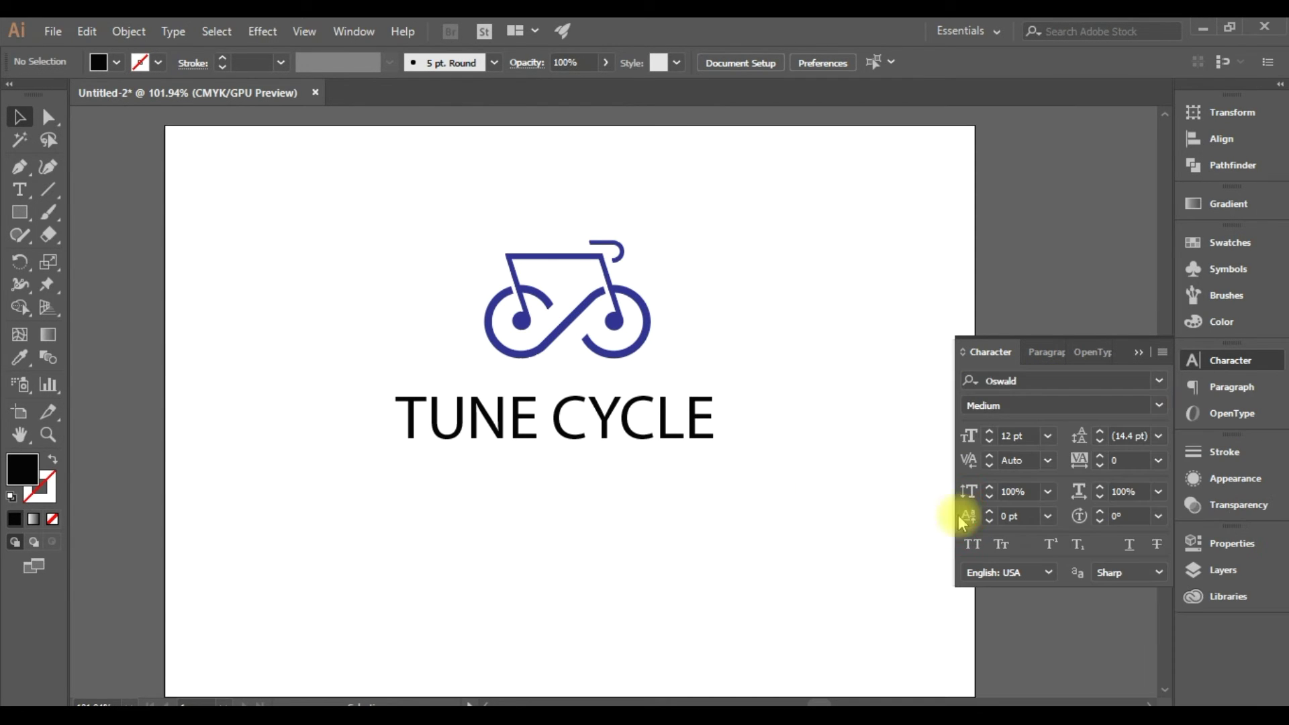
pyautogui.write('osw')
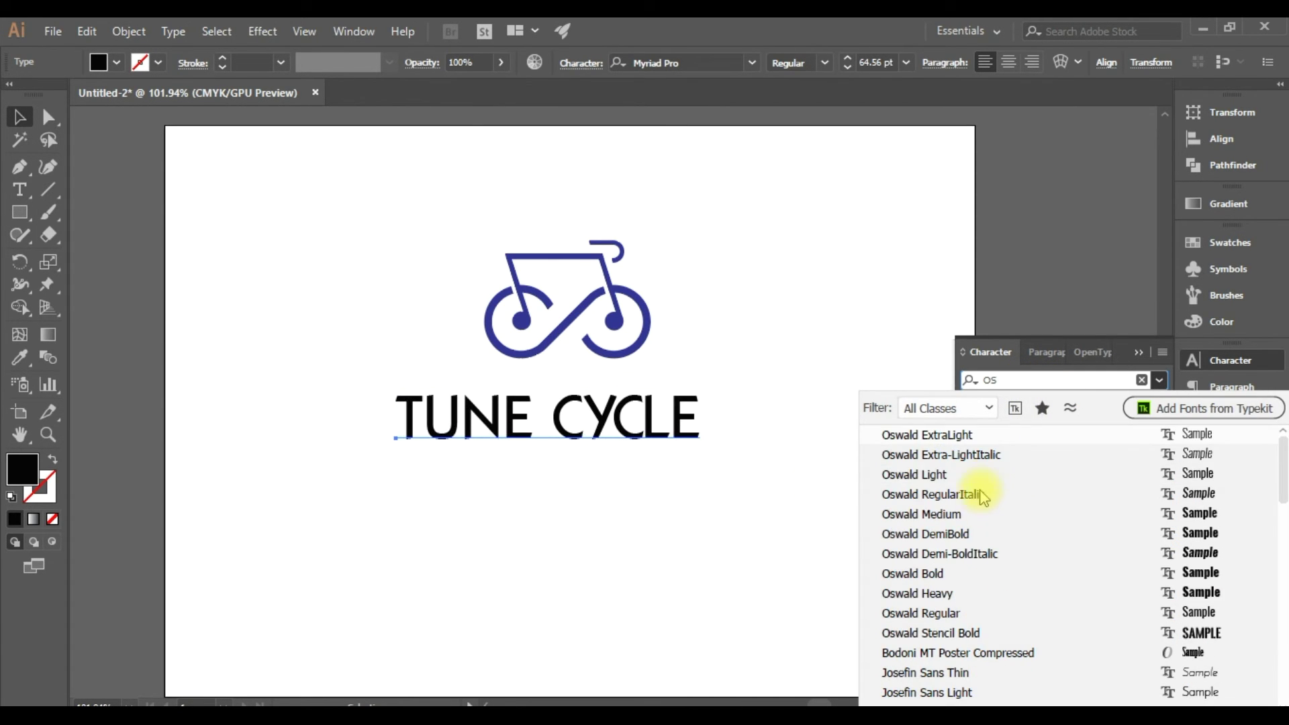
pyautogui.click(981, 515)
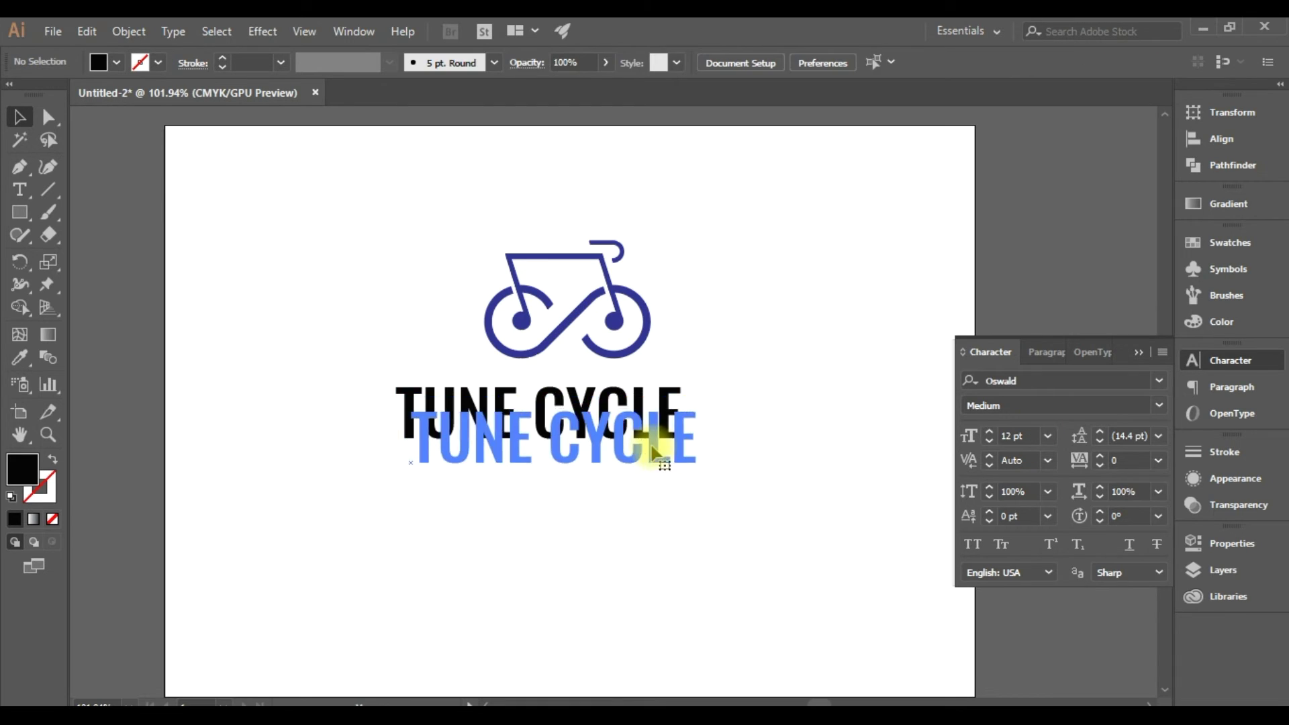
pyautogui.moveTo(670, 422); pyautogui.dragTo(619, 446)
pyautogui.scroll(1, 678, 535)
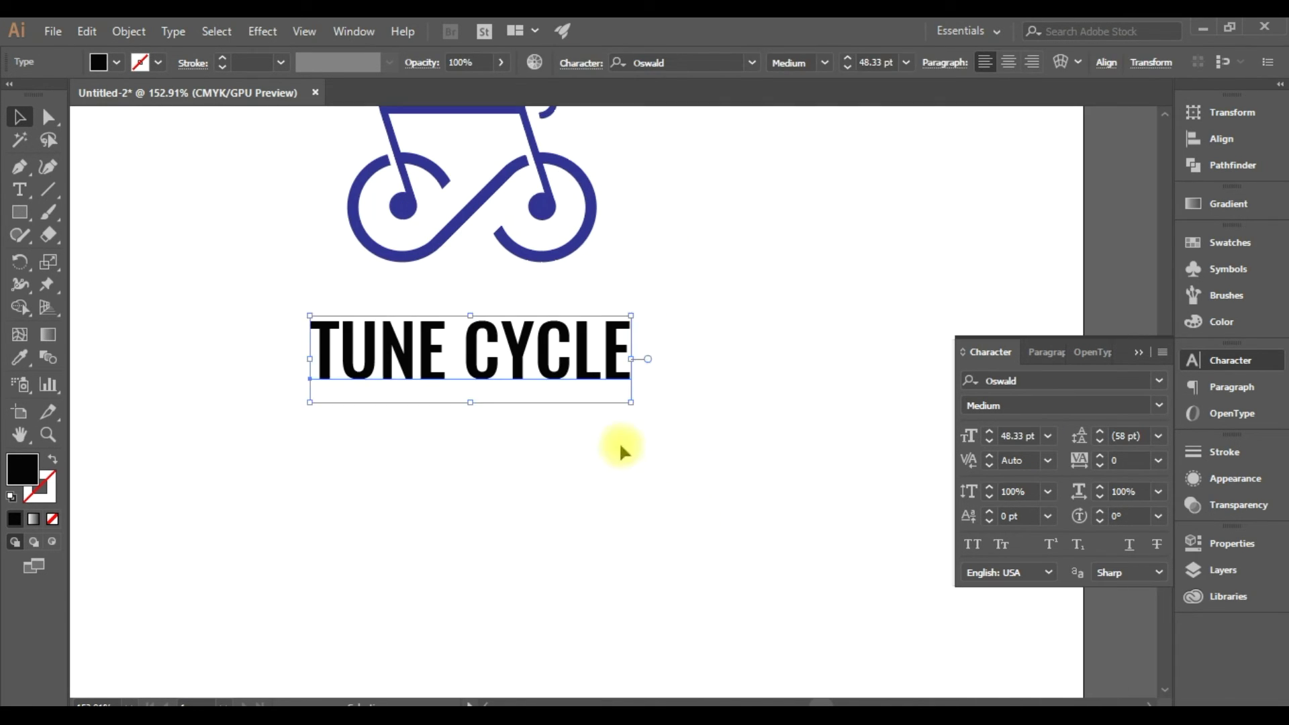
pyautogui.click(619, 446)
pyautogui.click(19, 189)
pyautogui.click(409, 442)
# - Type the LISTEN MUSIC UNLIMITED tagline and left-align it to the TUNE CYCLE title
pyautogui.press('BackSpace')
pyautogui.write('LISTEN MUSIC UNLIMITED')
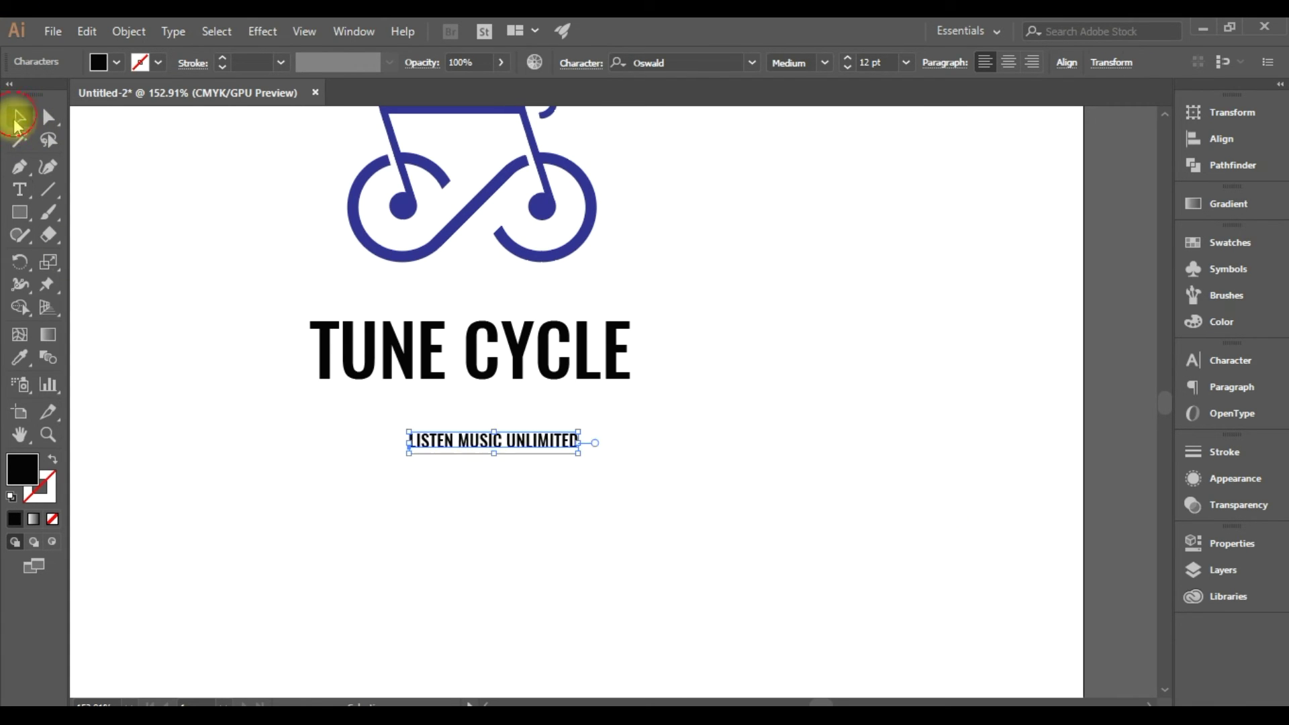
pyautogui.keyDown('shift'); pyautogui.click(326, 360); pyautogui.keyUp('shift')
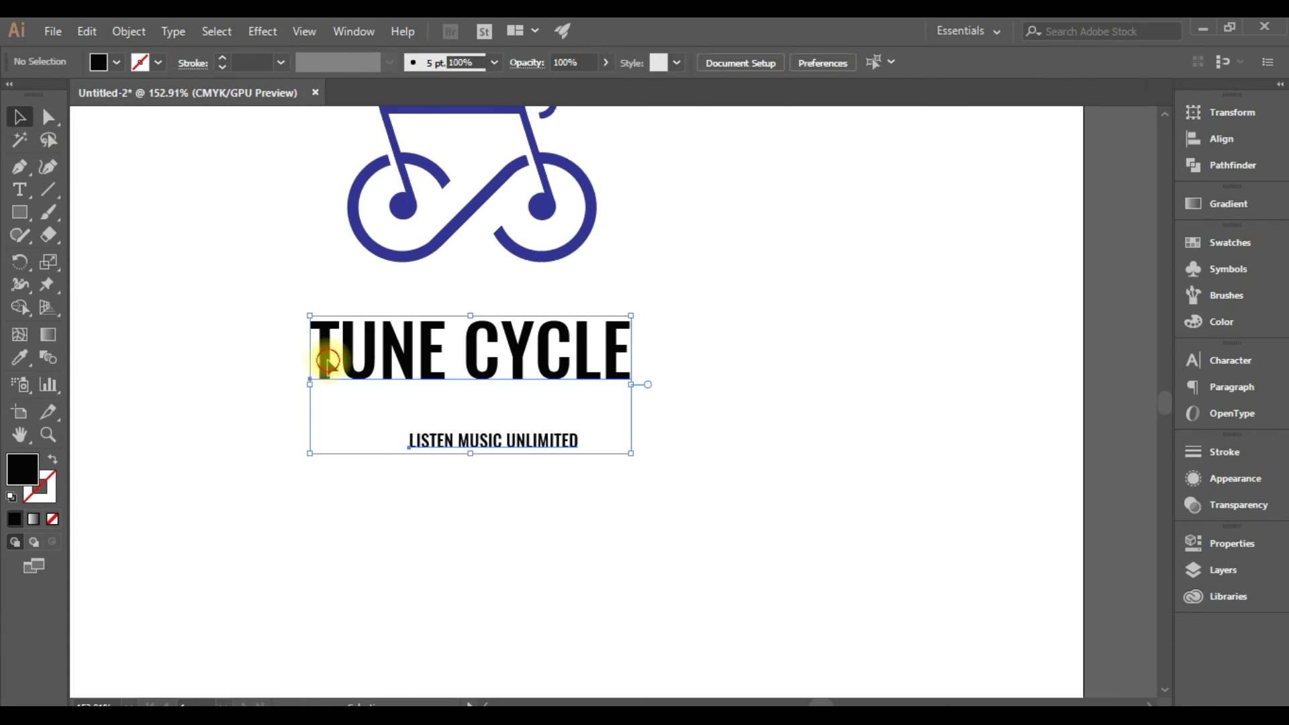
pyautogui.click(1221, 139)
pyautogui.click(972, 152)
pyautogui.click(535, 440)
pyautogui.click(453, 418)
pyautogui.click(470, 349)
# - Set the tagline's letter tracking to 420
pyautogui.click(517, 495)
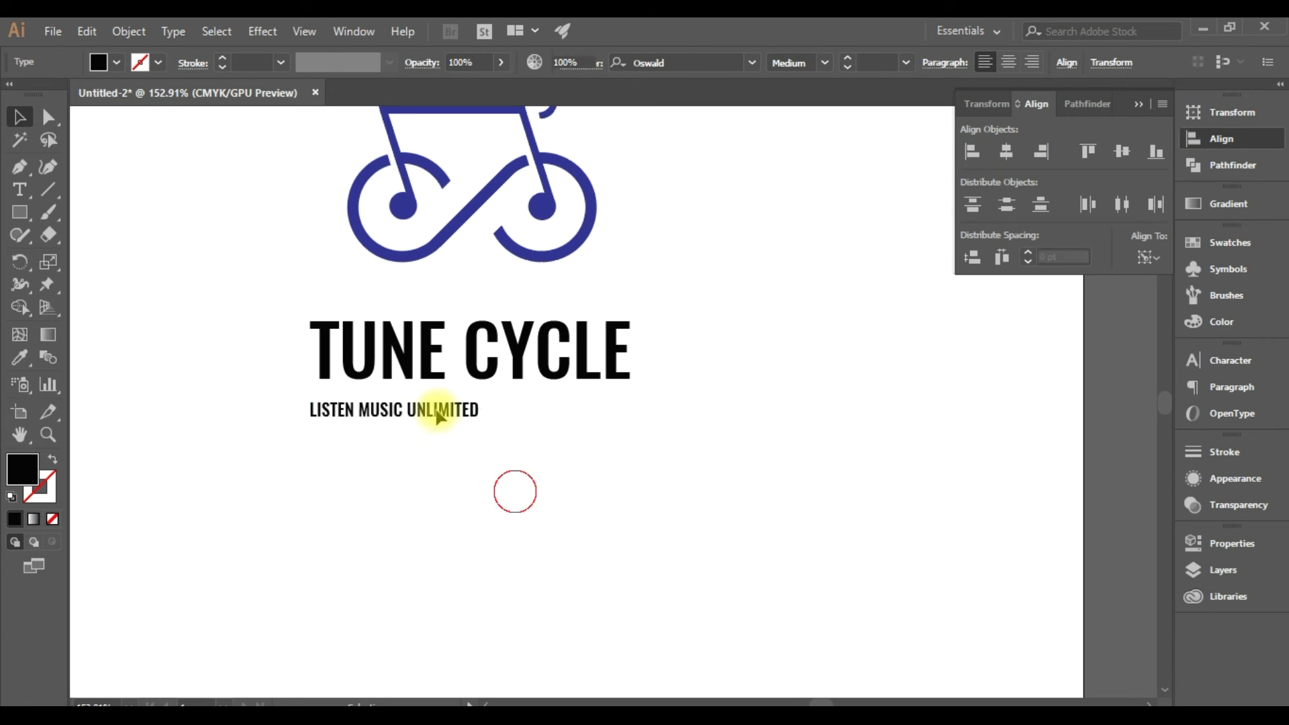
pyautogui.click(396, 409)
pyautogui.click(1222, 360)
pyautogui.click(1117, 460)
pyautogui.write('300')
pyautogui.press('Return')
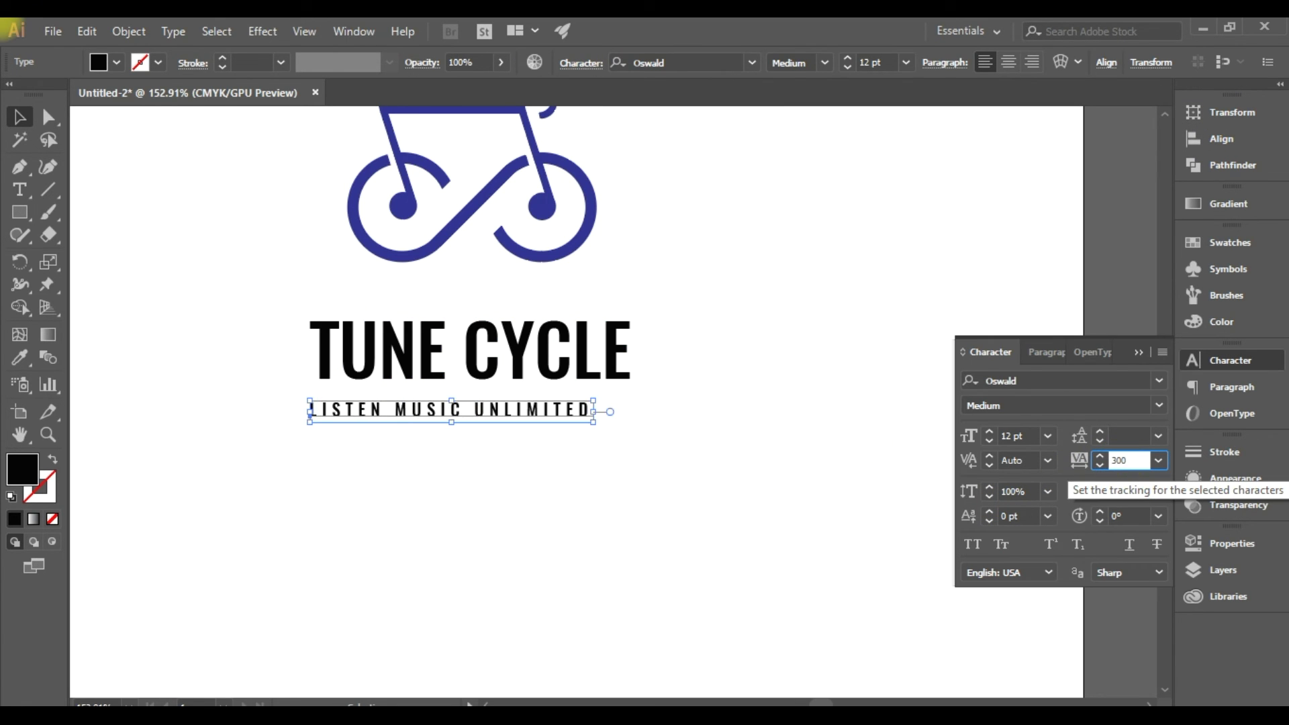
pyautogui.write('420')
pyautogui.press('Return')
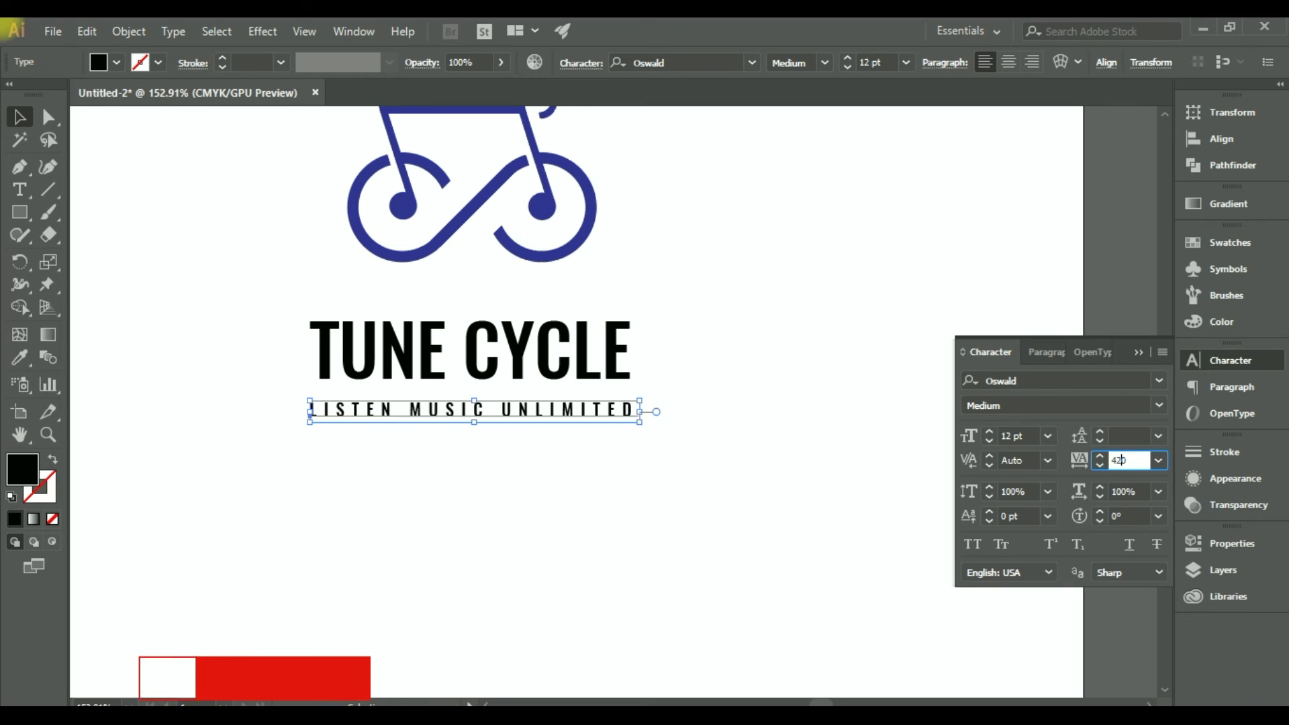
pyautogui.click(685, 446)
pyautogui.scroll(-2, 576, 529)
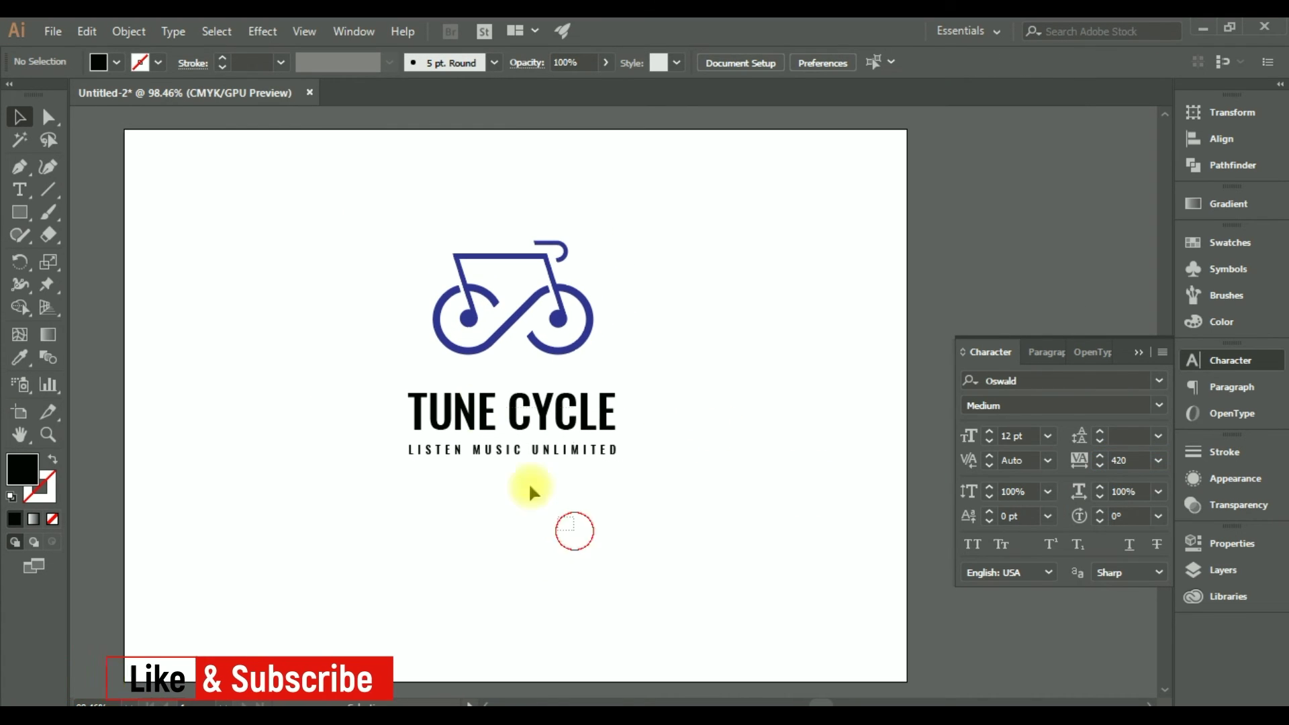
# - Colour the title cyan, the tagline dark grey and the bicycle magenta
pyautogui.click(529, 412)
pyautogui.click(1217, 254)
pyautogui.click(1060, 292)
pyautogui.moveTo(668, 509); pyautogui.dragTo(453, 446)
pyautogui.click(994, 347)
pyautogui.moveTo(689, 361); pyautogui.dragTo(417, 289)
pyautogui.click(589, 313)
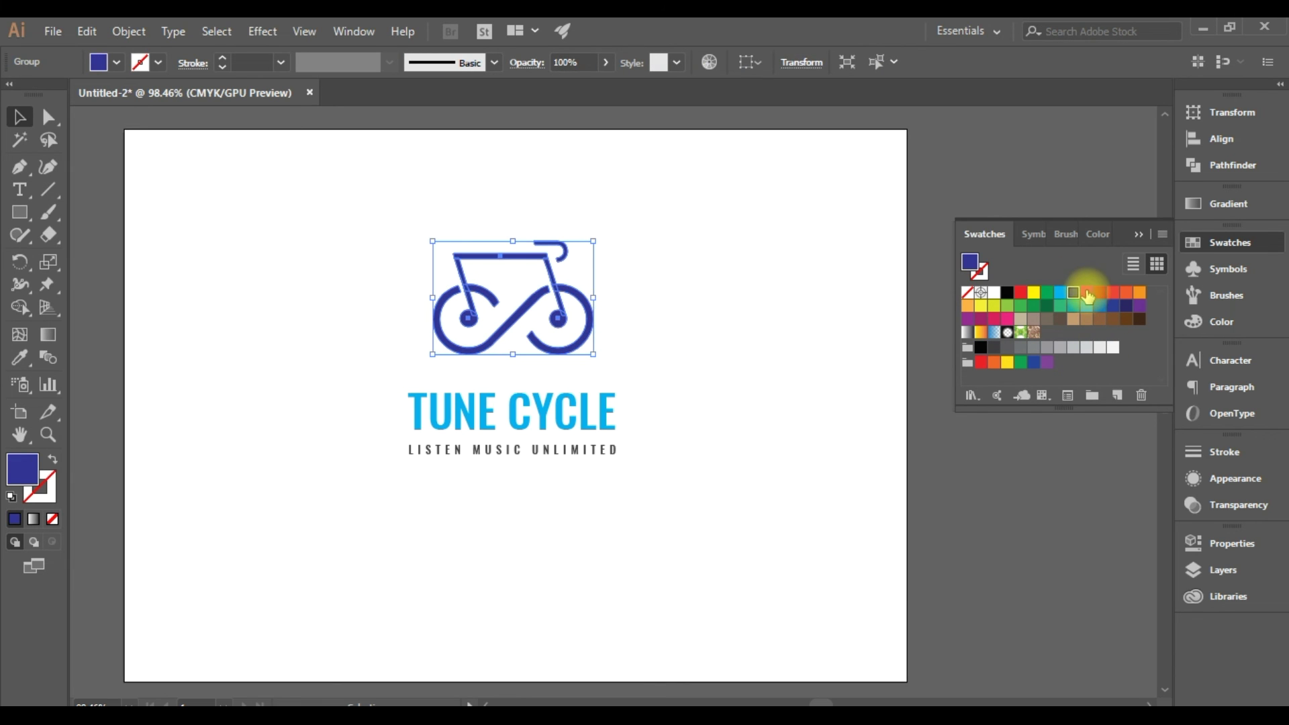
pyautogui.click(1087, 292)
pyautogui.click(716, 321)
# - Scale the whole logo up to fill most of the artboard
pyautogui.click(612, 450)
pyautogui.moveTo(618, 461); pyautogui.dragTo(736, 575)
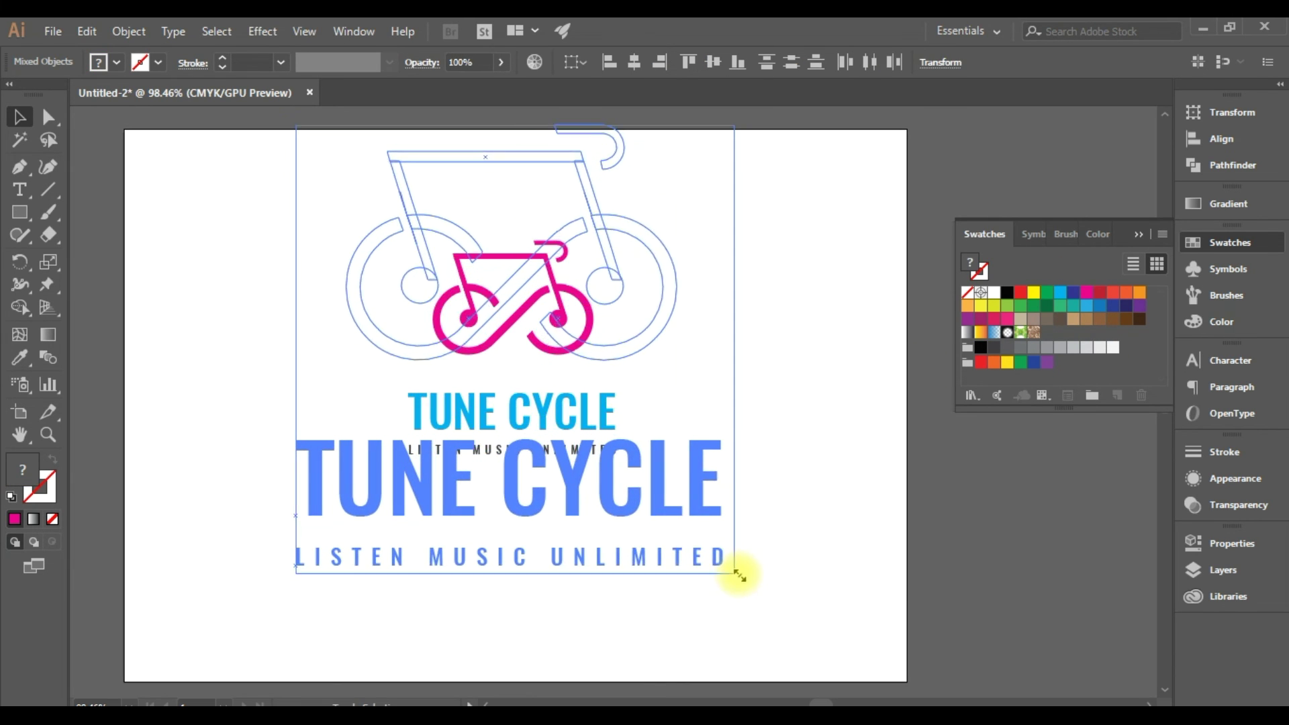
pyautogui.click(810, 165)
pyautogui.click(426, 360)
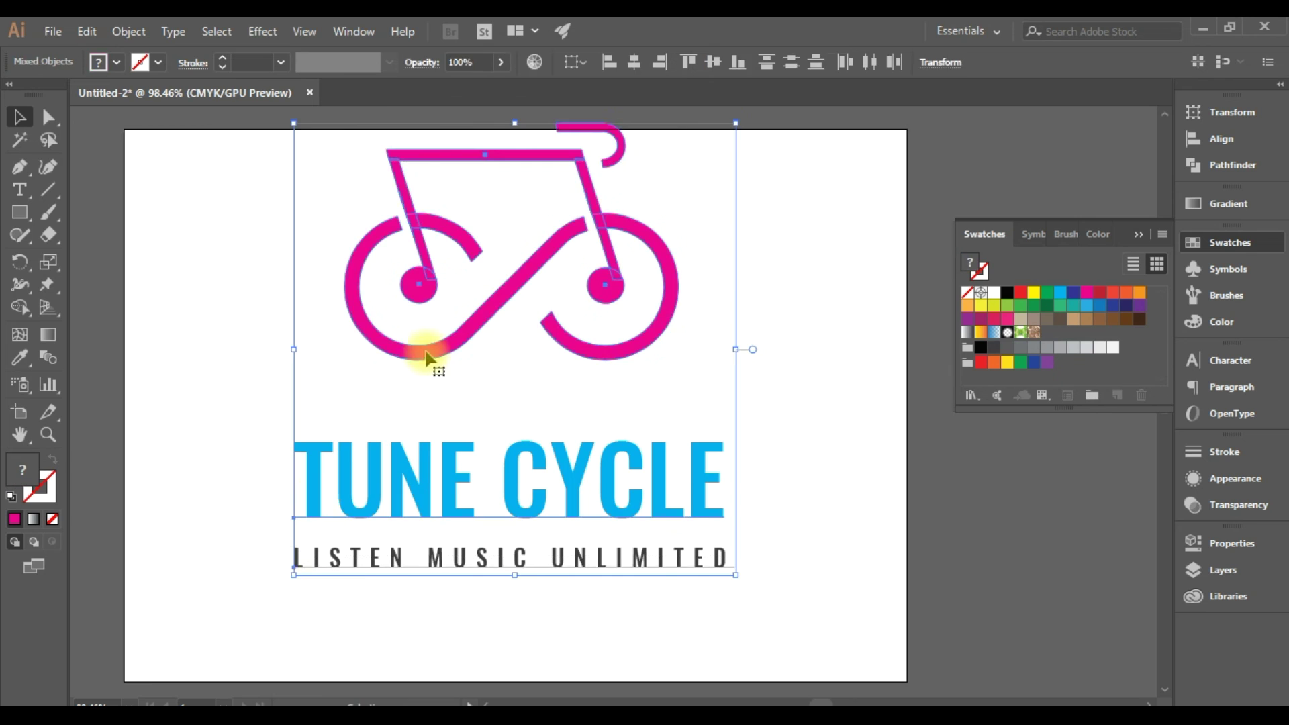
pyautogui.click(844, 373)
pyautogui.hotkey('ctrl', '0')
pyautogui.click(1113, 275)
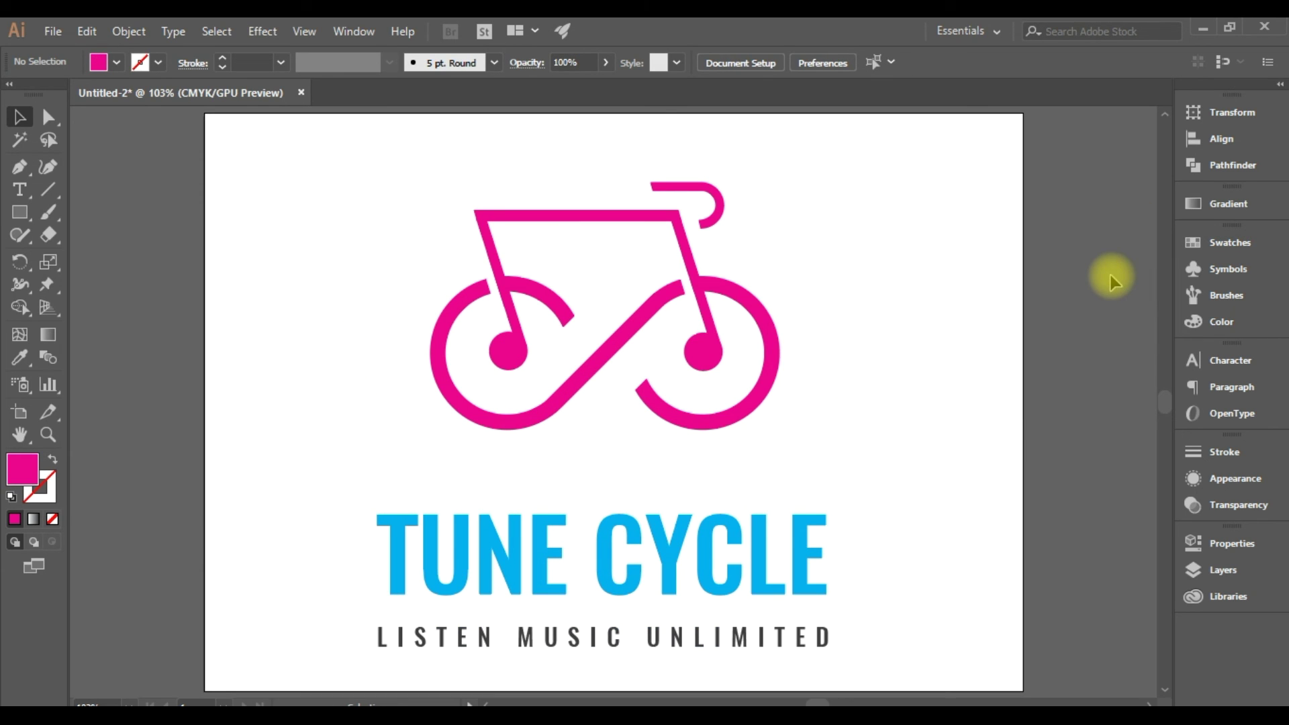